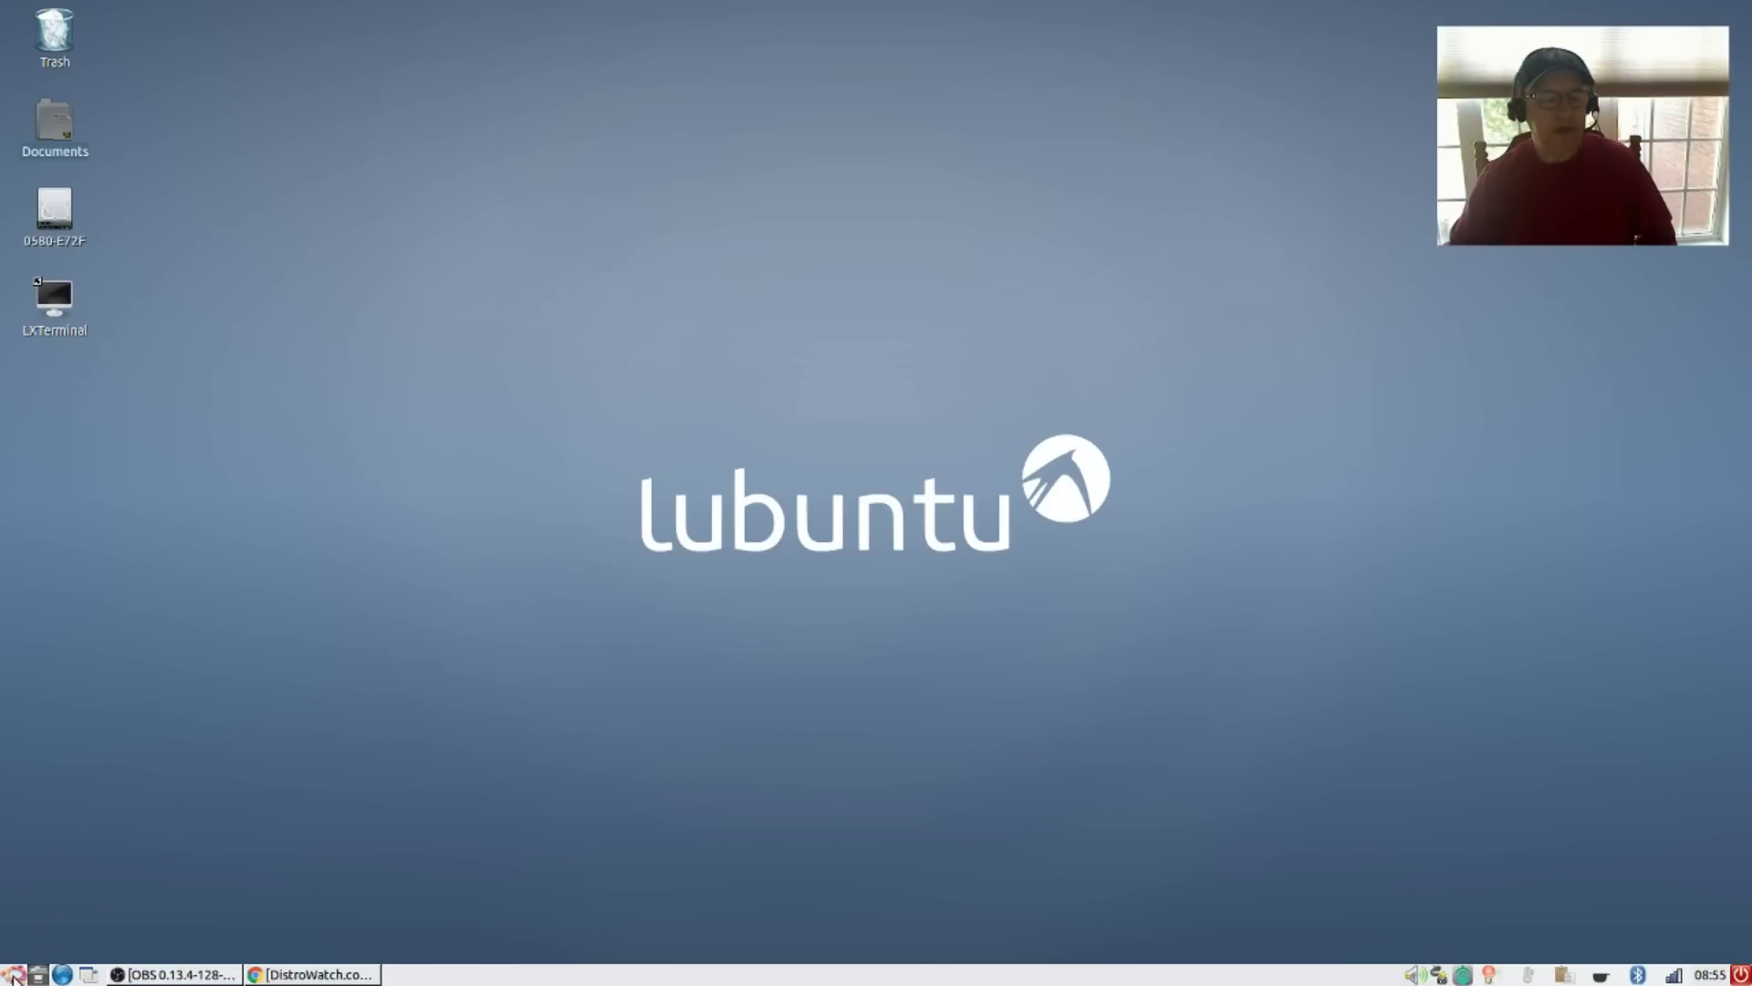
Open the Lubuntu applications menu and then dismiss it again
{"action": "left_click", "coordinate": [13, 974]}
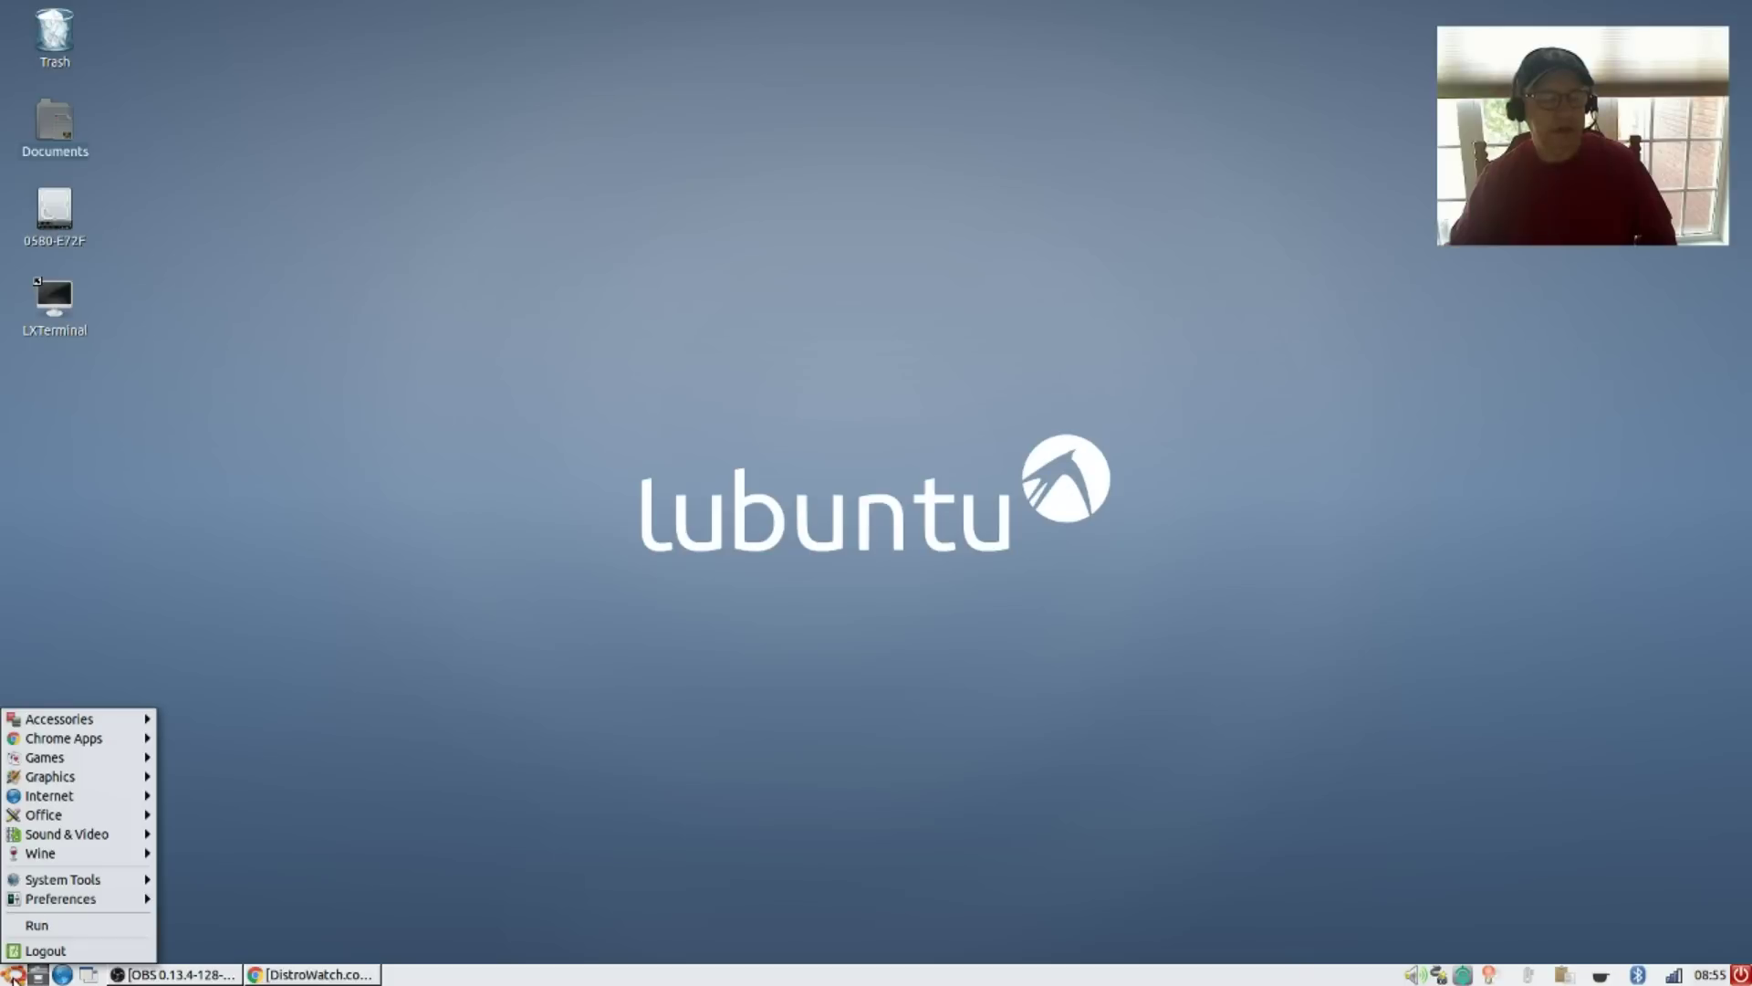
{"action": "key", "text": "Up"}
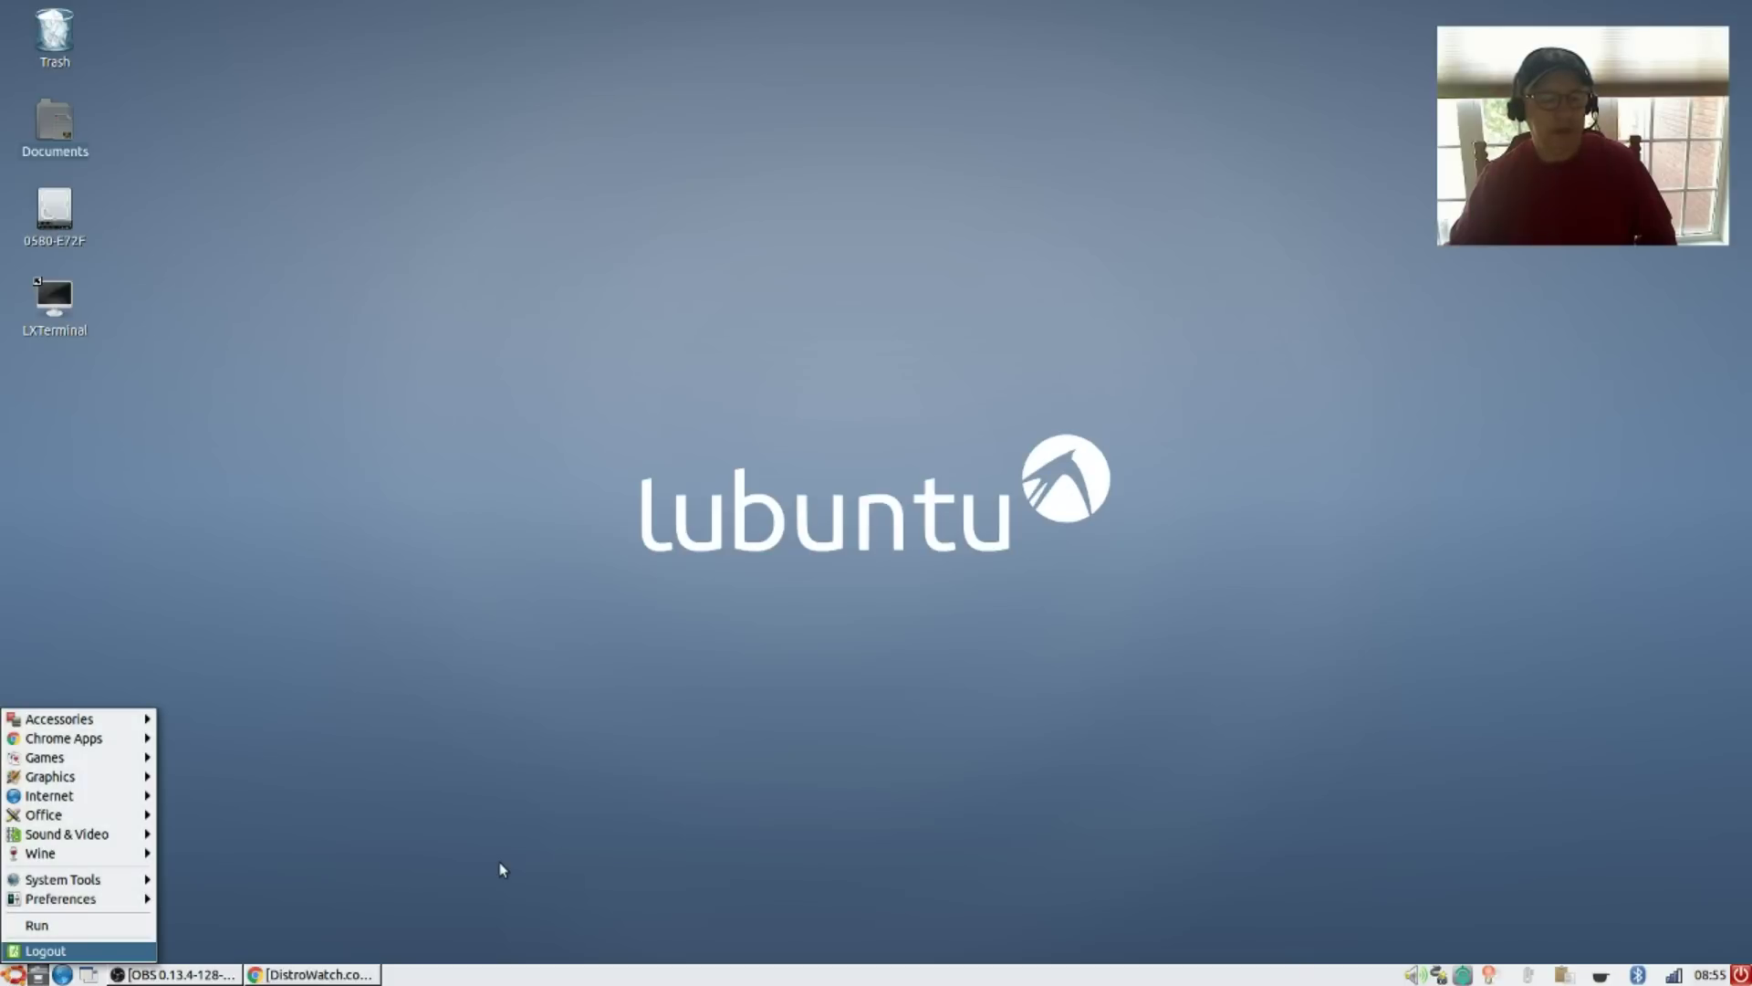
Restore the DistroWatch Chrome window and Google 'ubuntu icons transparent background' in a new tab
{"action": "left_click", "coordinate": [315, 974]}
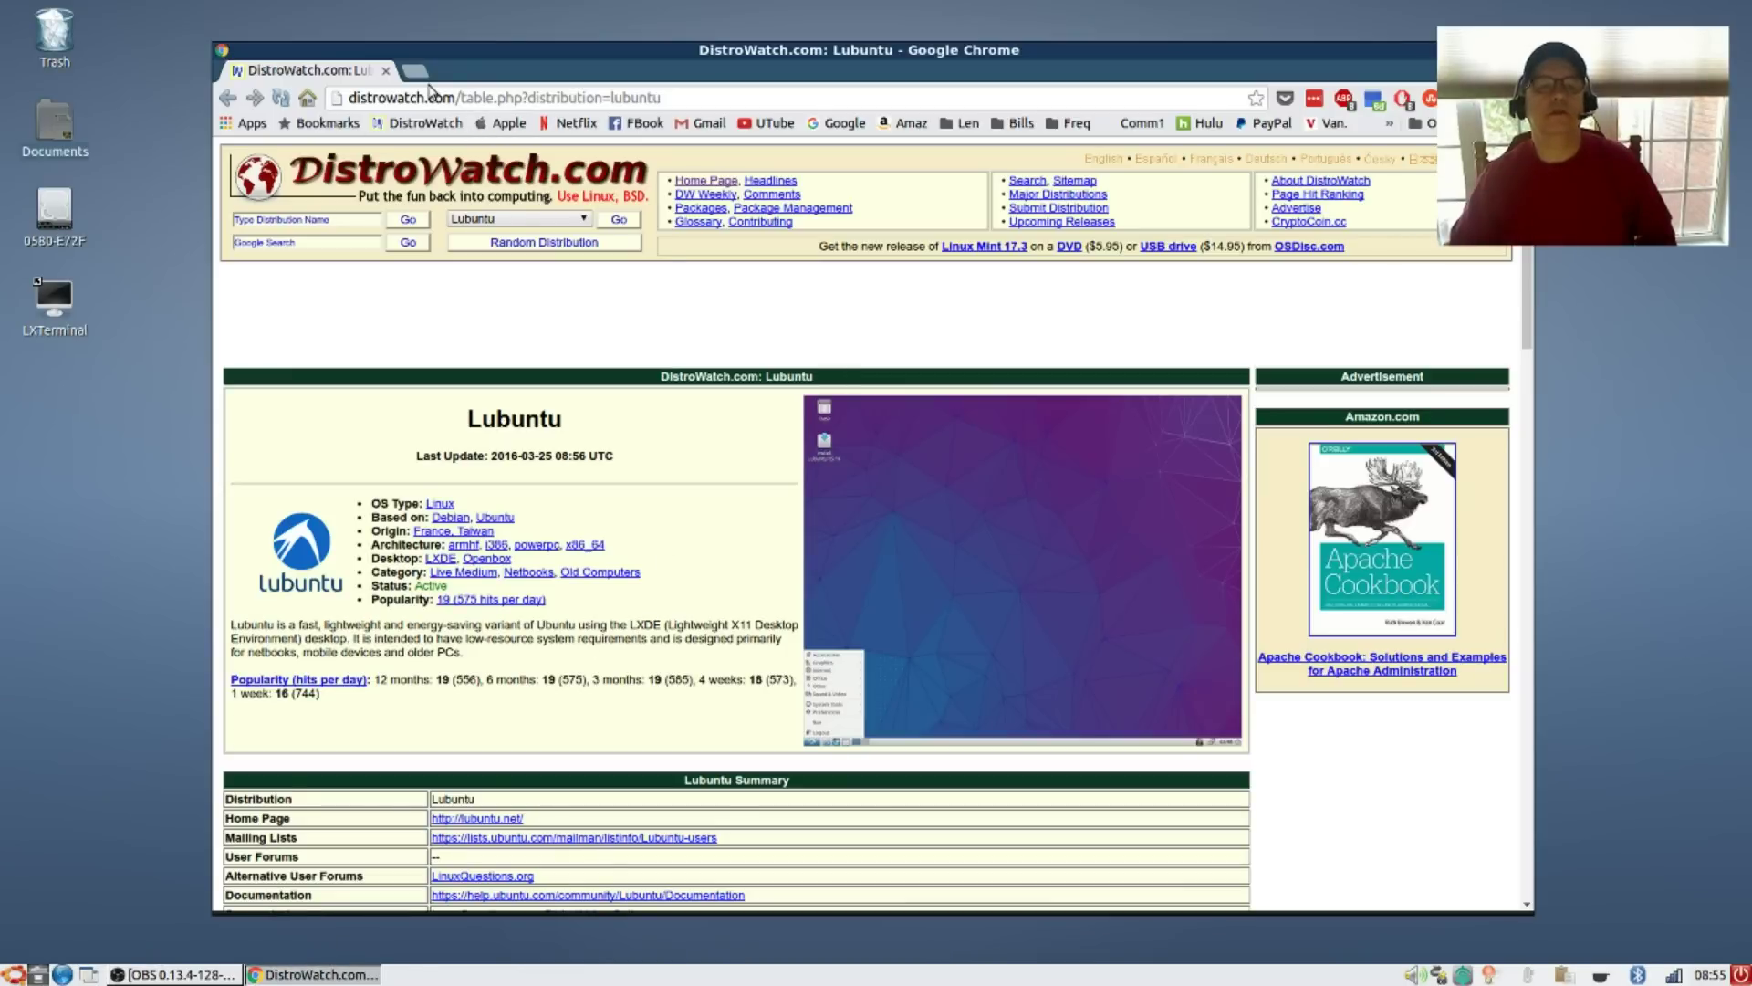
{"action": "left_click", "coordinate": [416, 71]}
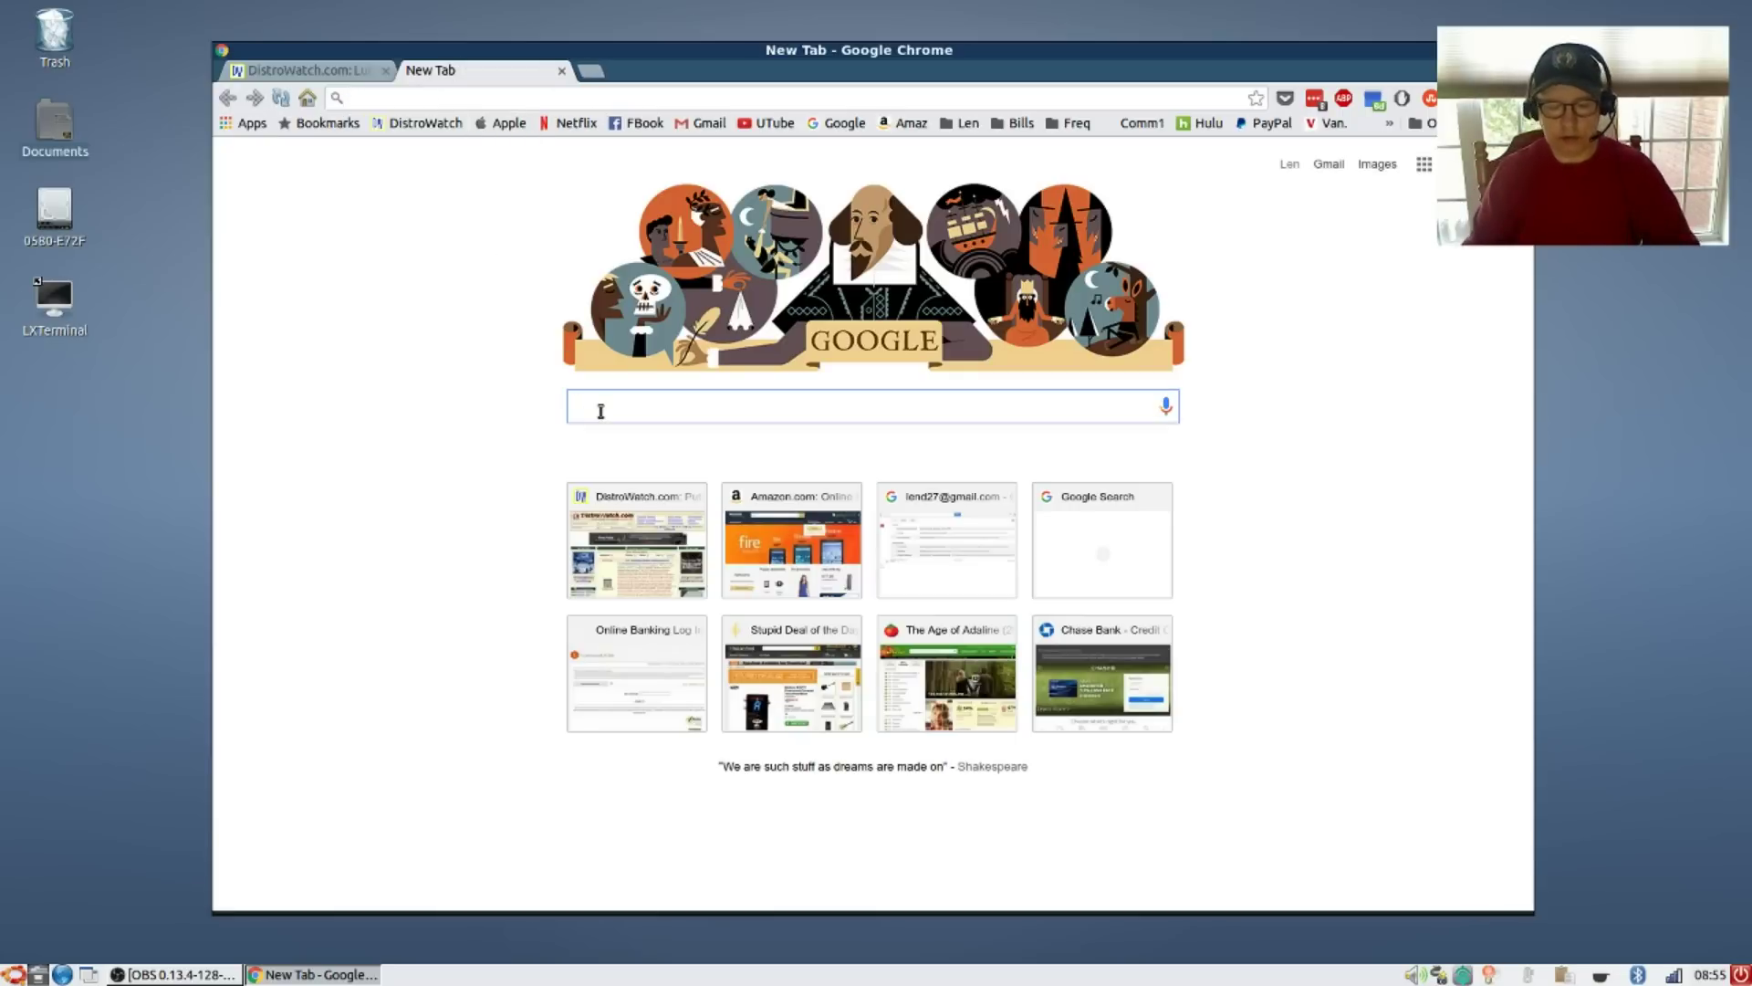
{"action": "type", "text": "u"}
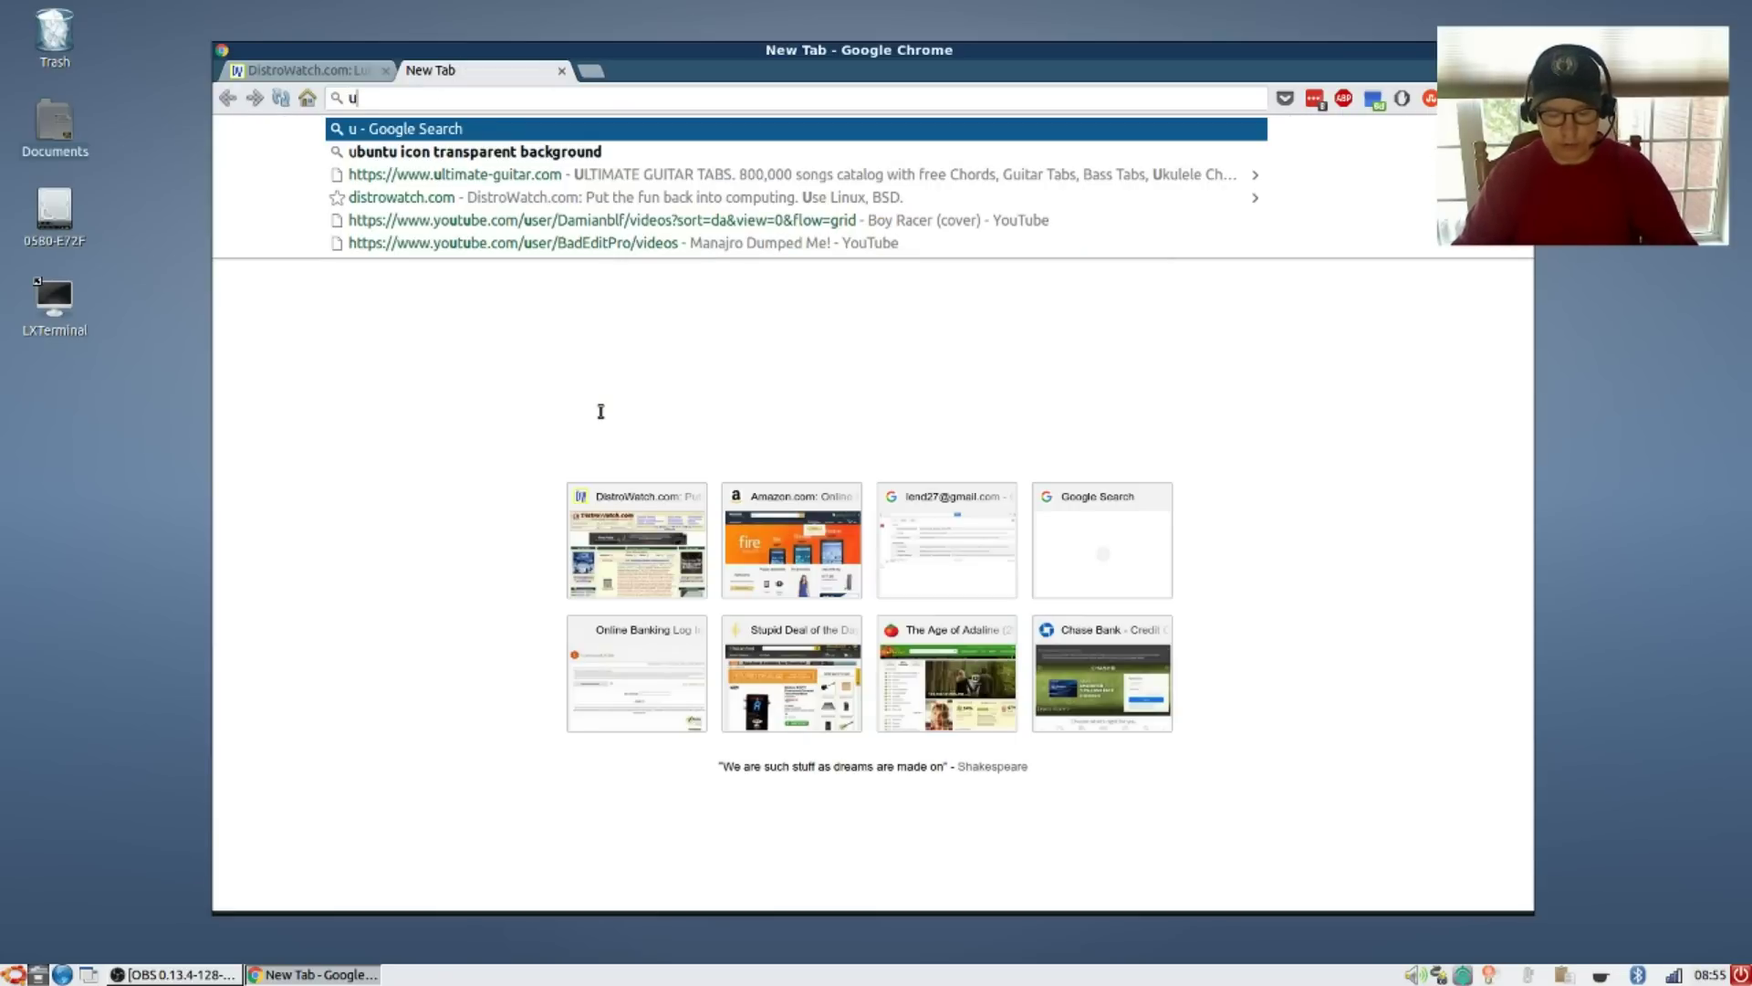
{"action": "type", "text": "buntu "}
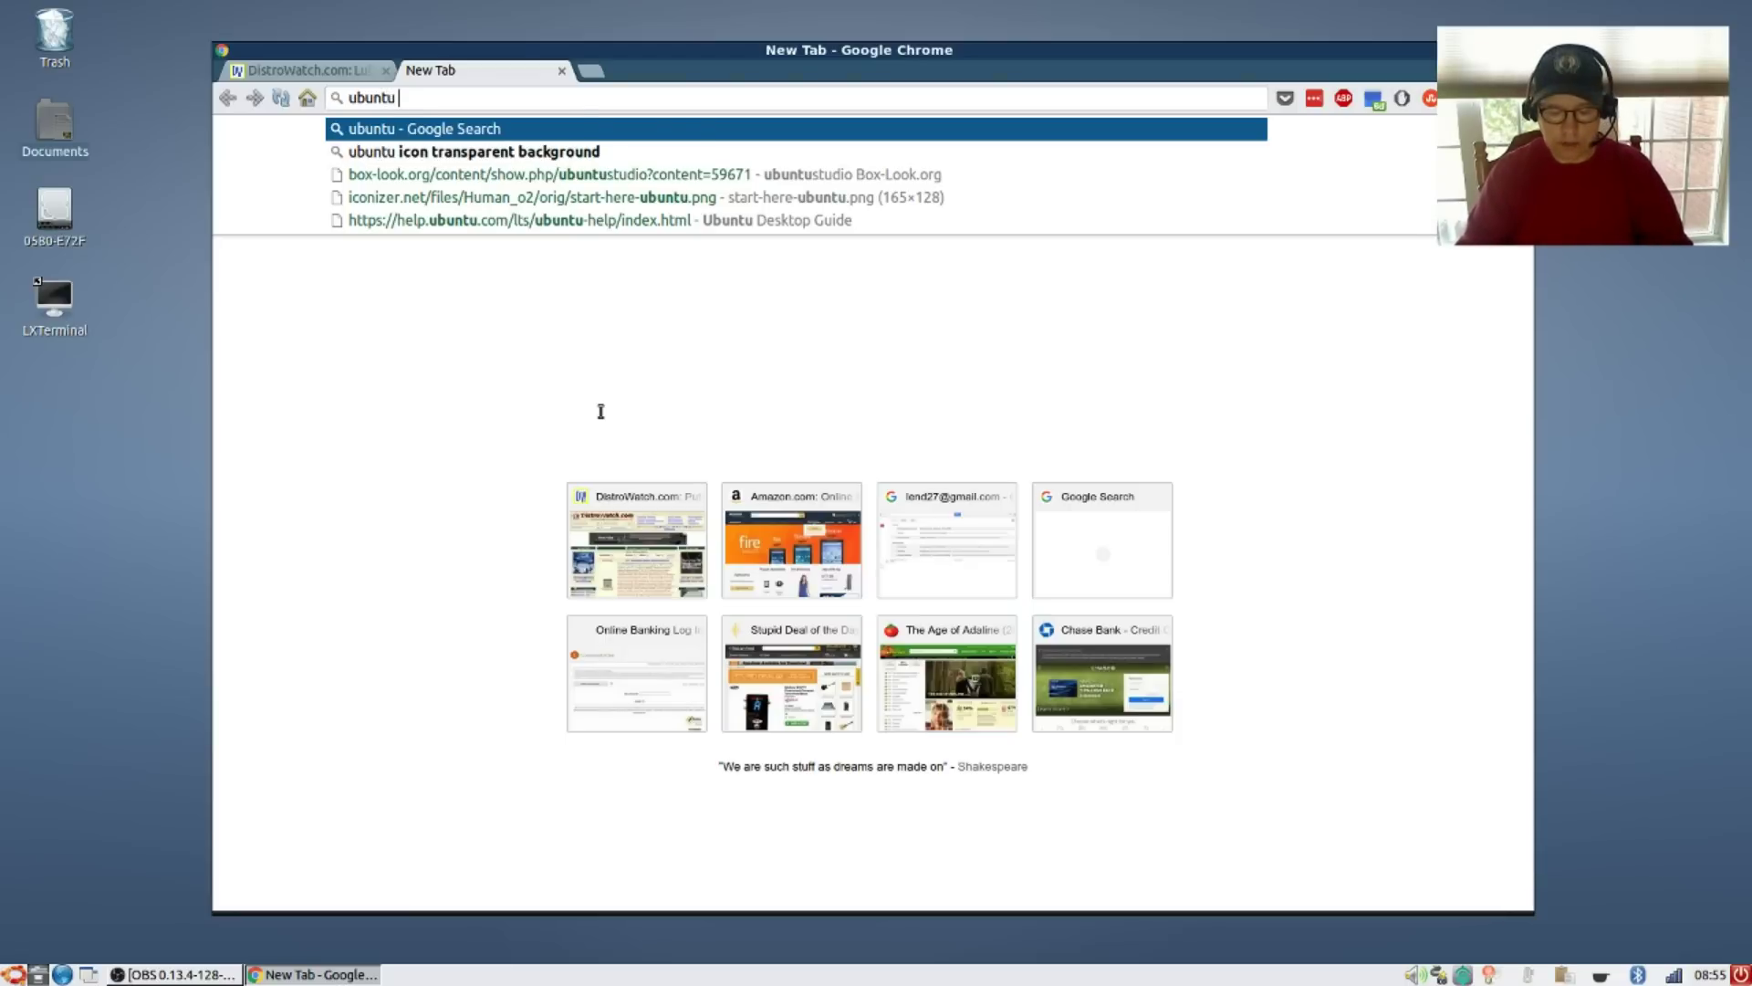
{"action": "type", "text": "icons"}
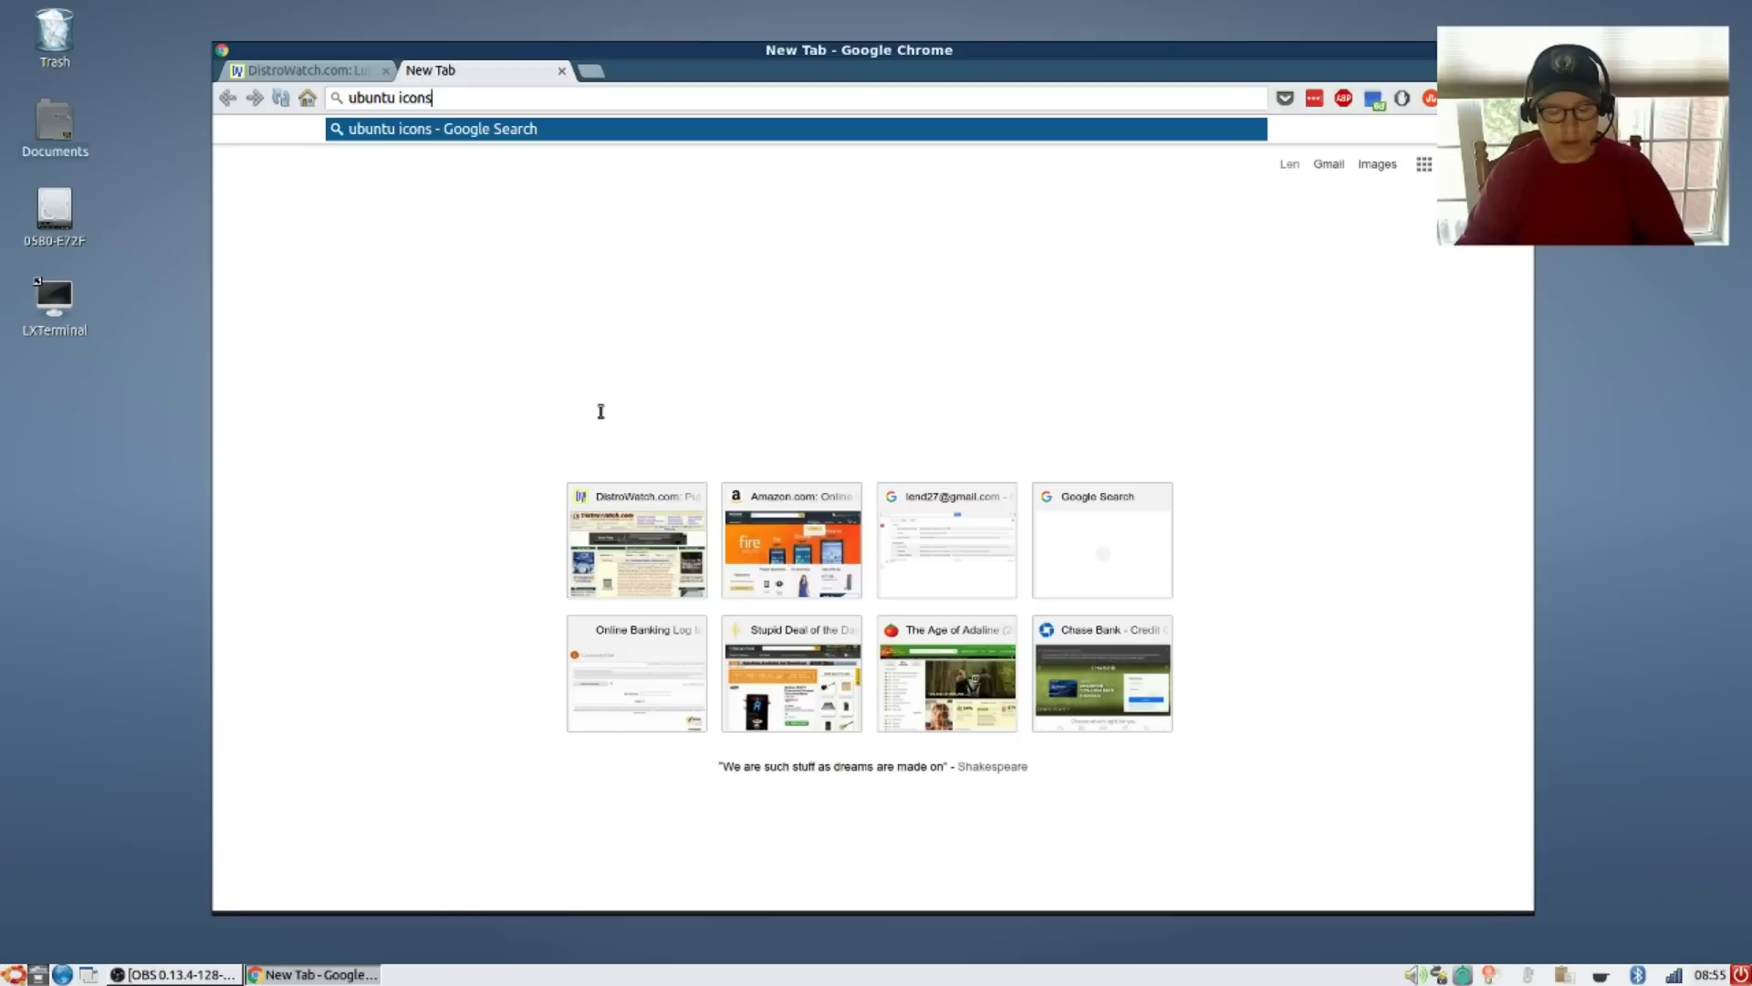
{"action": "type", "text": " tra"}
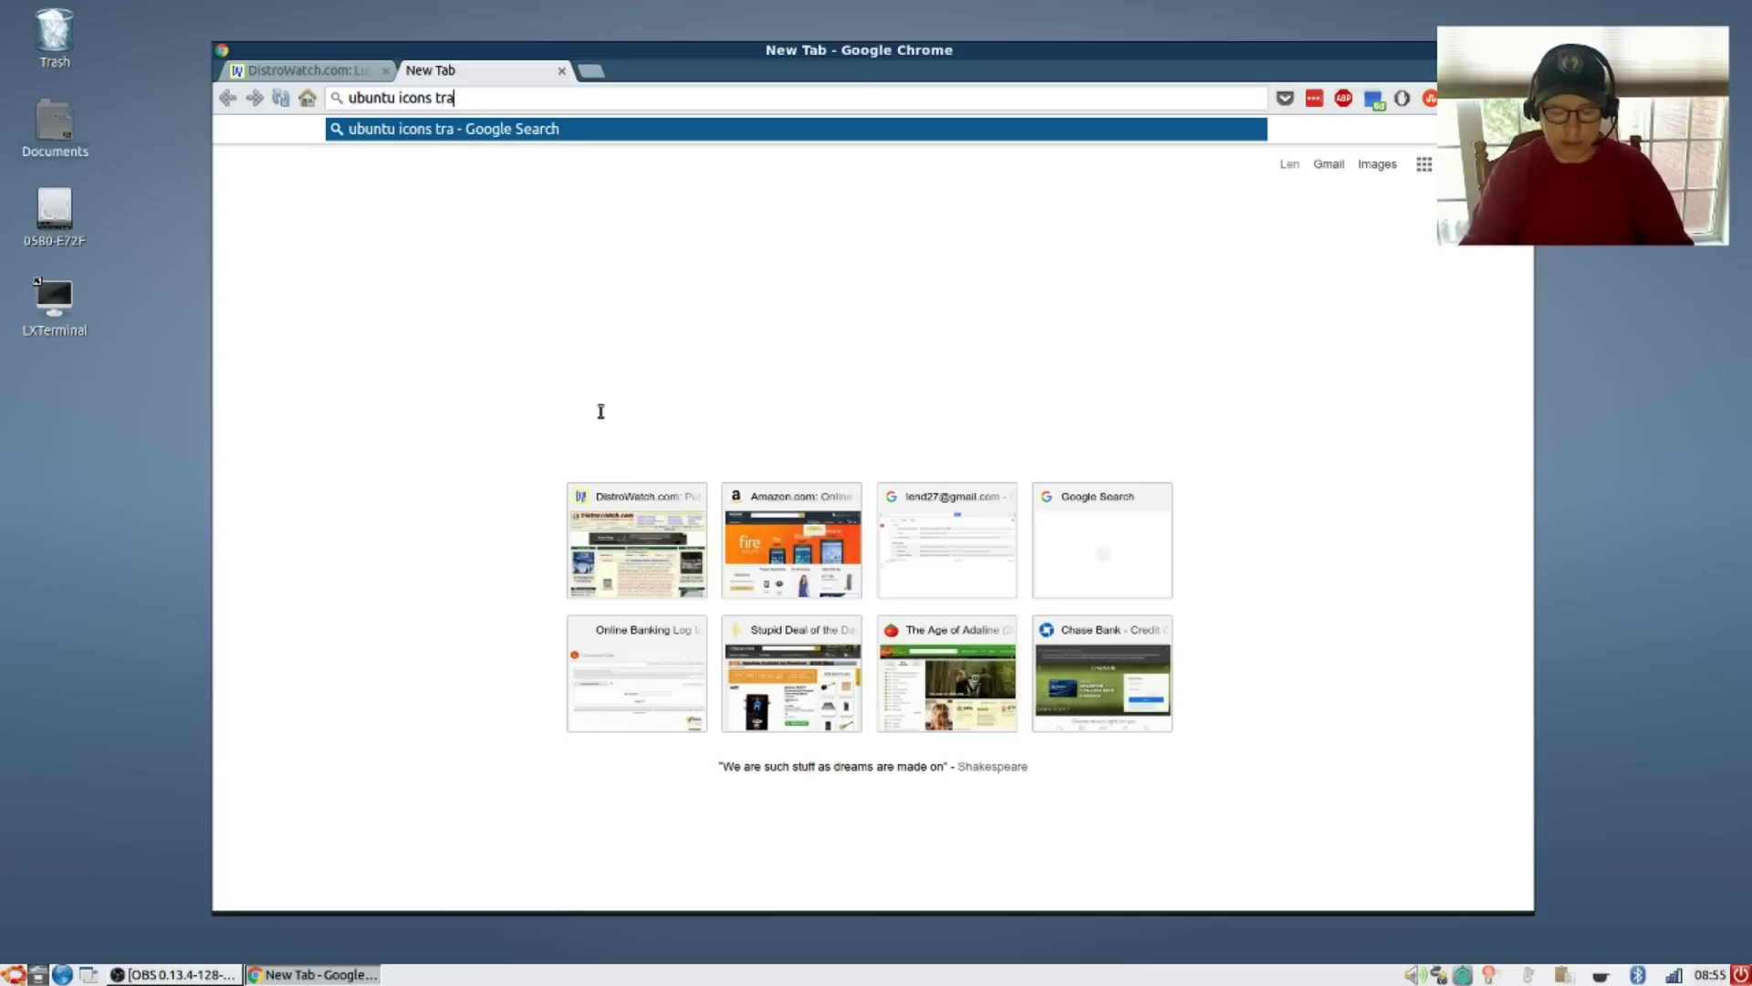
{"action": "type", "text": "nsparent"}
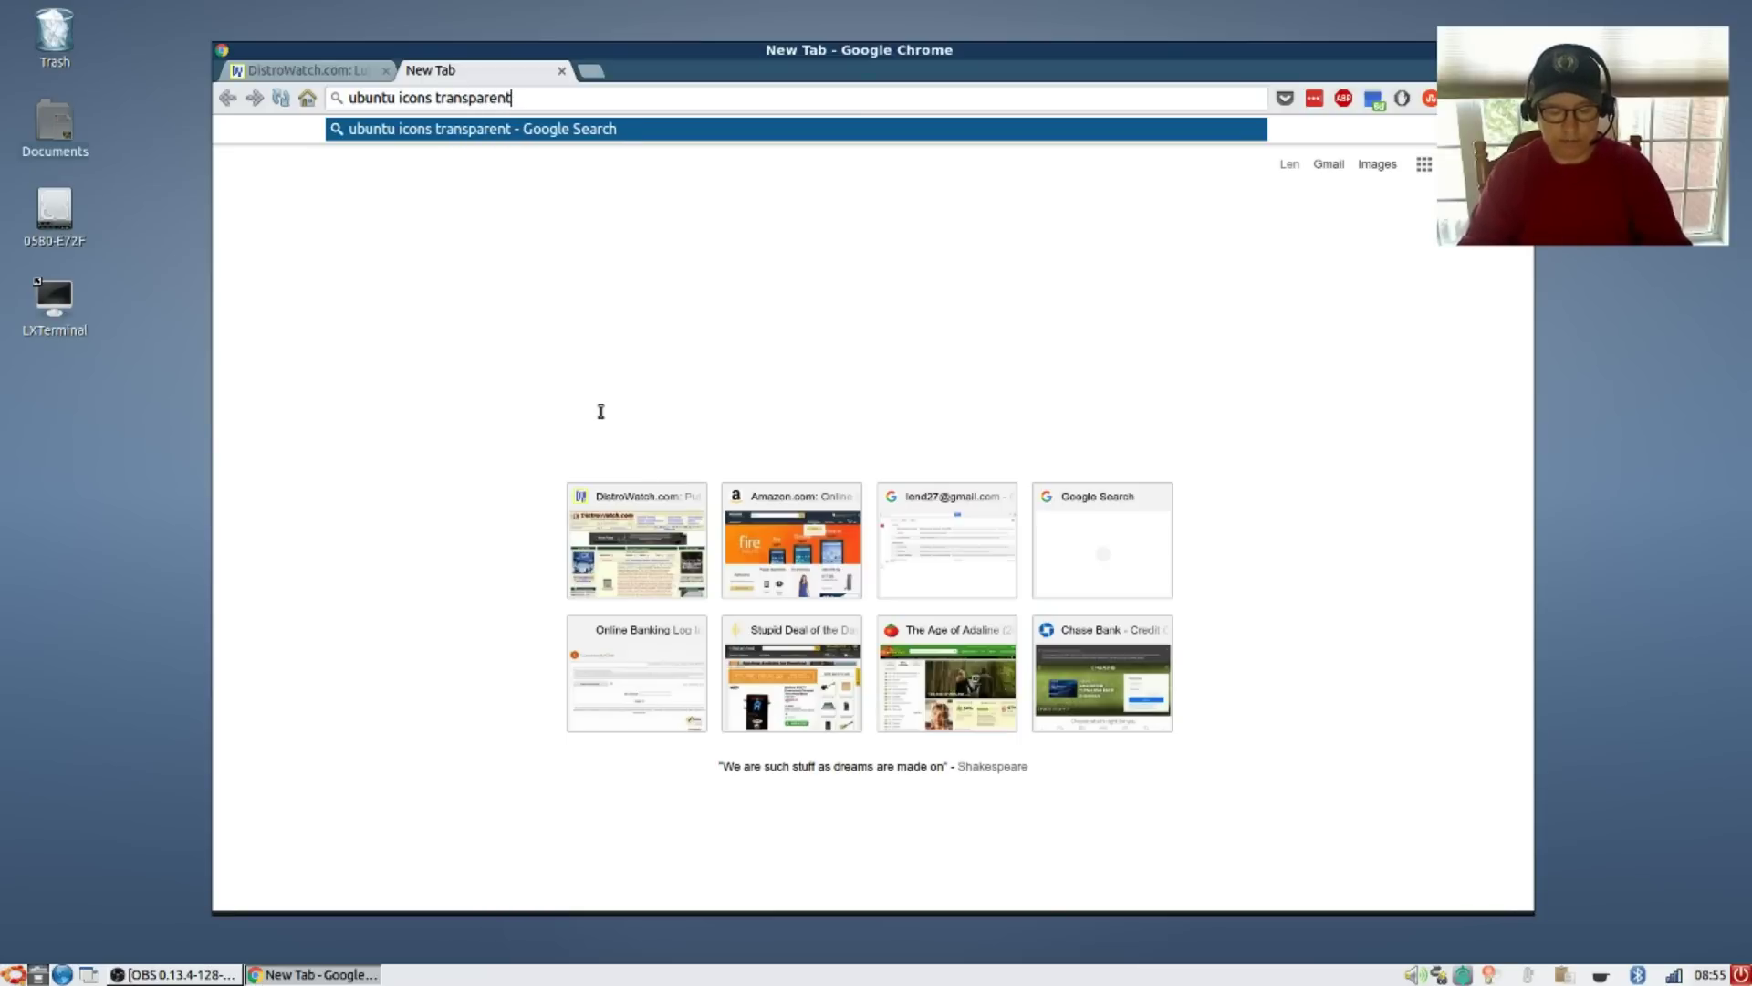
{"action": "type", "text": " background"}
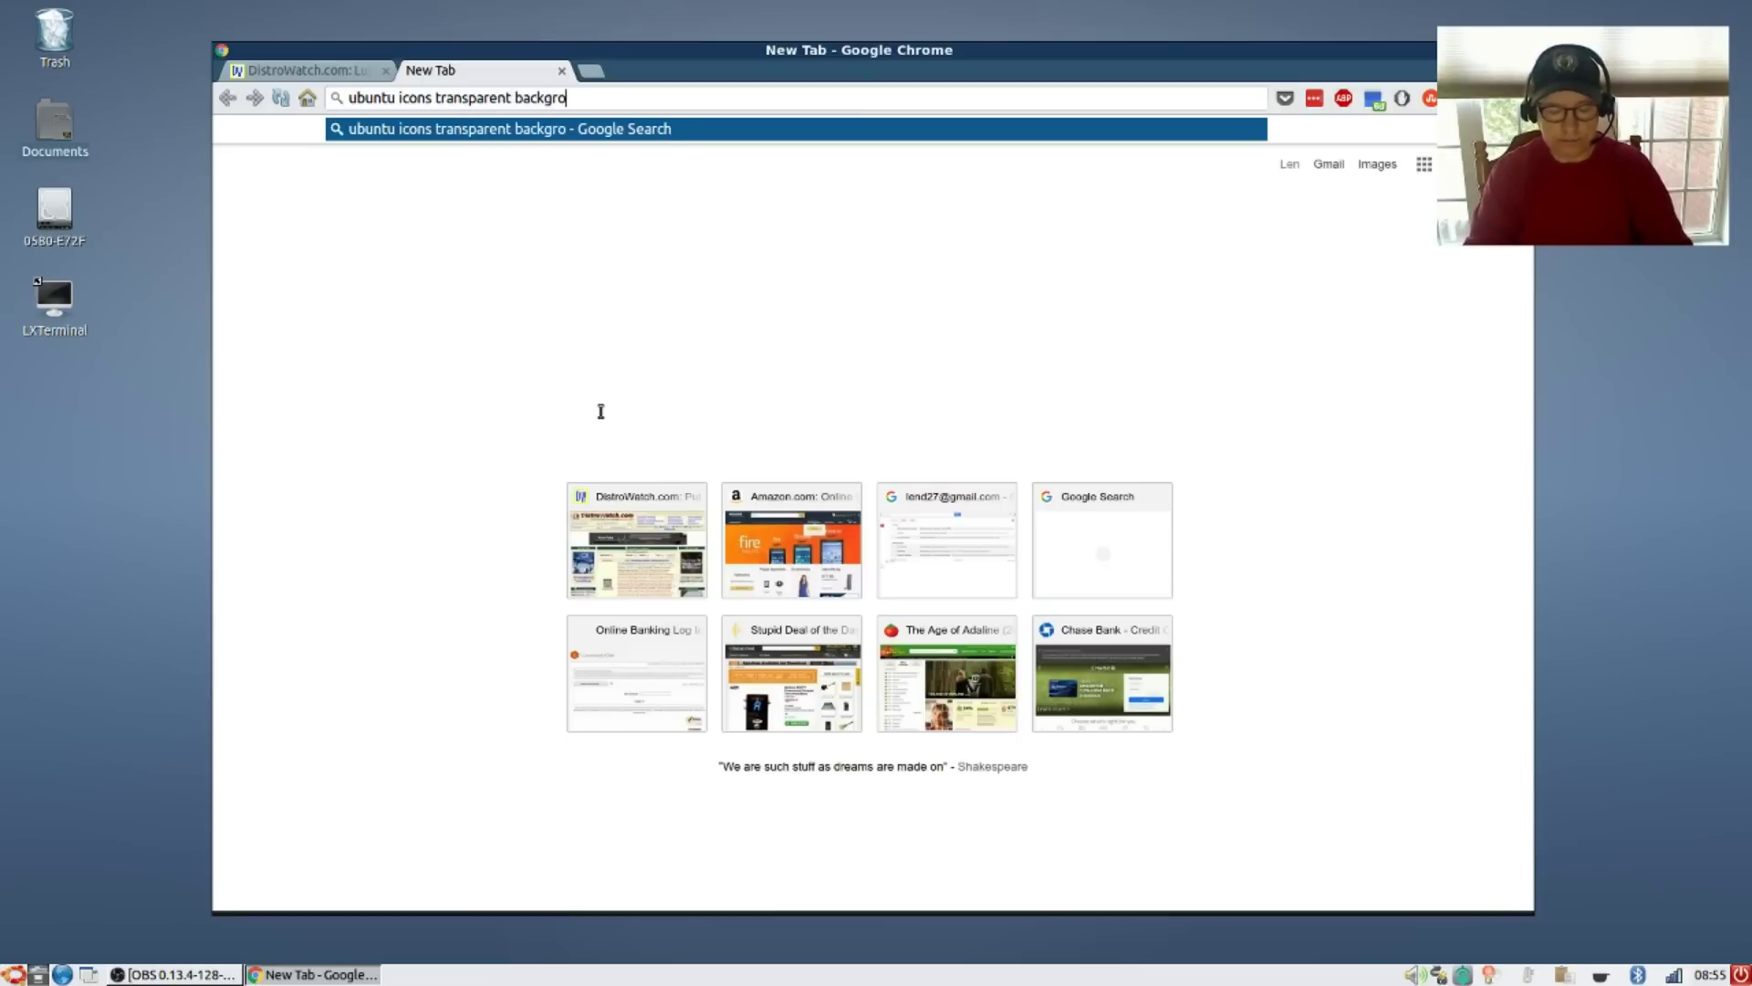
{"action": "key", "text": "Return"}
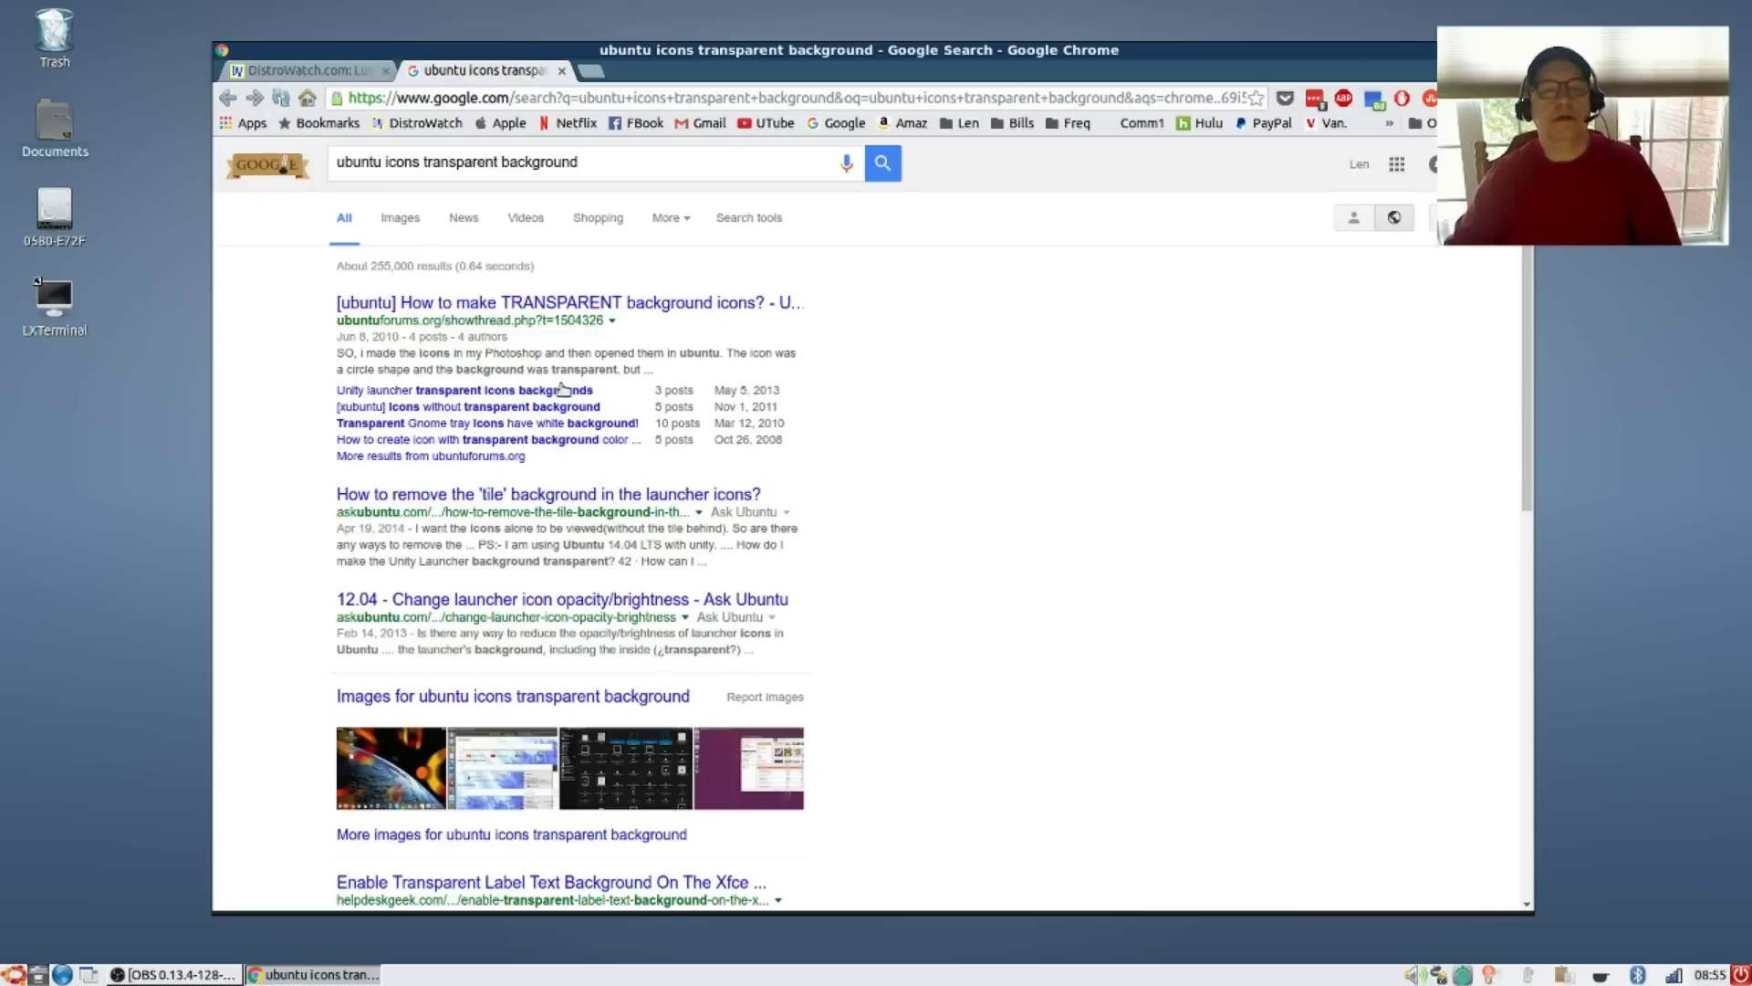
Switch to image results and preview the 256 × 256 transparent Ubuntu logo
{"action": "scroll", "coordinate": [488, 492], "scroll_direction": "down", "scroll_amount": 7}
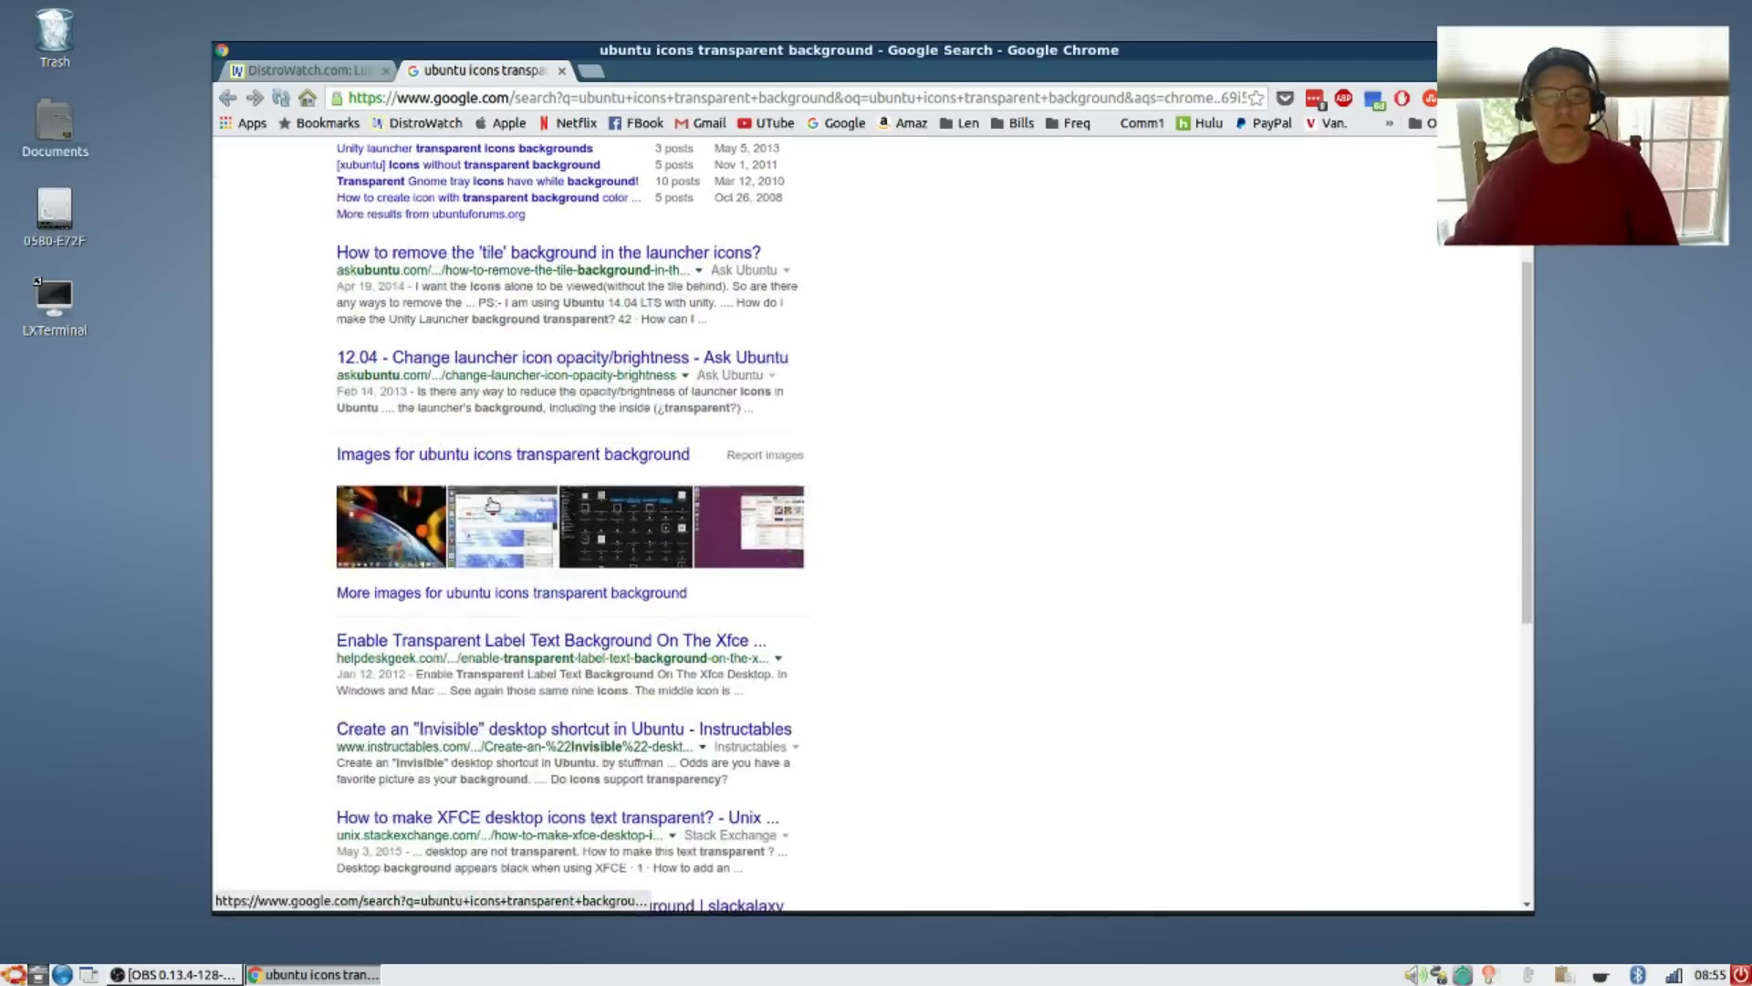
{"action": "scroll", "coordinate": [495, 516], "scroll_direction": "up", "scroll_amount": 7}
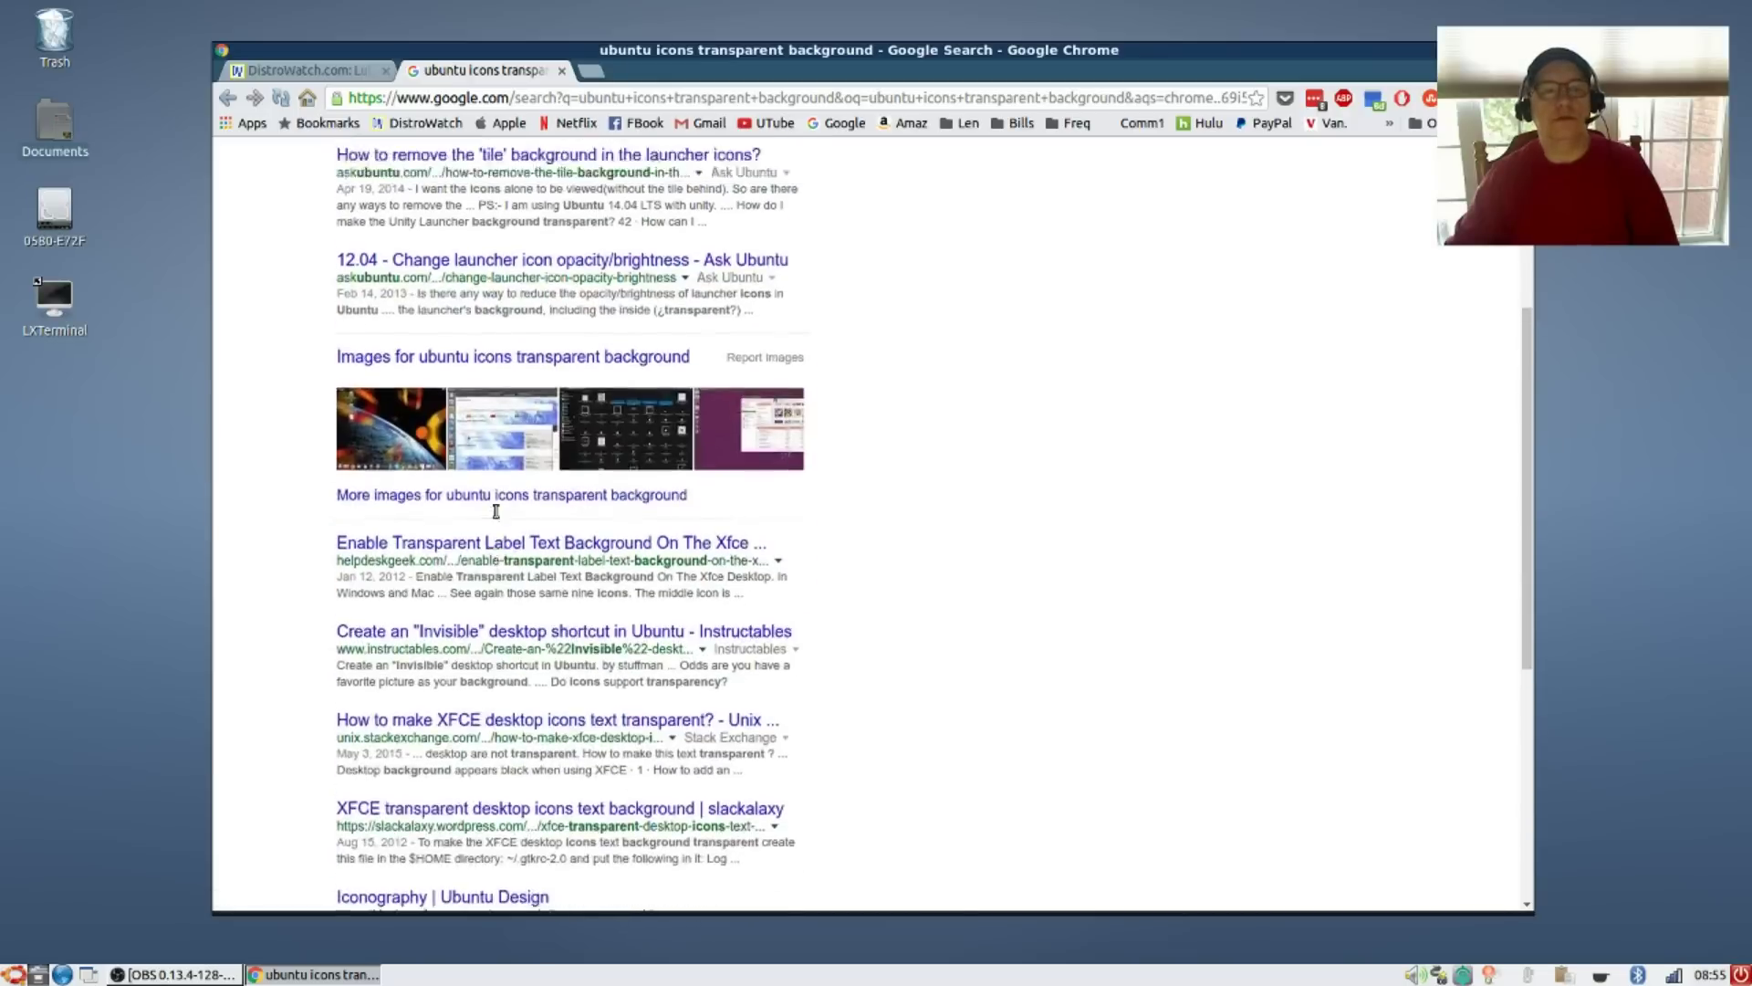
{"action": "left_click", "coordinate": [401, 219]}
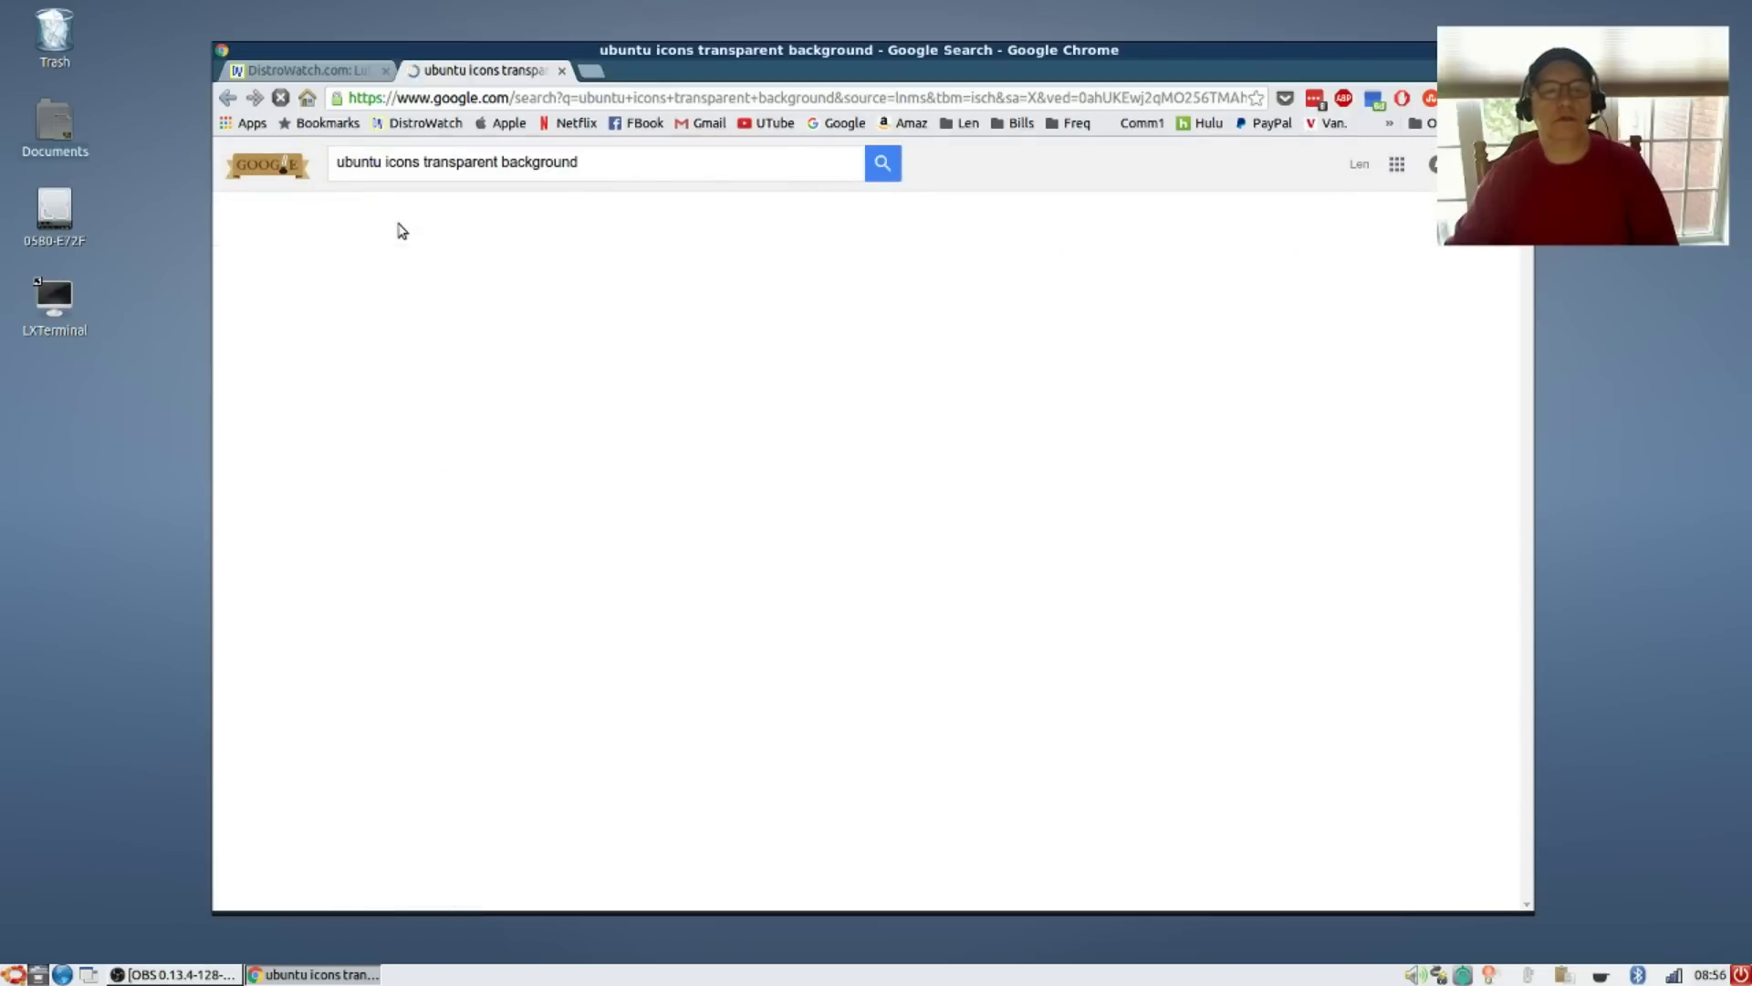
{"action": "scroll", "coordinate": [836, 494], "scroll_direction": "down", "scroll_amount": 7}
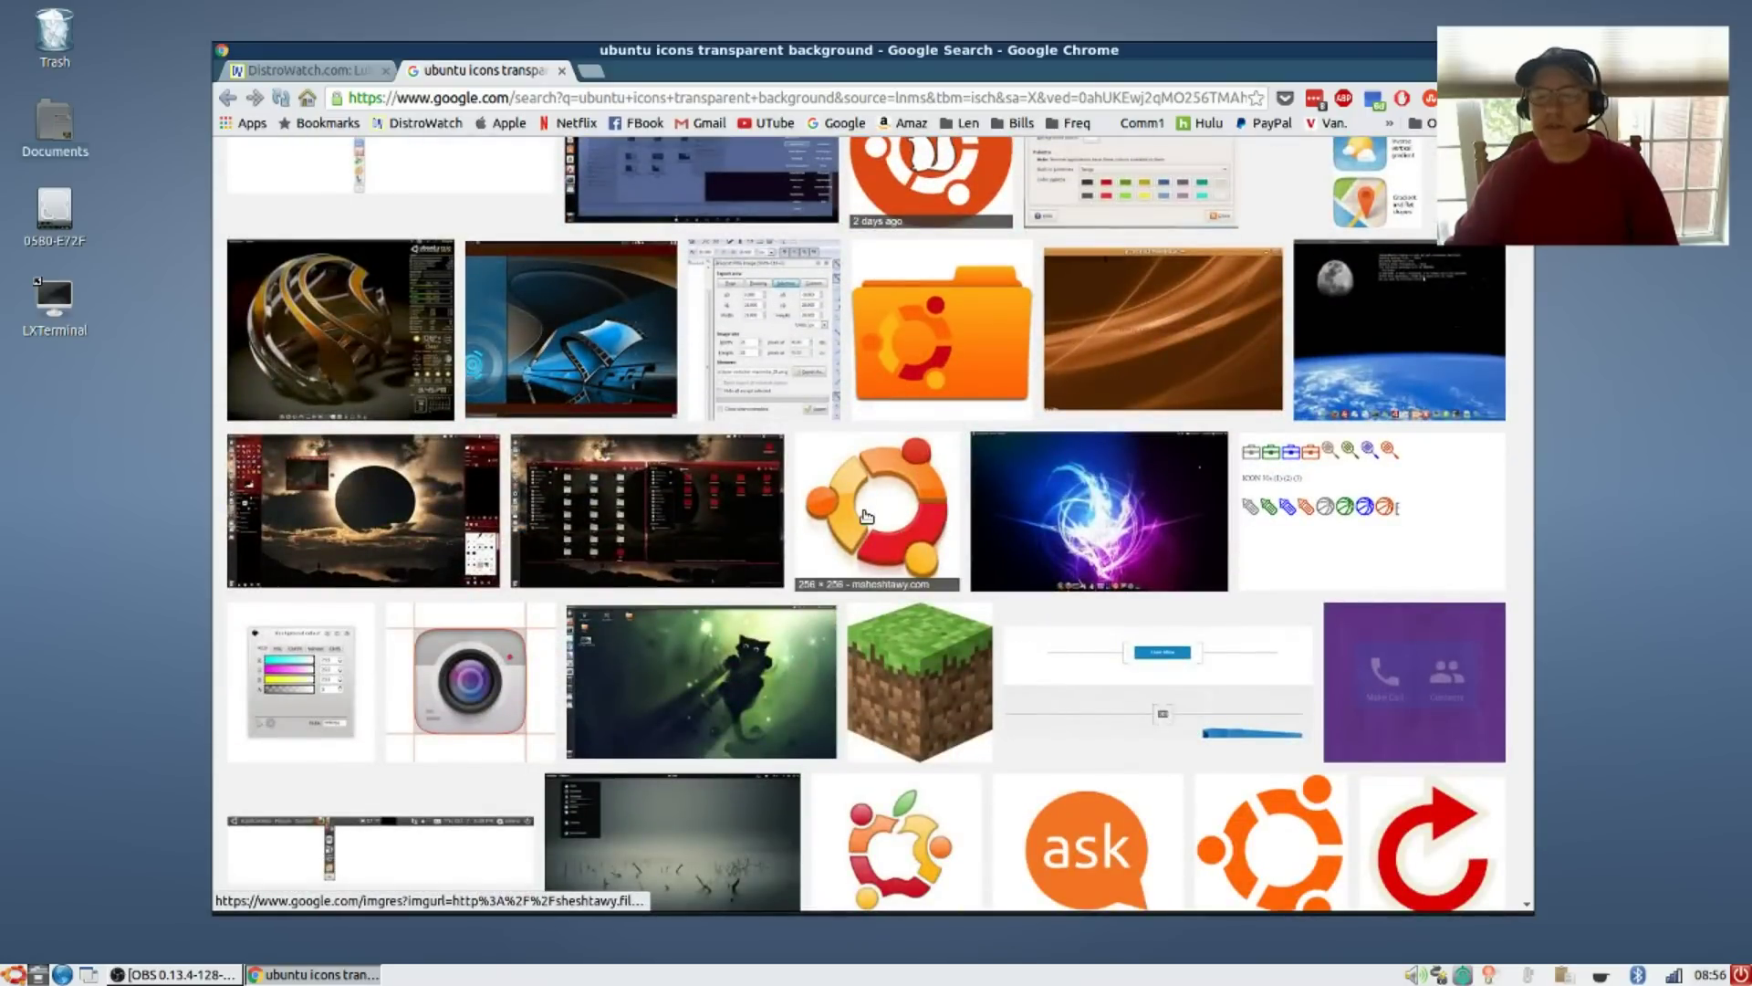
{"action": "scroll", "coordinate": [883, 539], "scroll_direction": "down", "scroll_amount": 2}
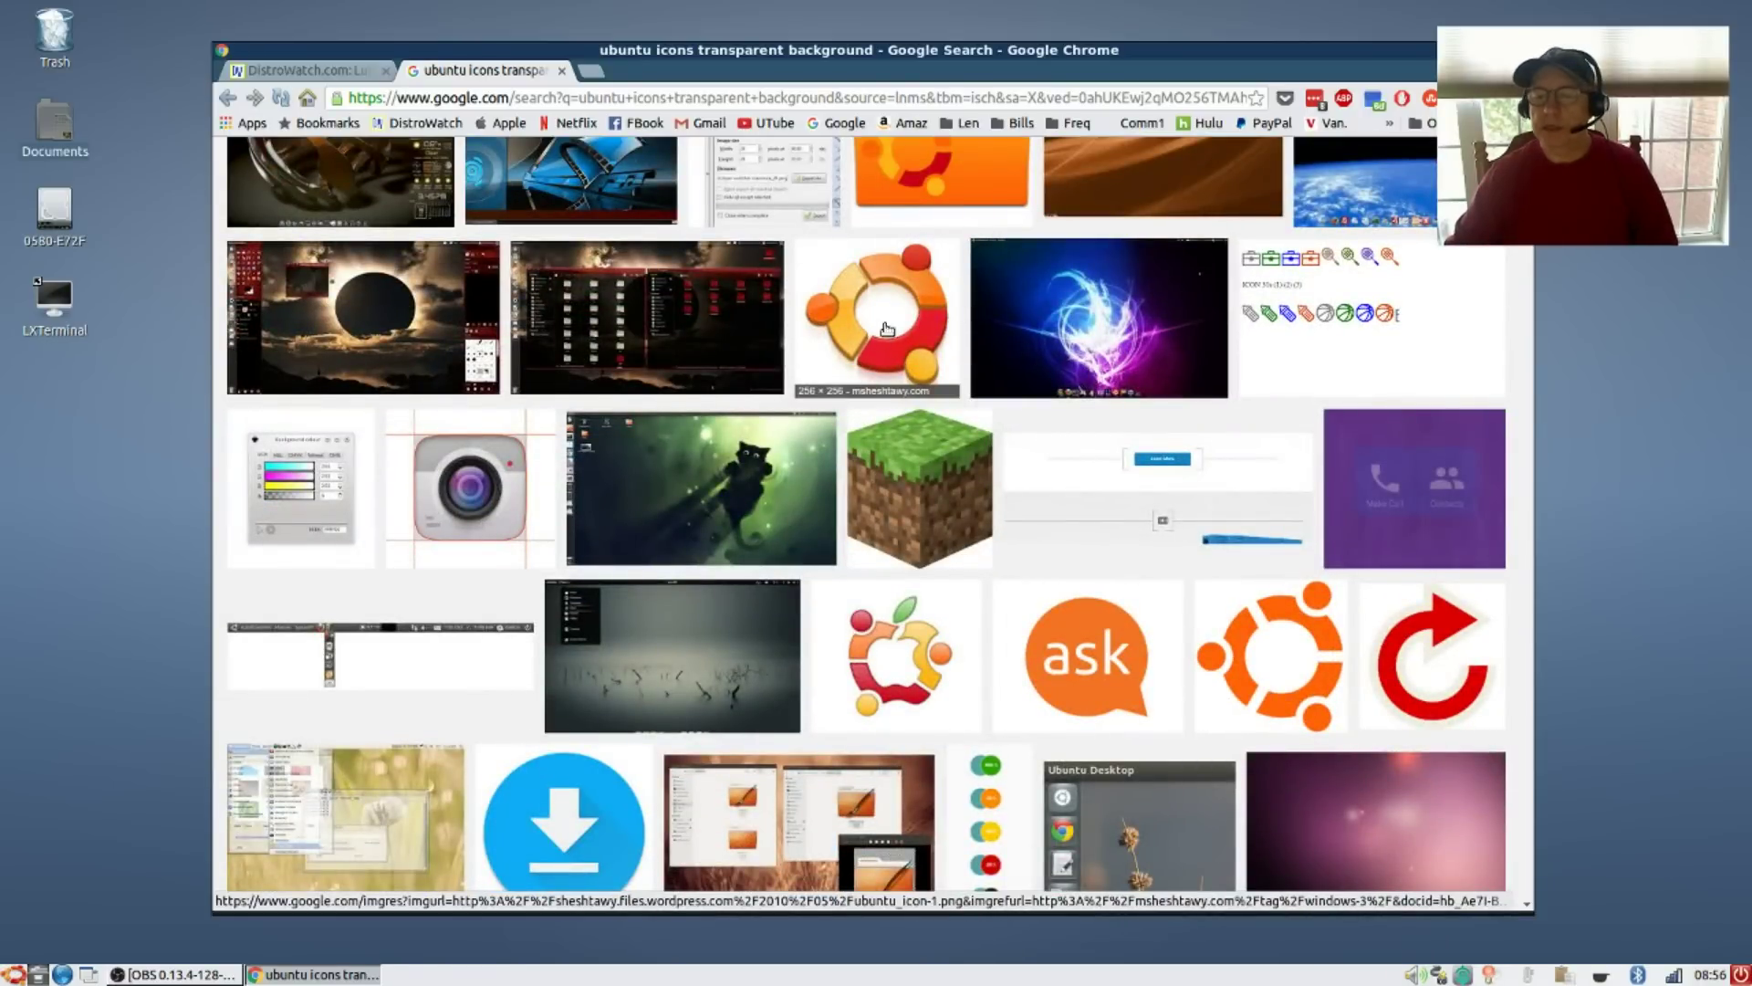
{"action": "left_click", "coordinate": [873, 277]}
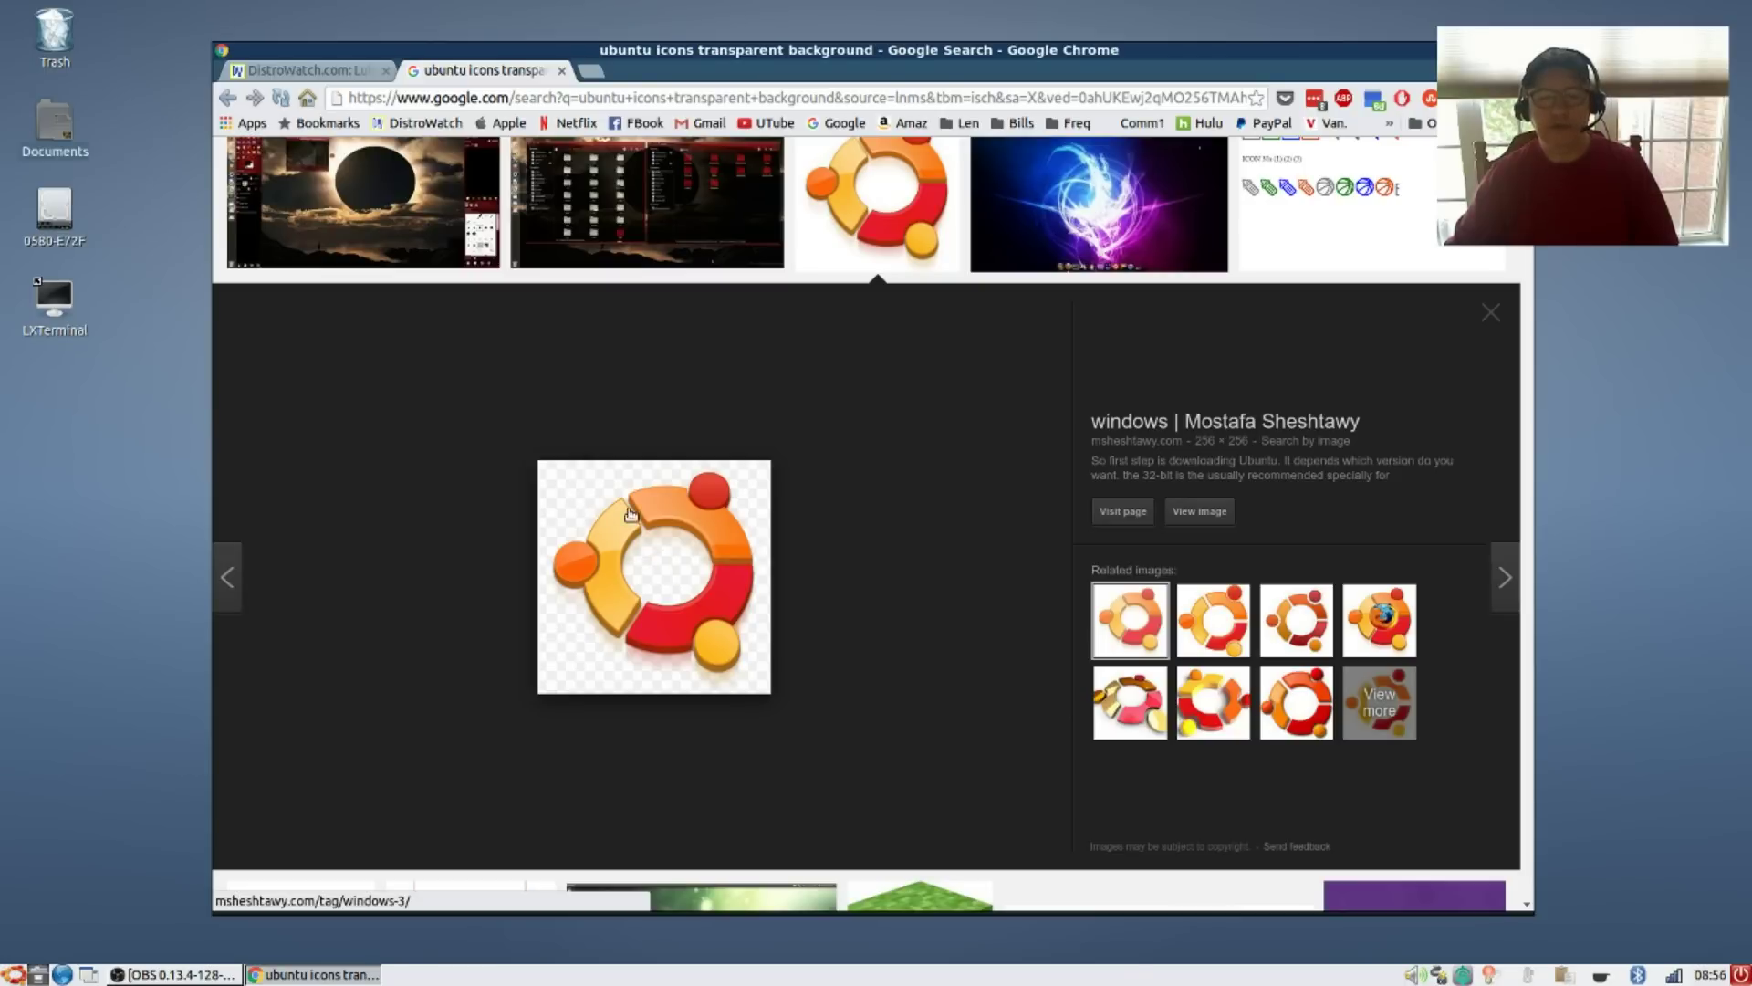
Save the full-size Ubuntu logo as ubuntu_icon-1.png in Pictures, then close its tab
{"action": "left_click", "coordinate": [1201, 513]}
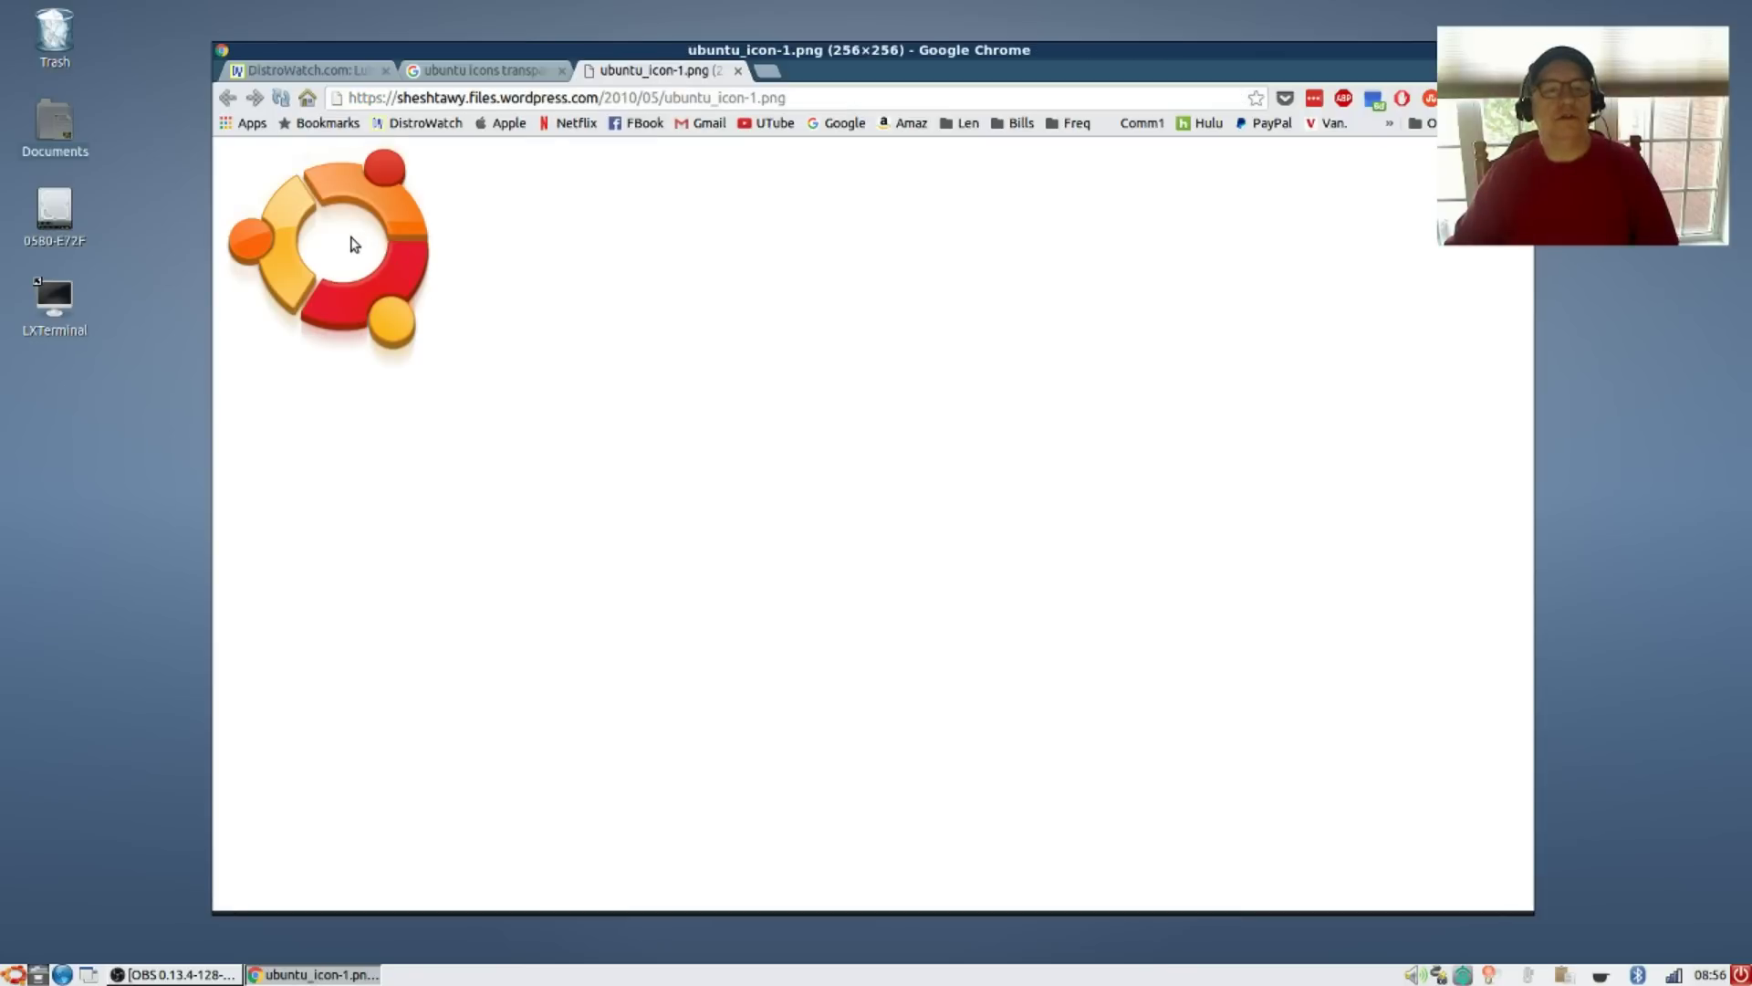
{"action": "right_click", "coordinate": [350, 242]}
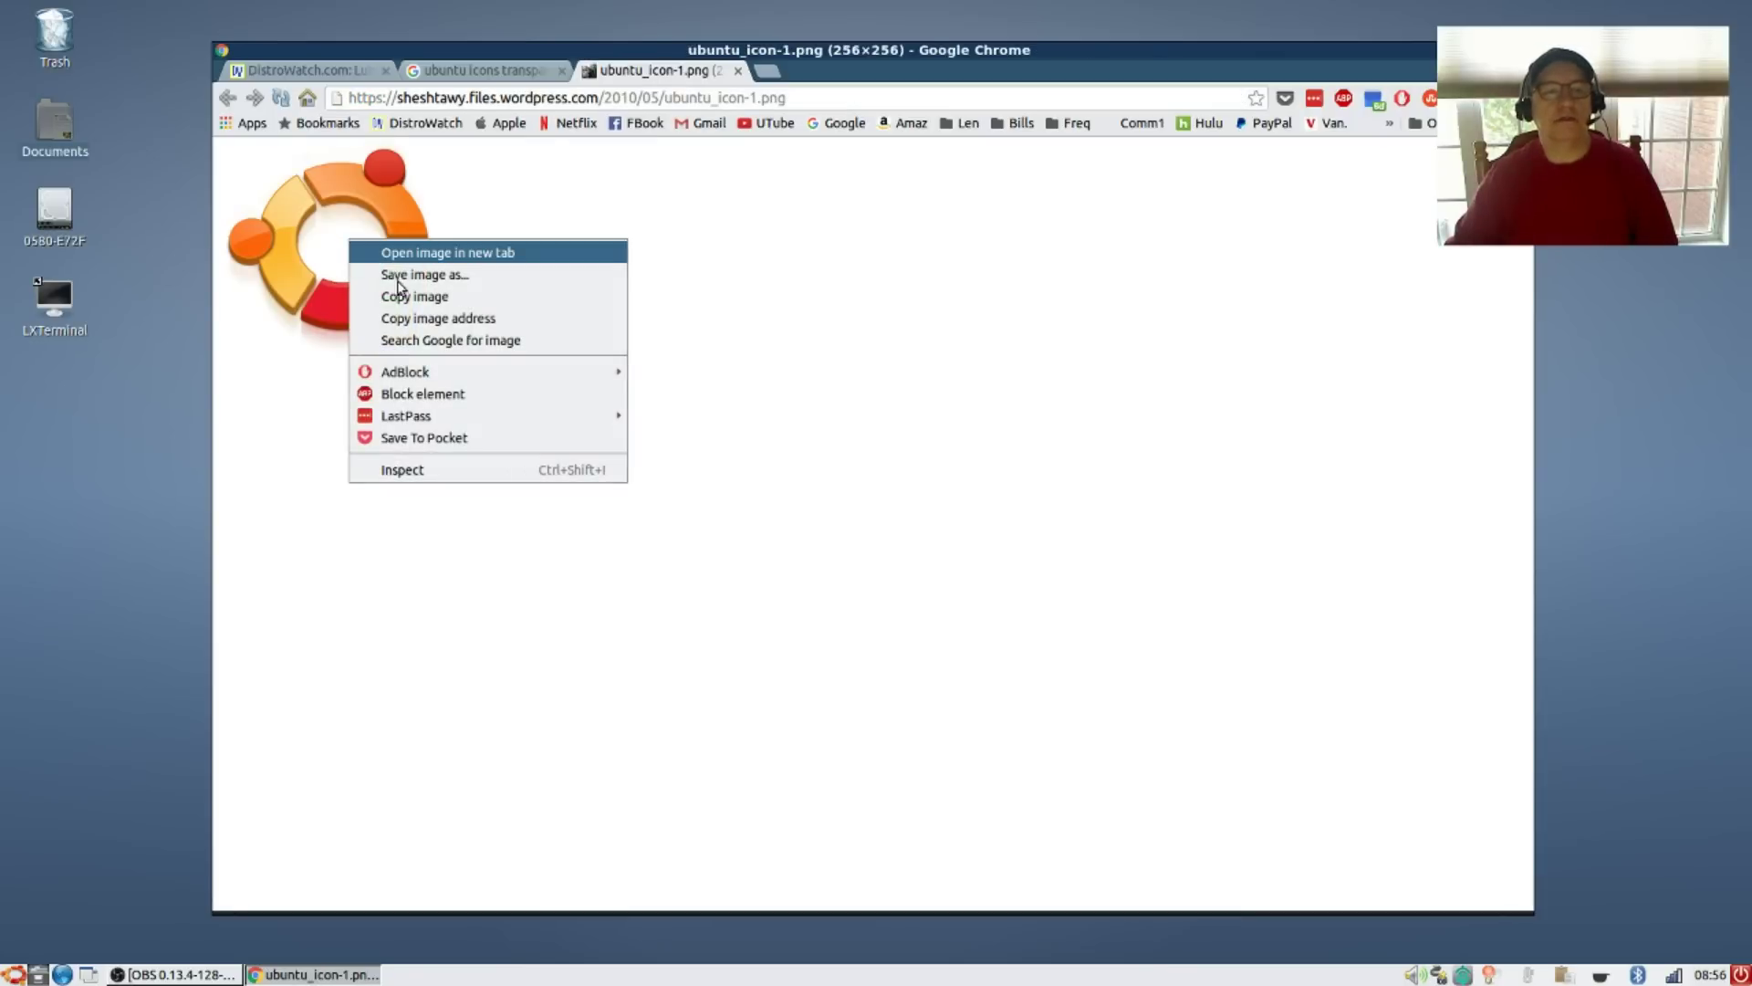
{"action": "left_click", "coordinate": [397, 274]}
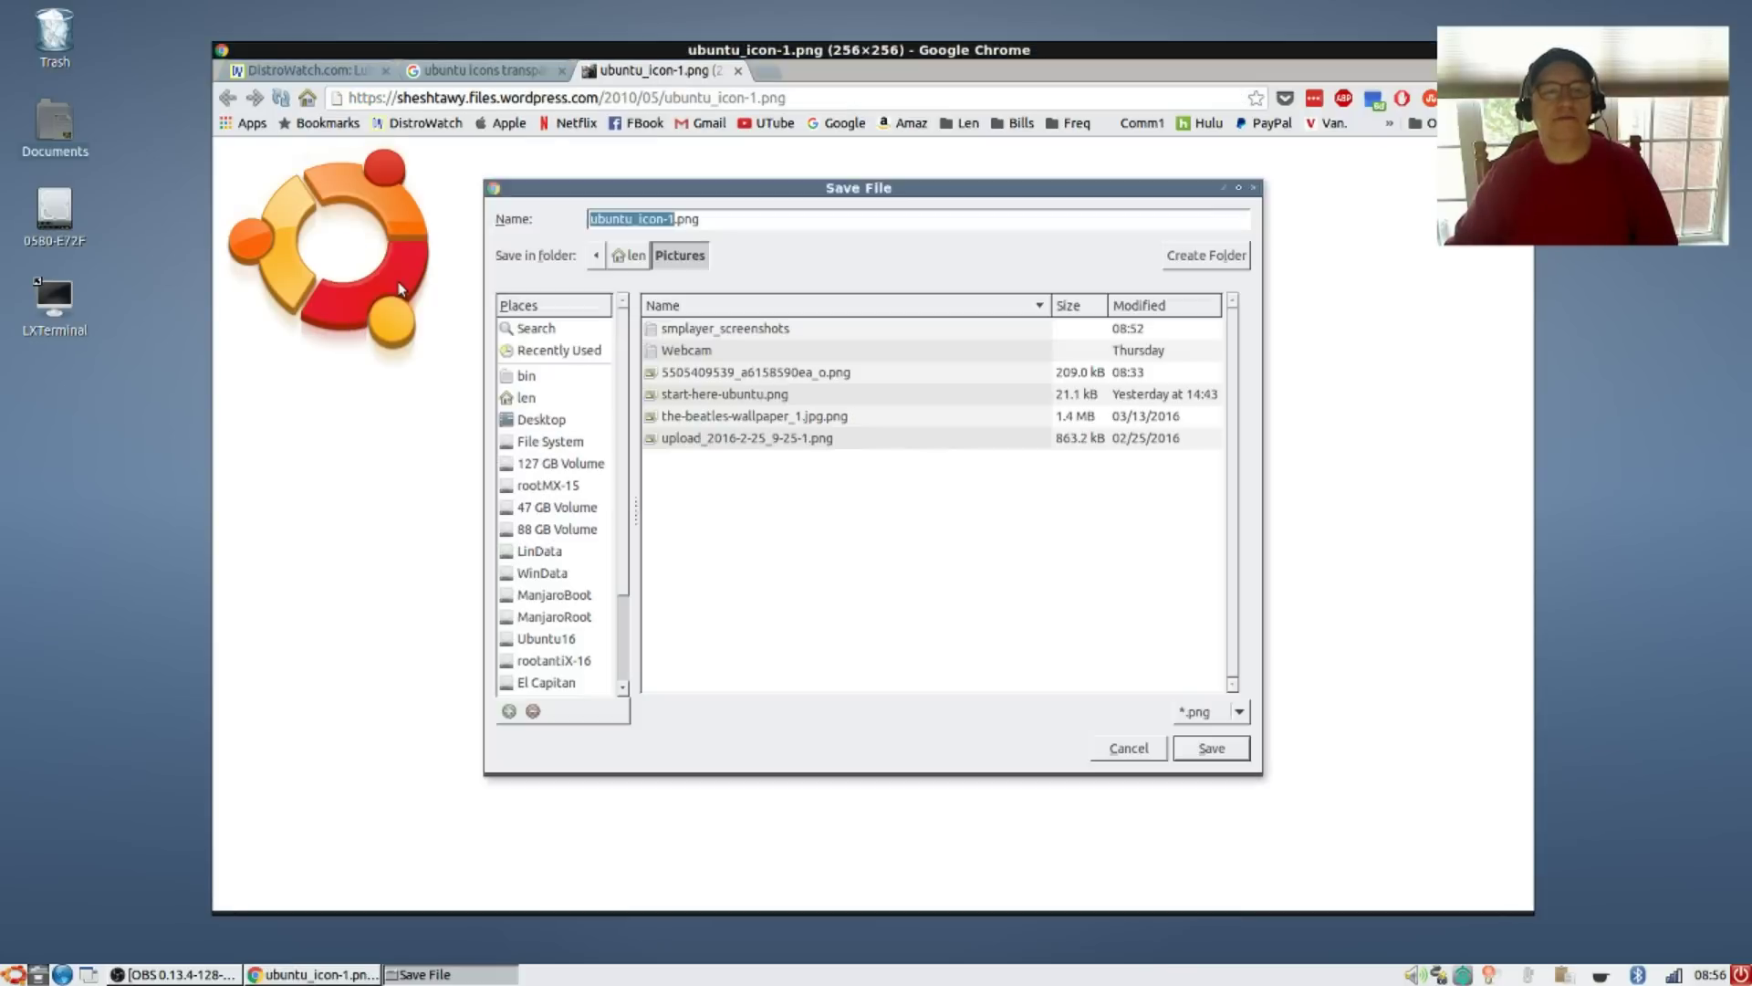
{"action": "left_click", "coordinate": [759, 224]}
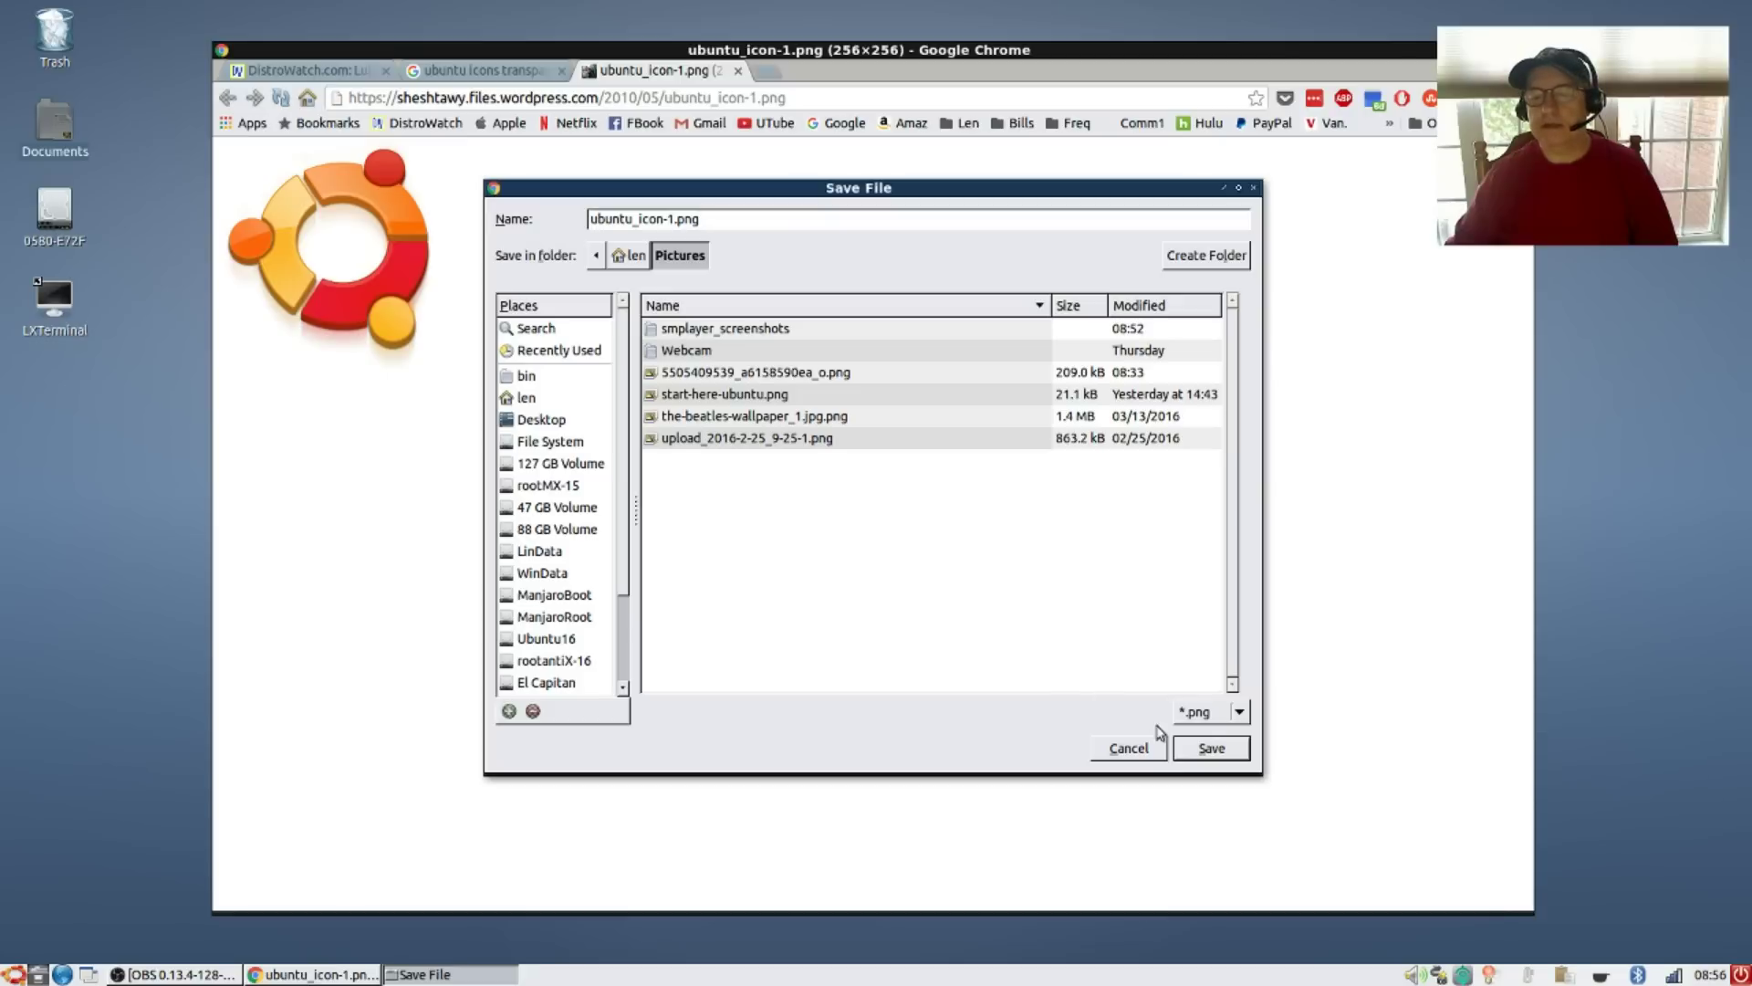
{"action": "left_click", "coordinate": [1206, 748]}
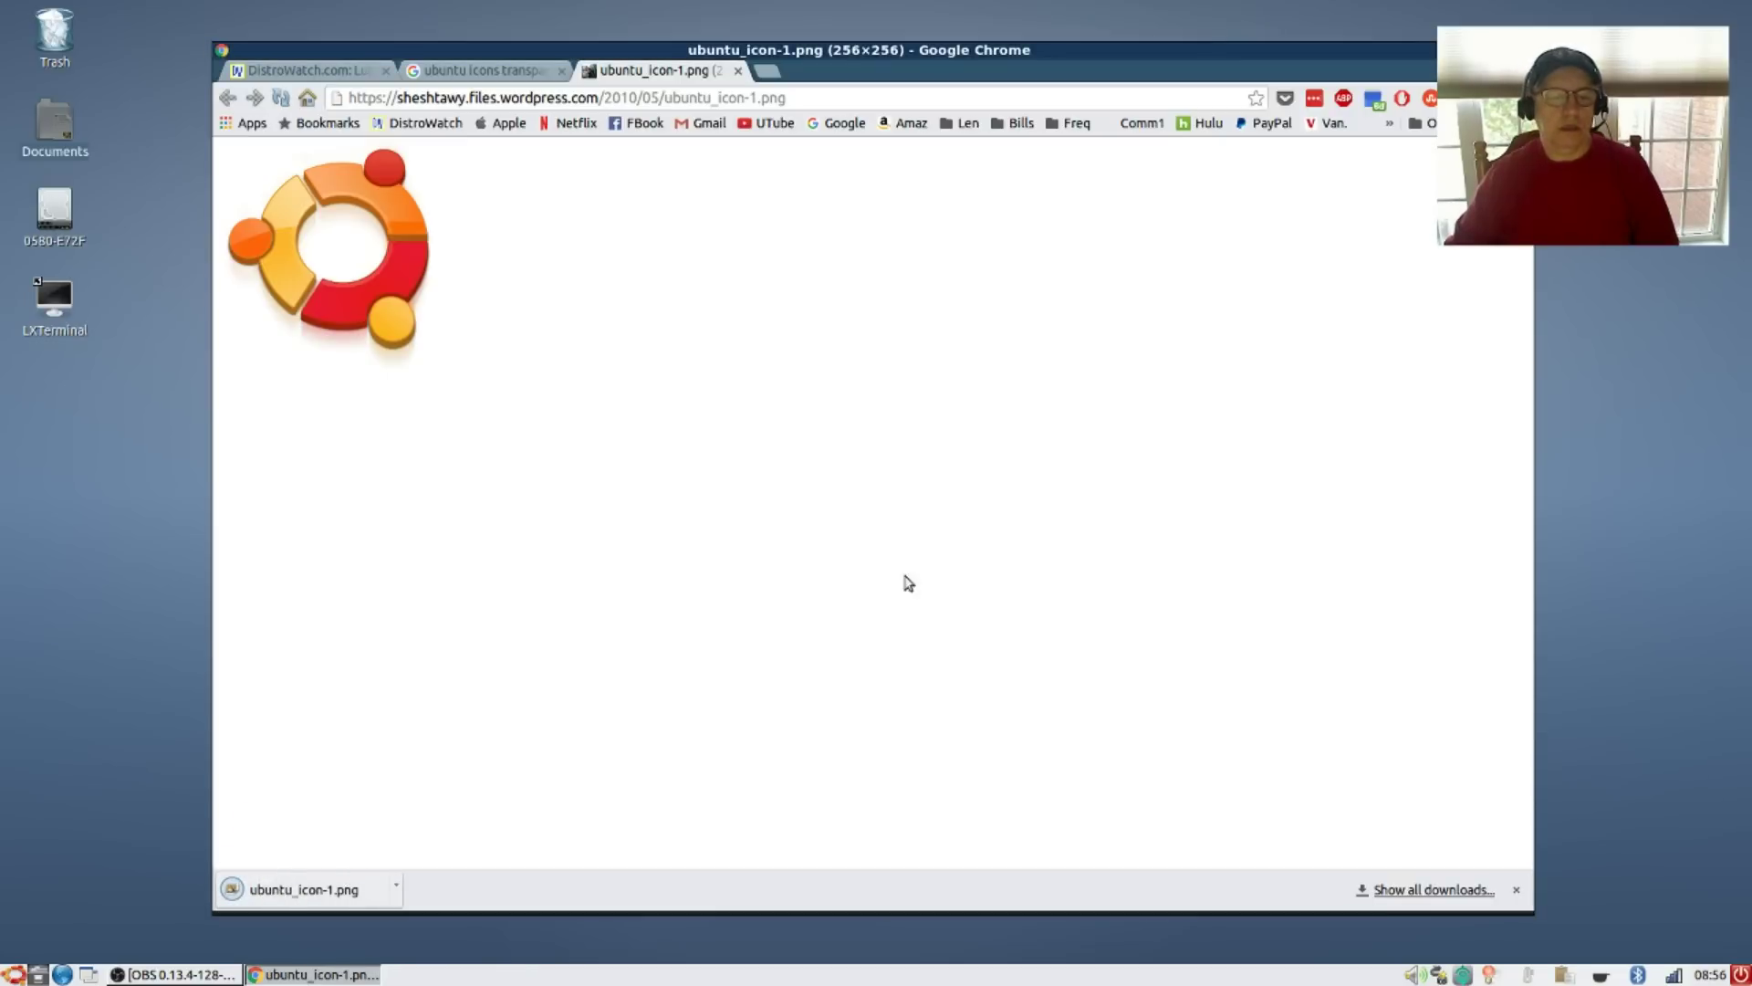
{"action": "left_click", "coordinate": [737, 72]}
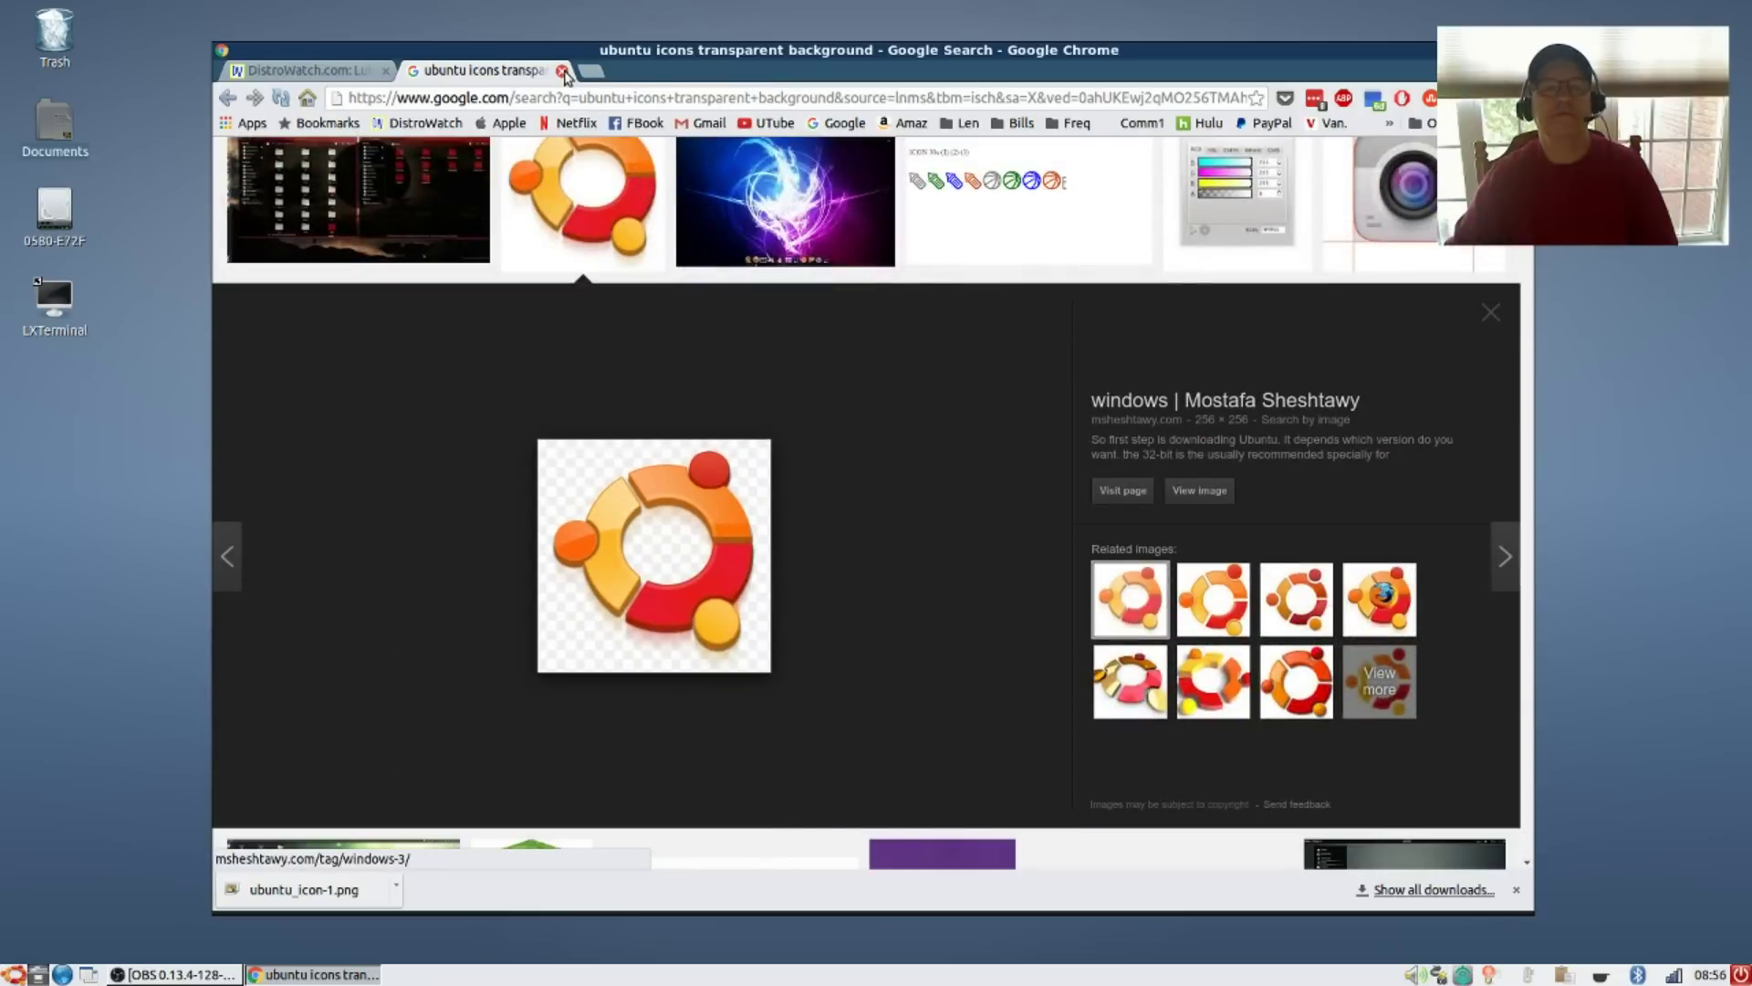
Close the Google Images tab and make Pictures/ubuntu_icon-1.png the panel menu button's icon
{"action": "left_click", "coordinate": [563, 71]}
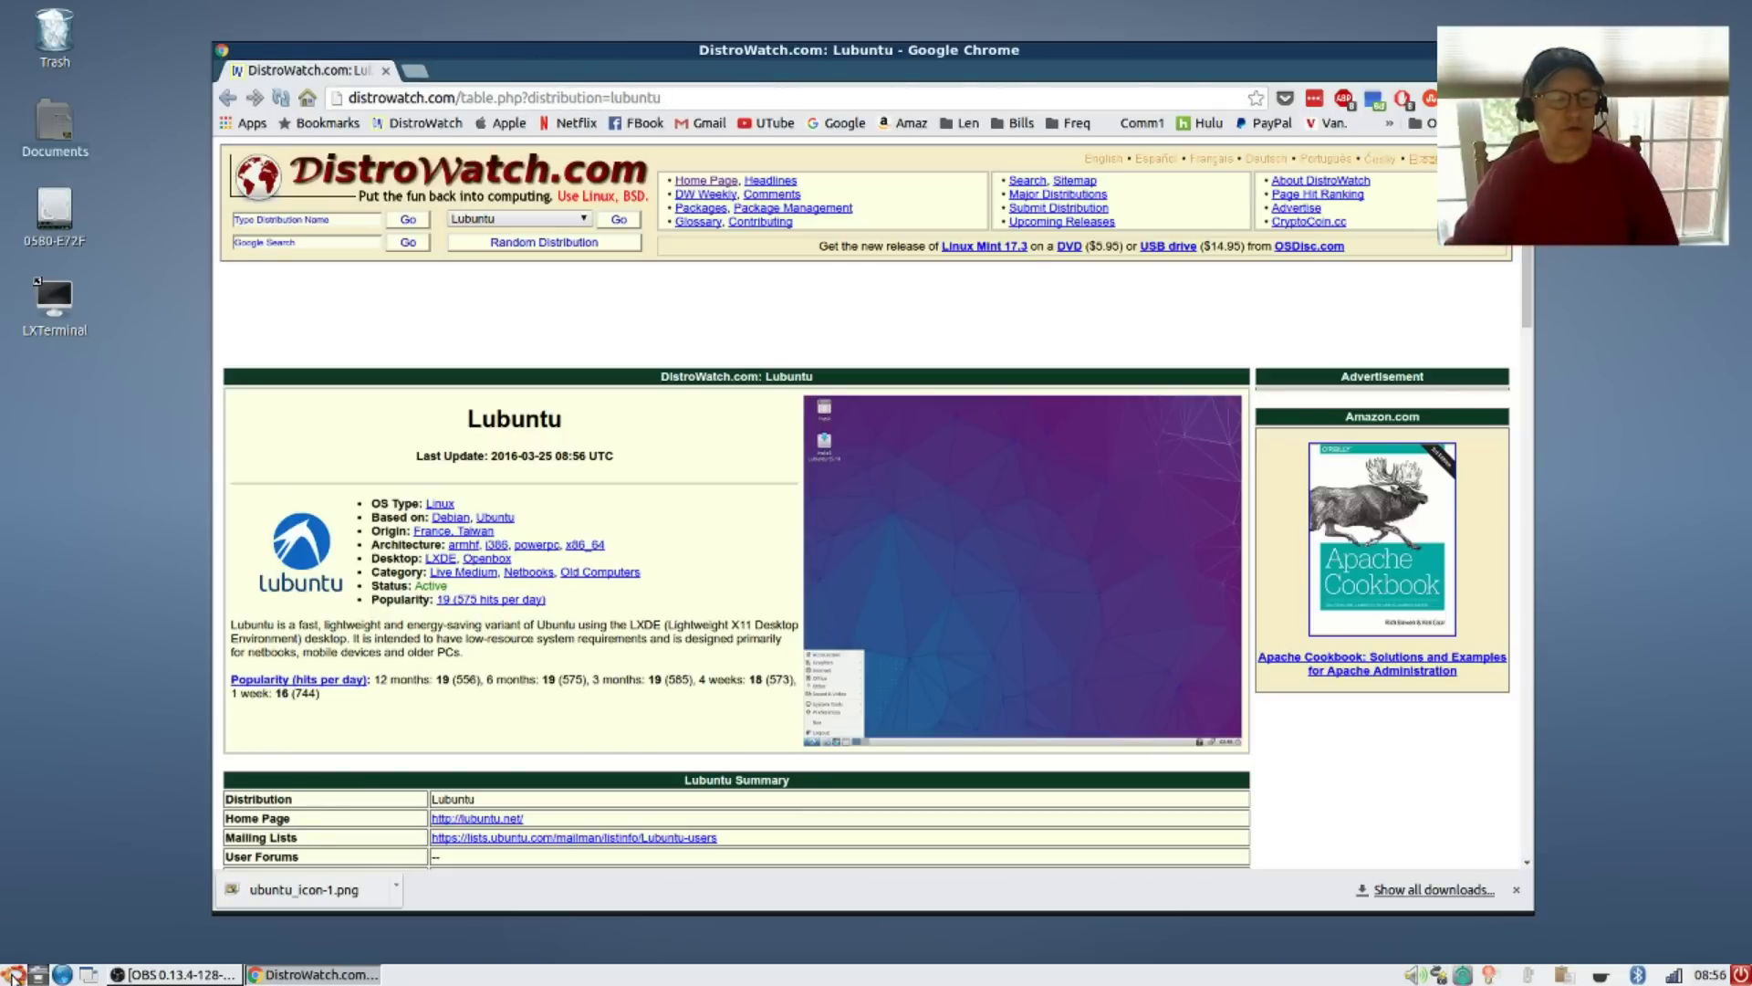
{"action": "right_click", "coordinate": [15, 976]}
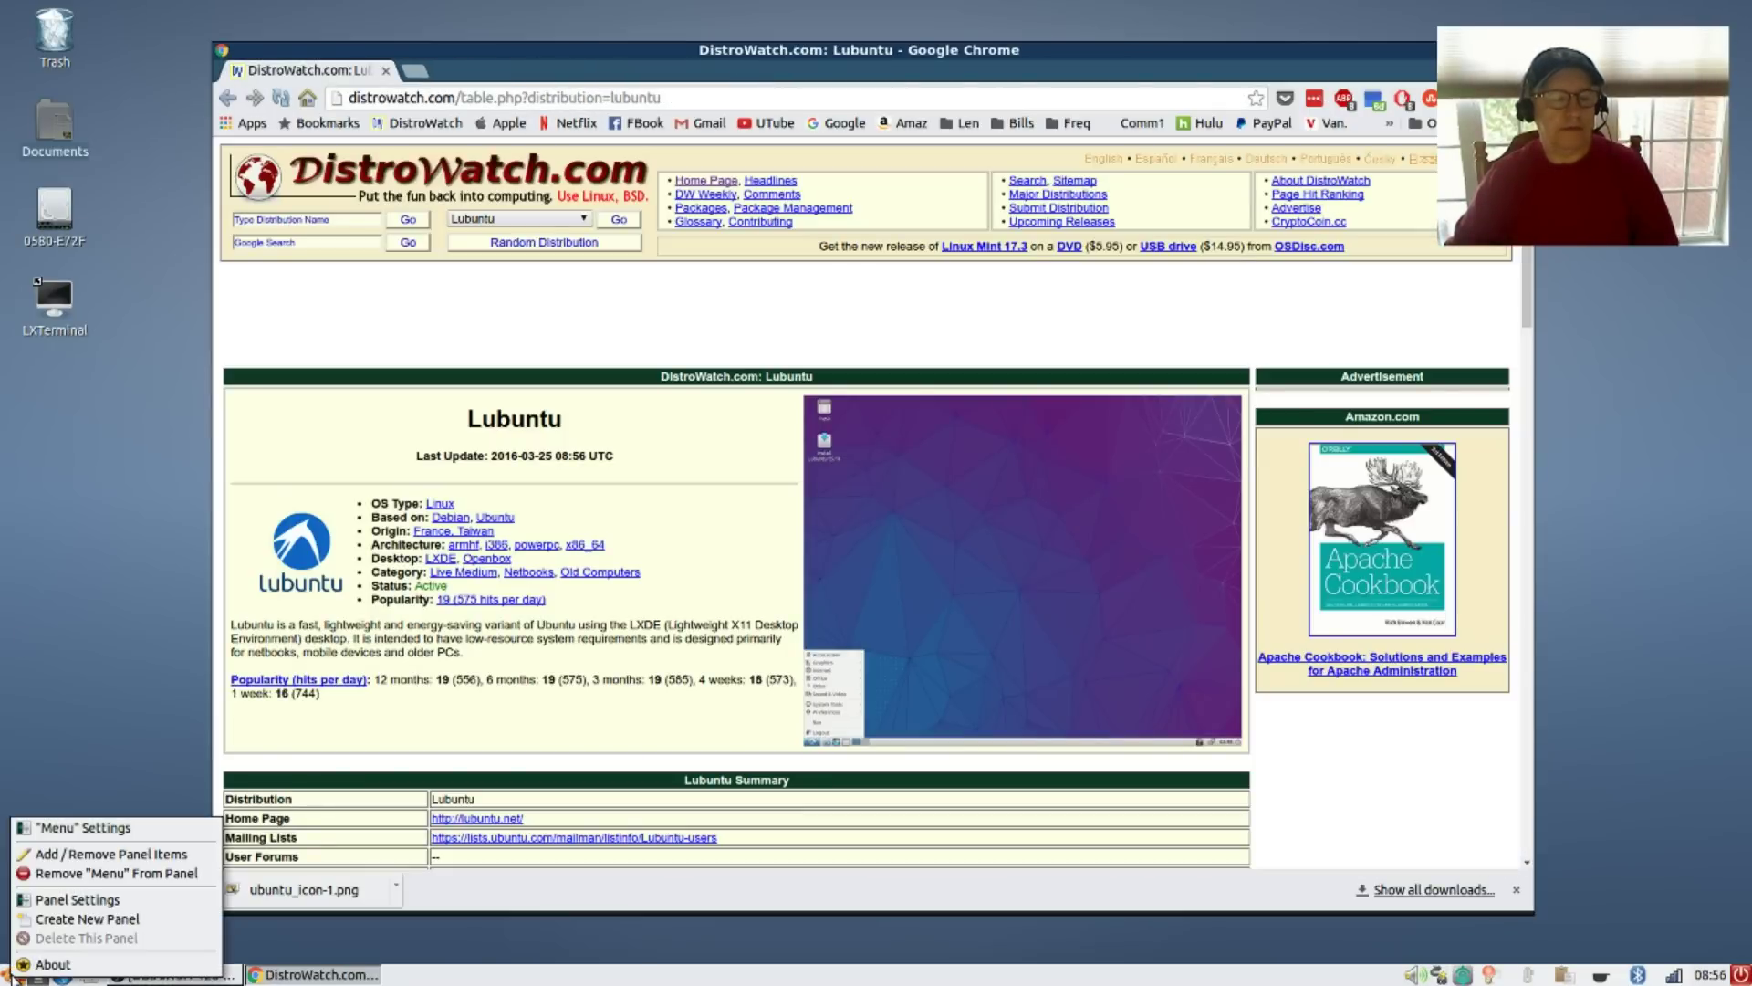
{"action": "left_click", "coordinate": [63, 828]}
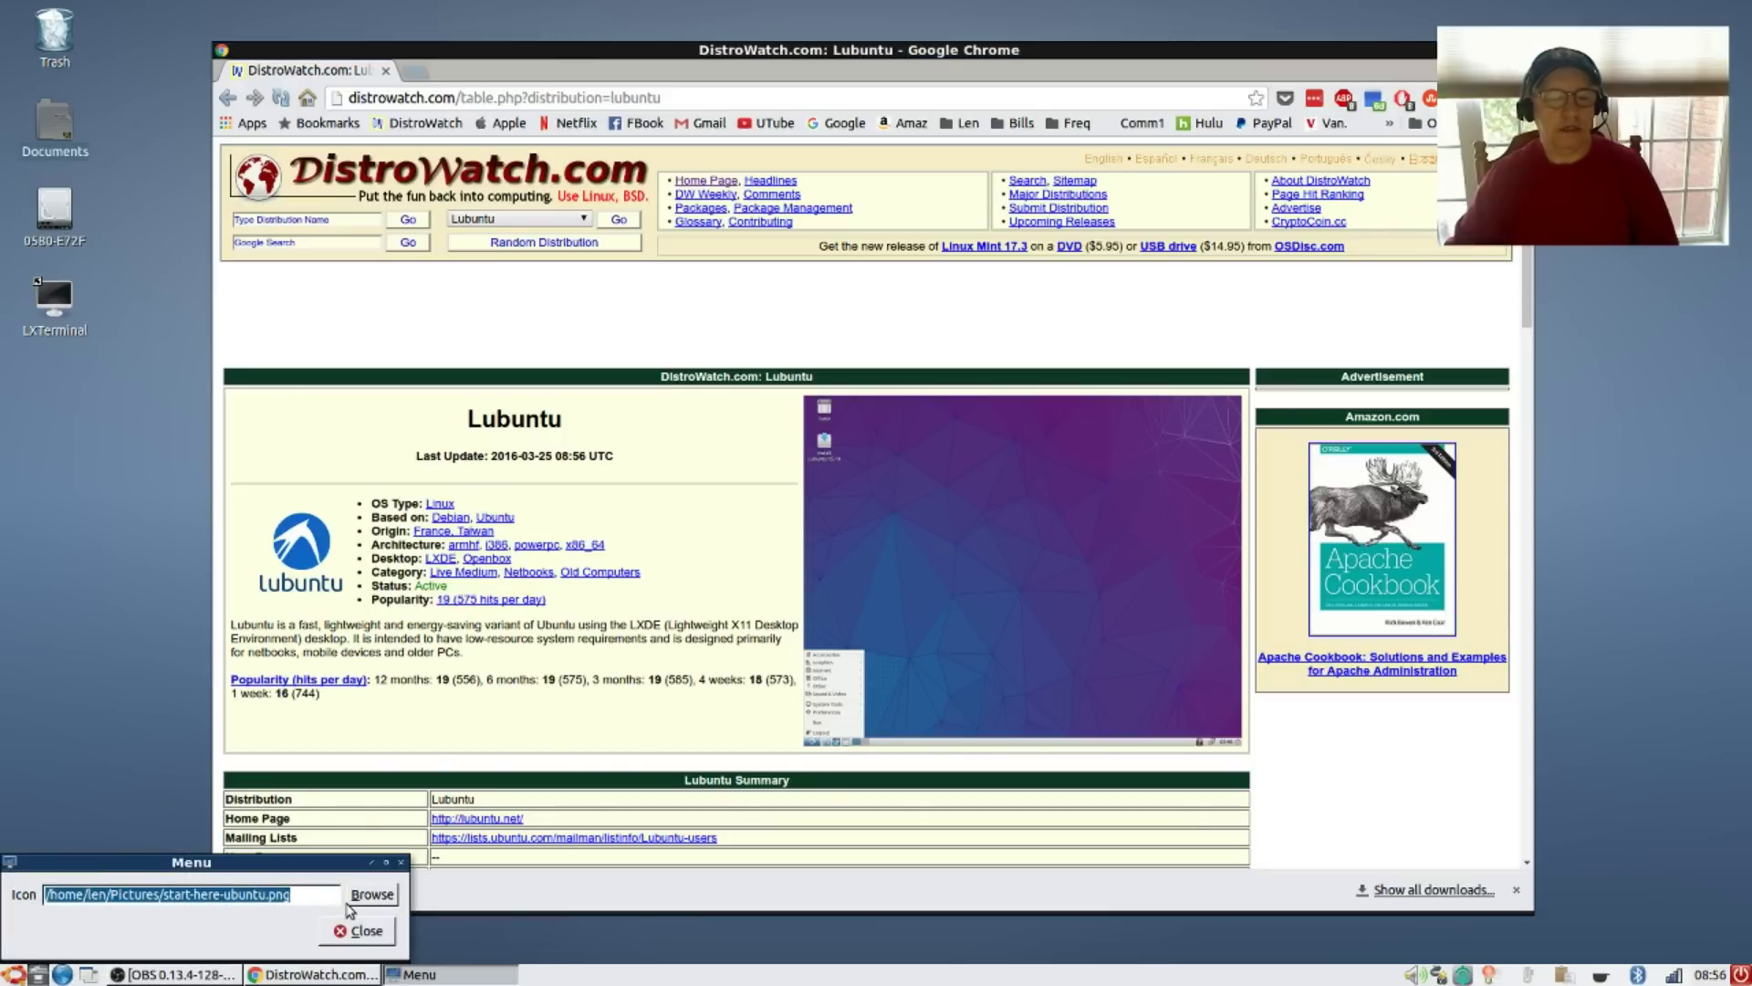
{"action": "left_click", "coordinate": [372, 894]}
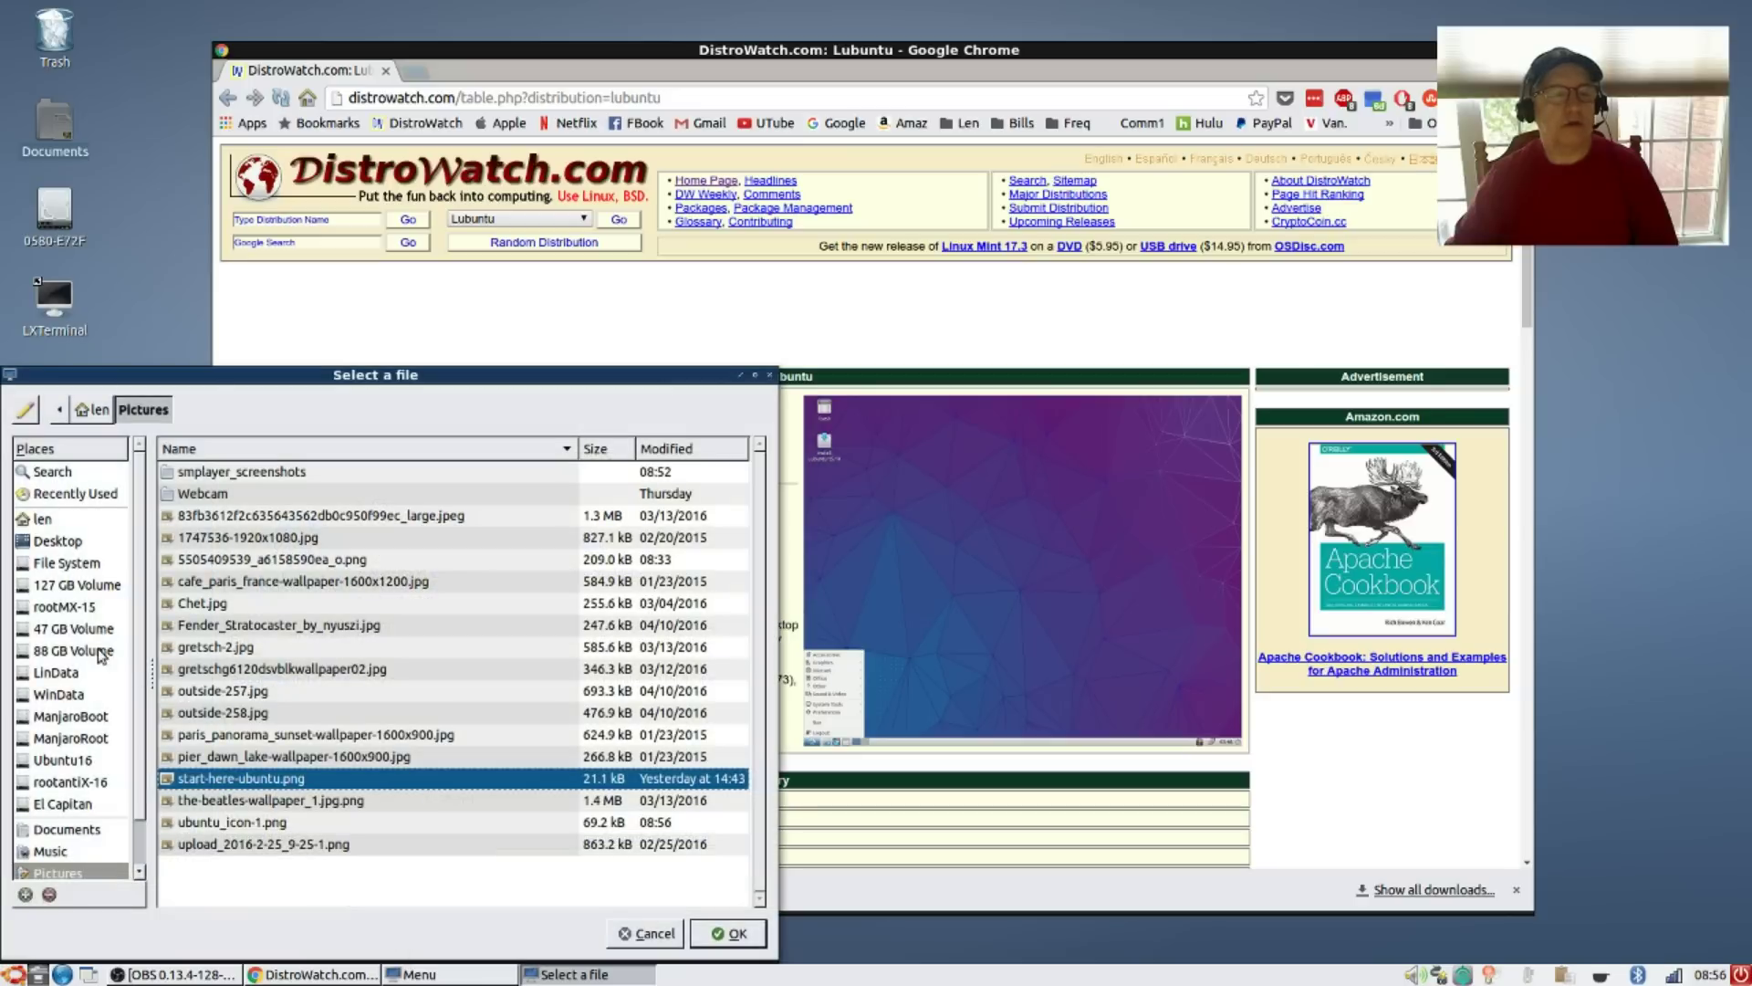
{"action": "left_click", "coordinate": [60, 522]}
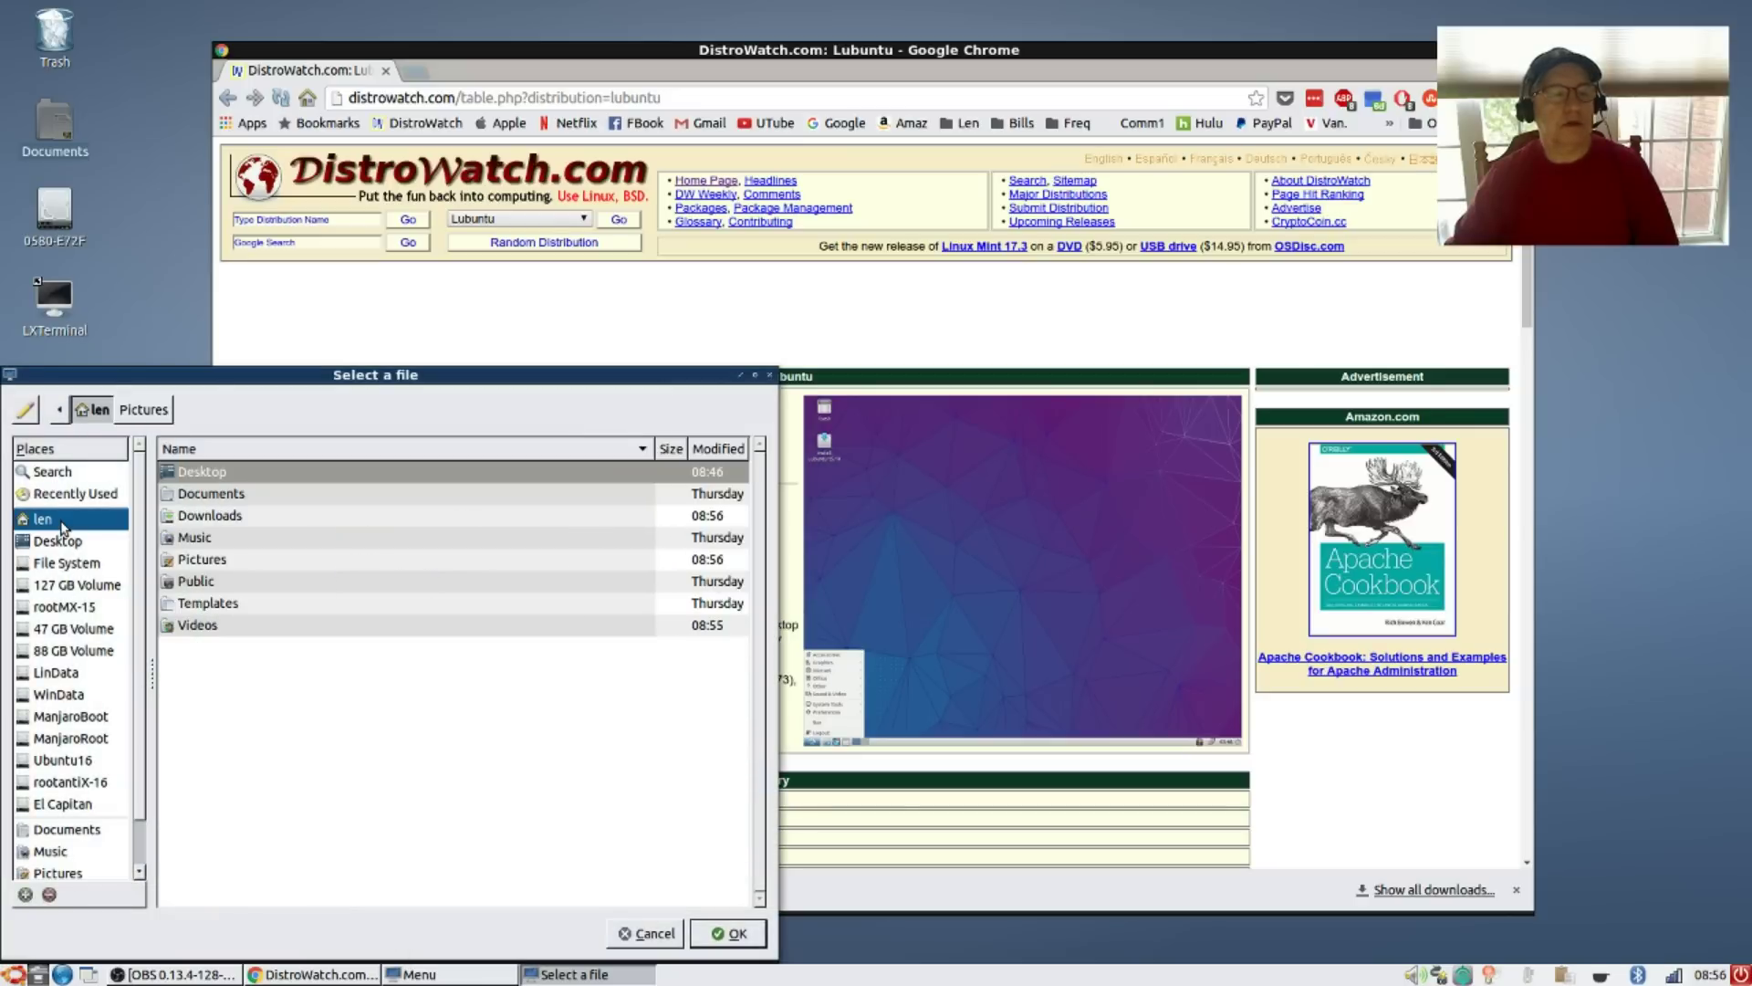
{"action": "double_click", "coordinate": [202, 561]}
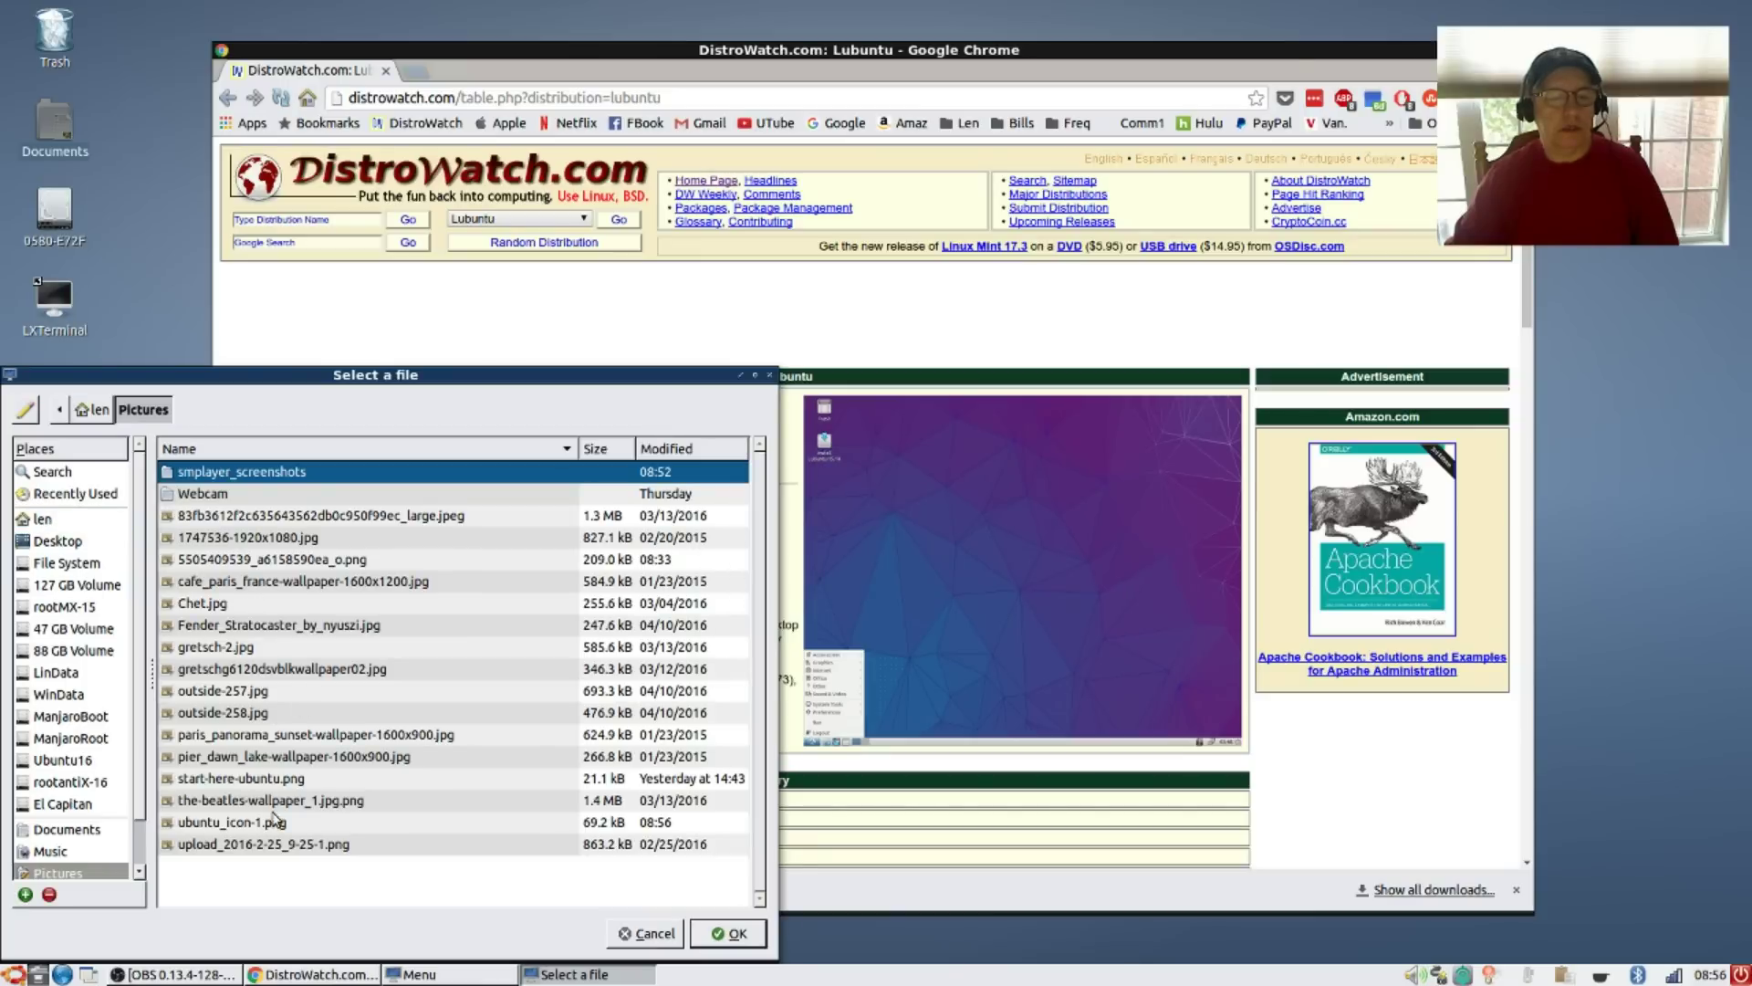
{"action": "left_click", "coordinate": [268, 823]}
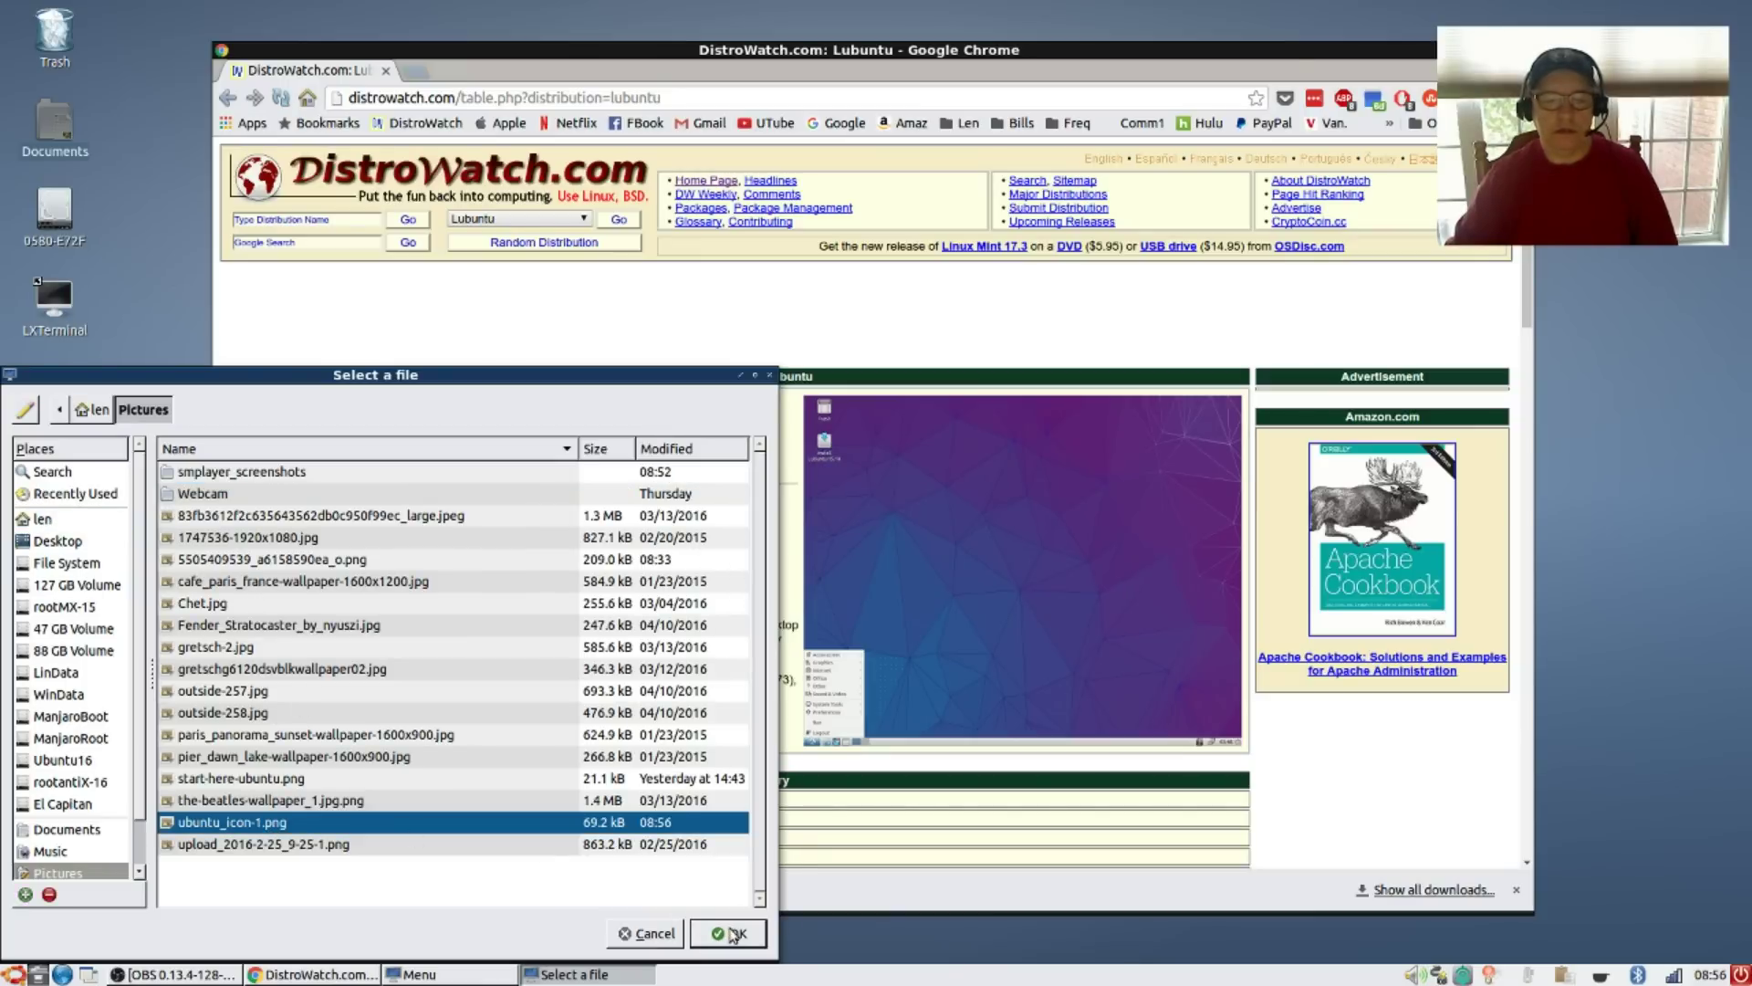
{"action": "left_click", "coordinate": [733, 932]}
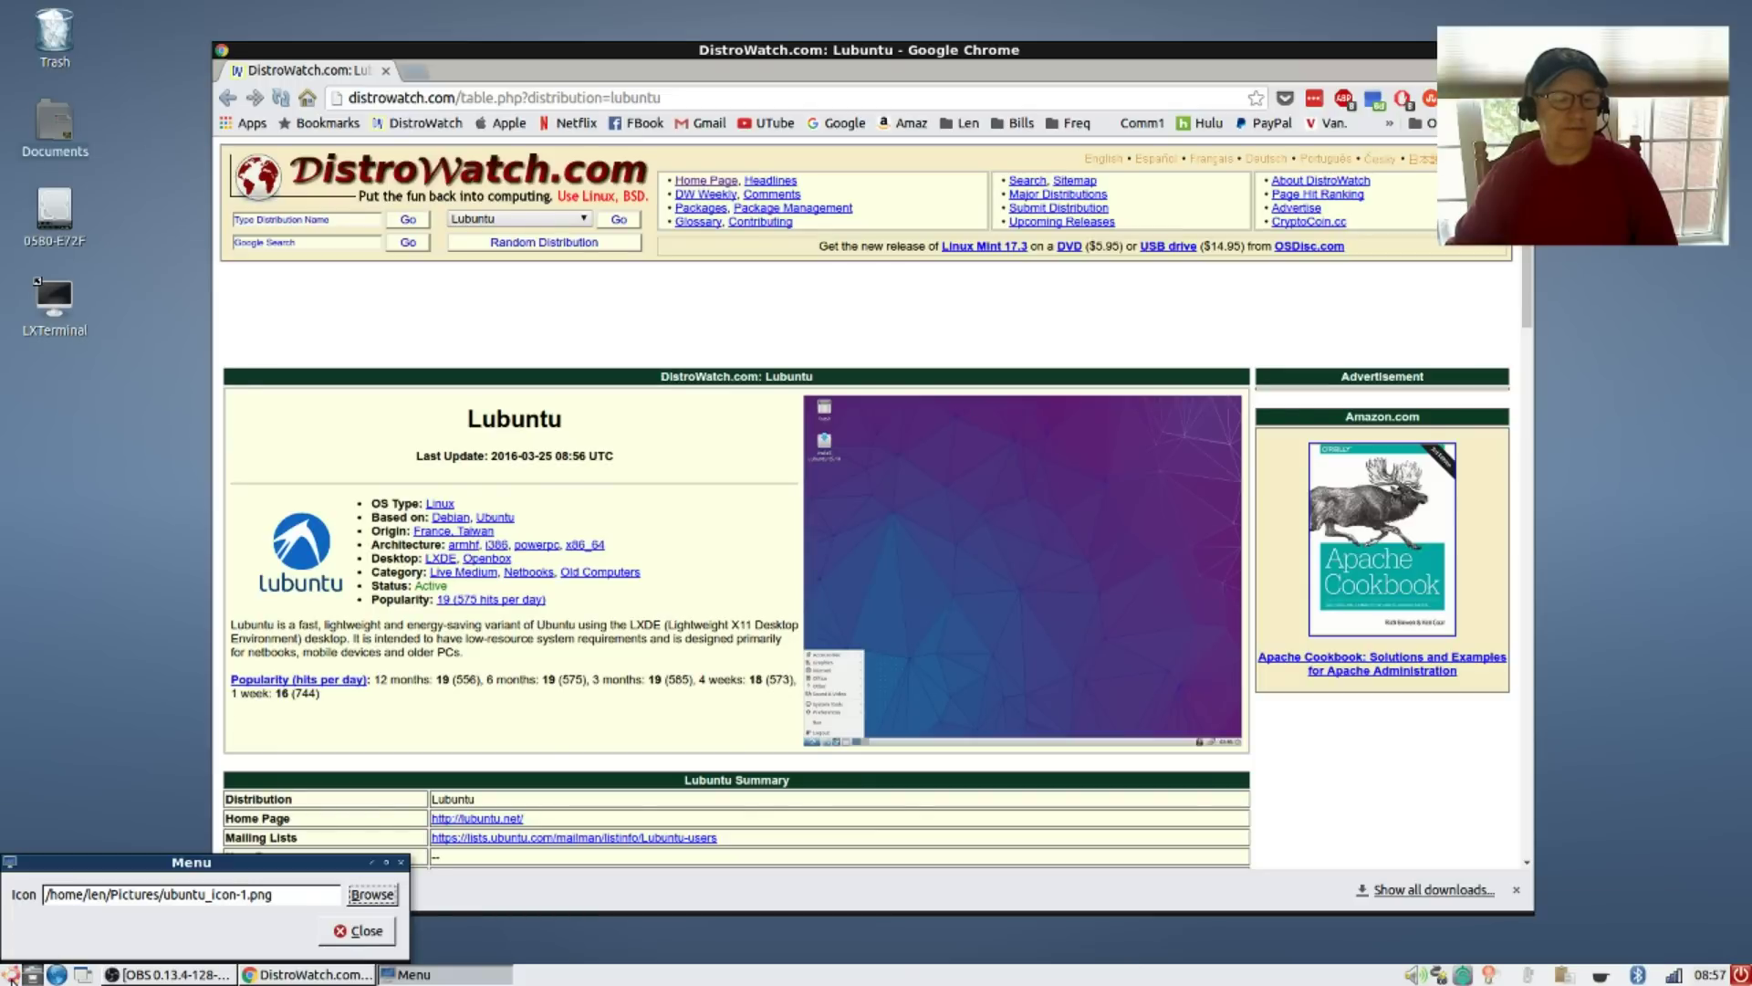
{"action": "left_click", "coordinate": [363, 931]}
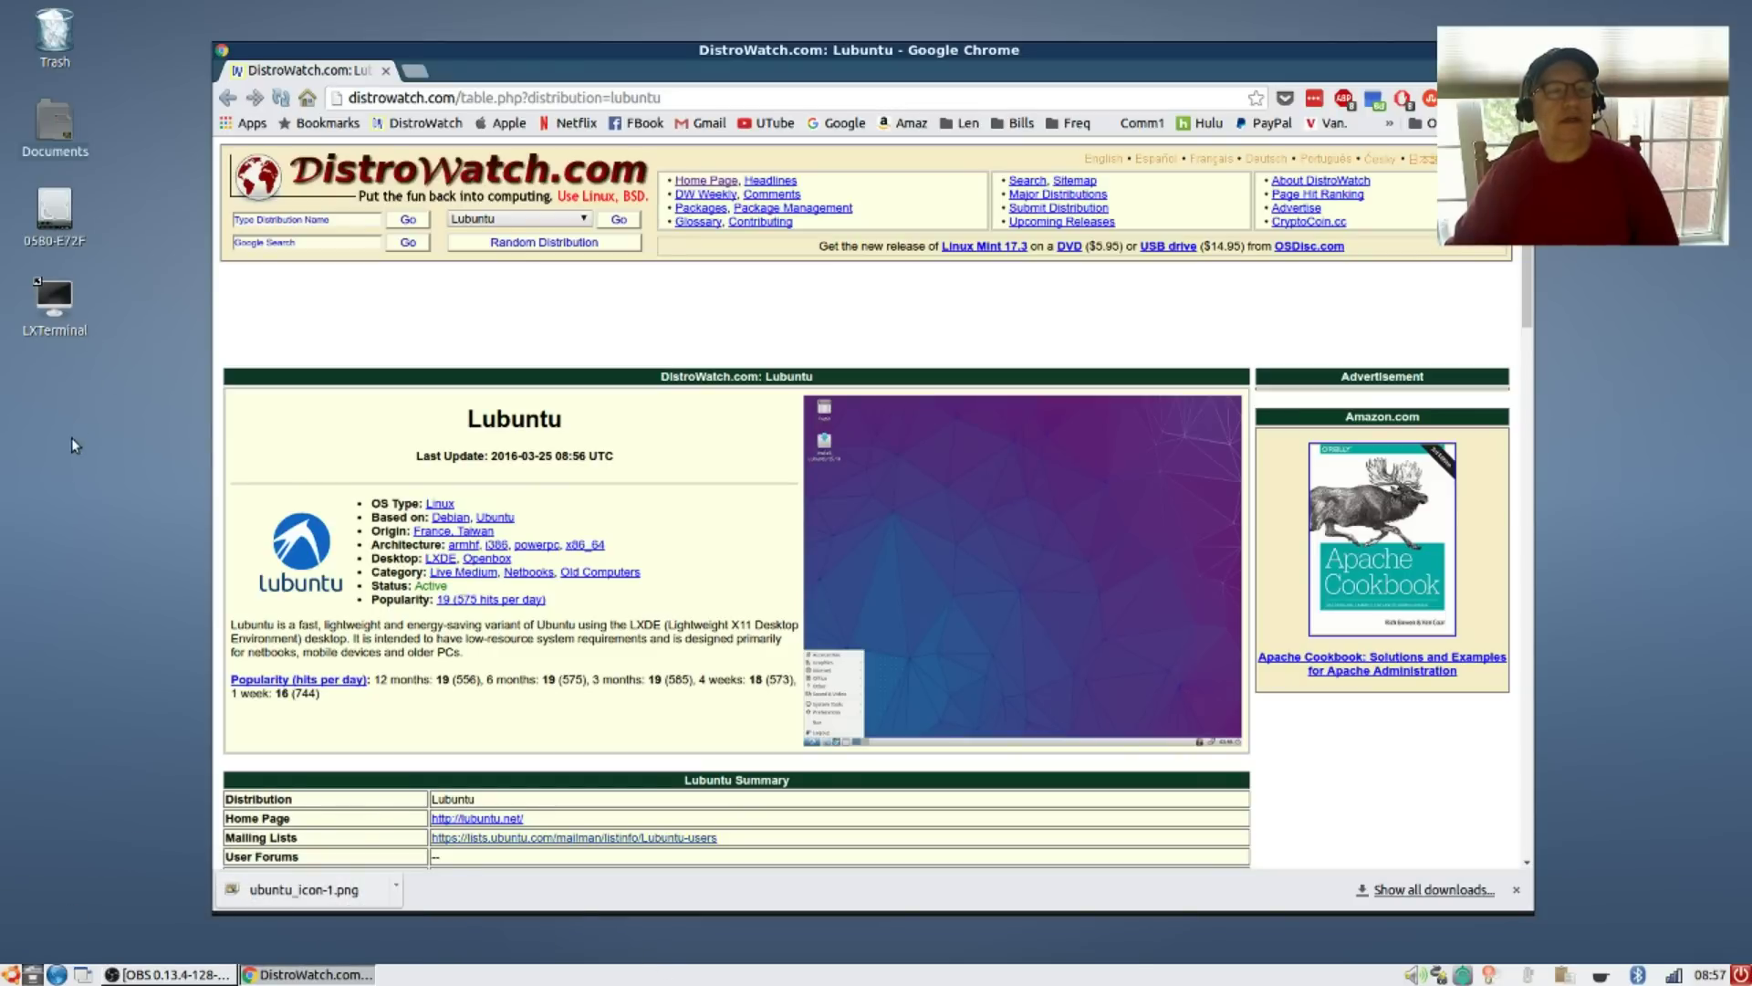
Open the applications menu and expand its Preferences submenu
{"action": "left_click", "coordinate": [10, 970]}
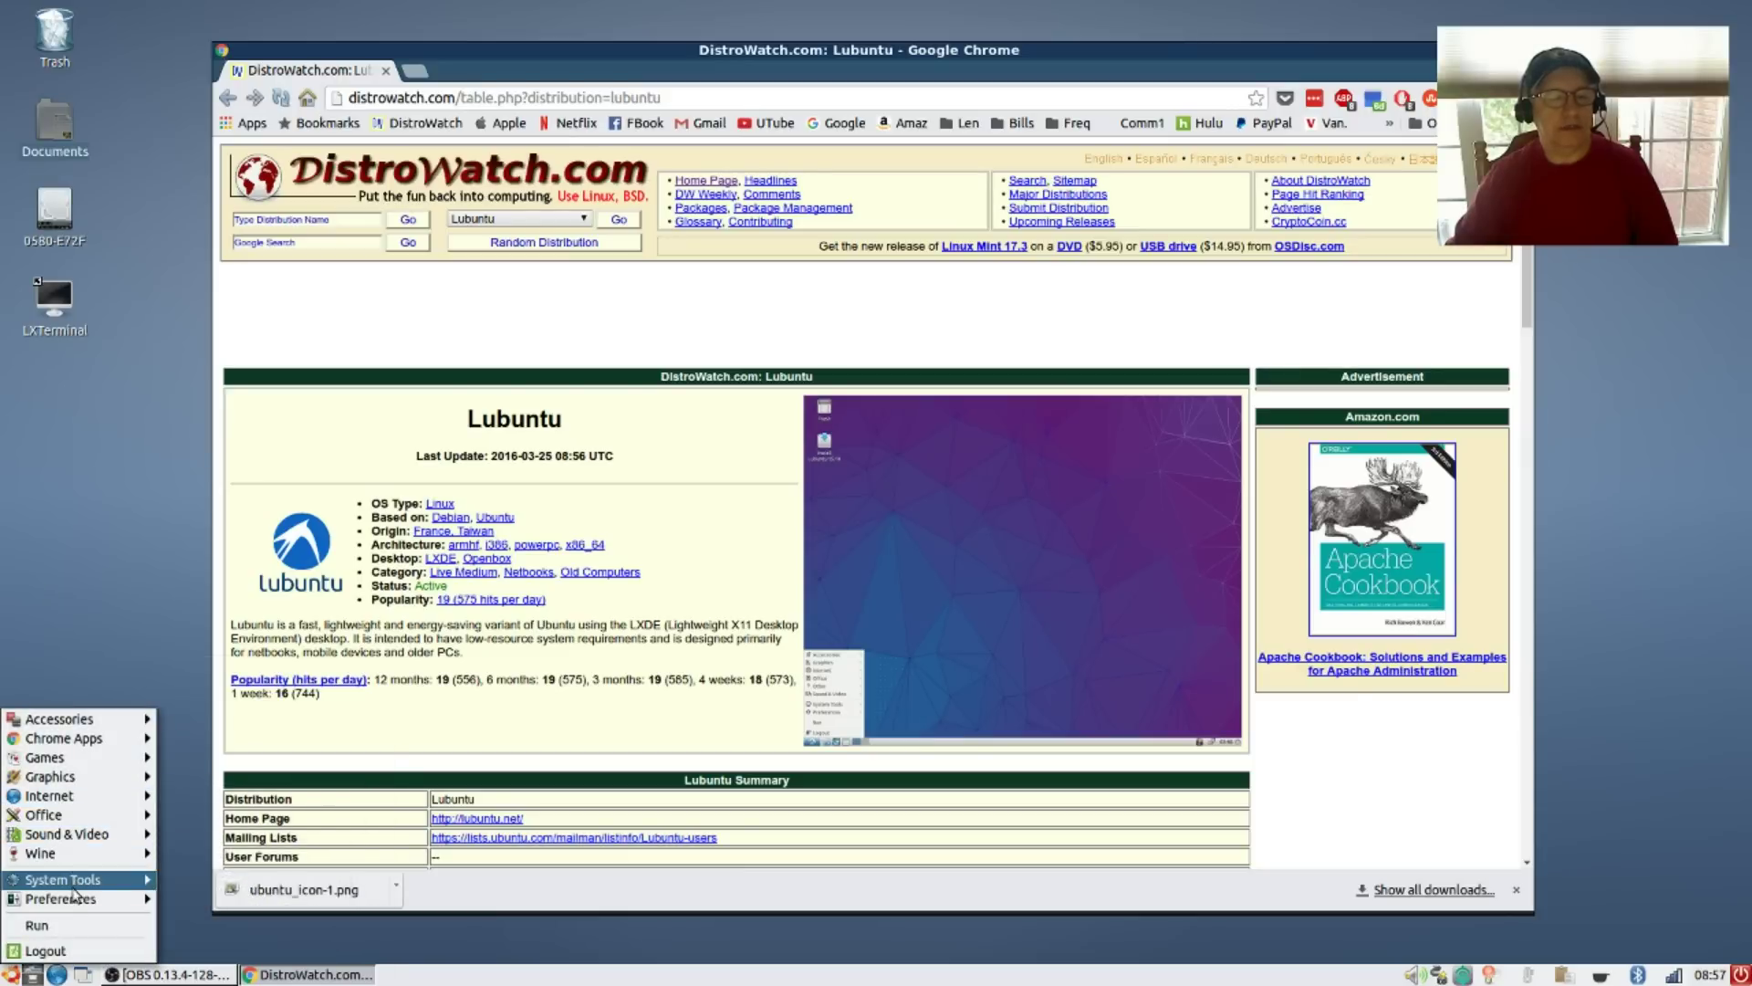
{"action": "mouse_move", "coordinate": [141, 898]}
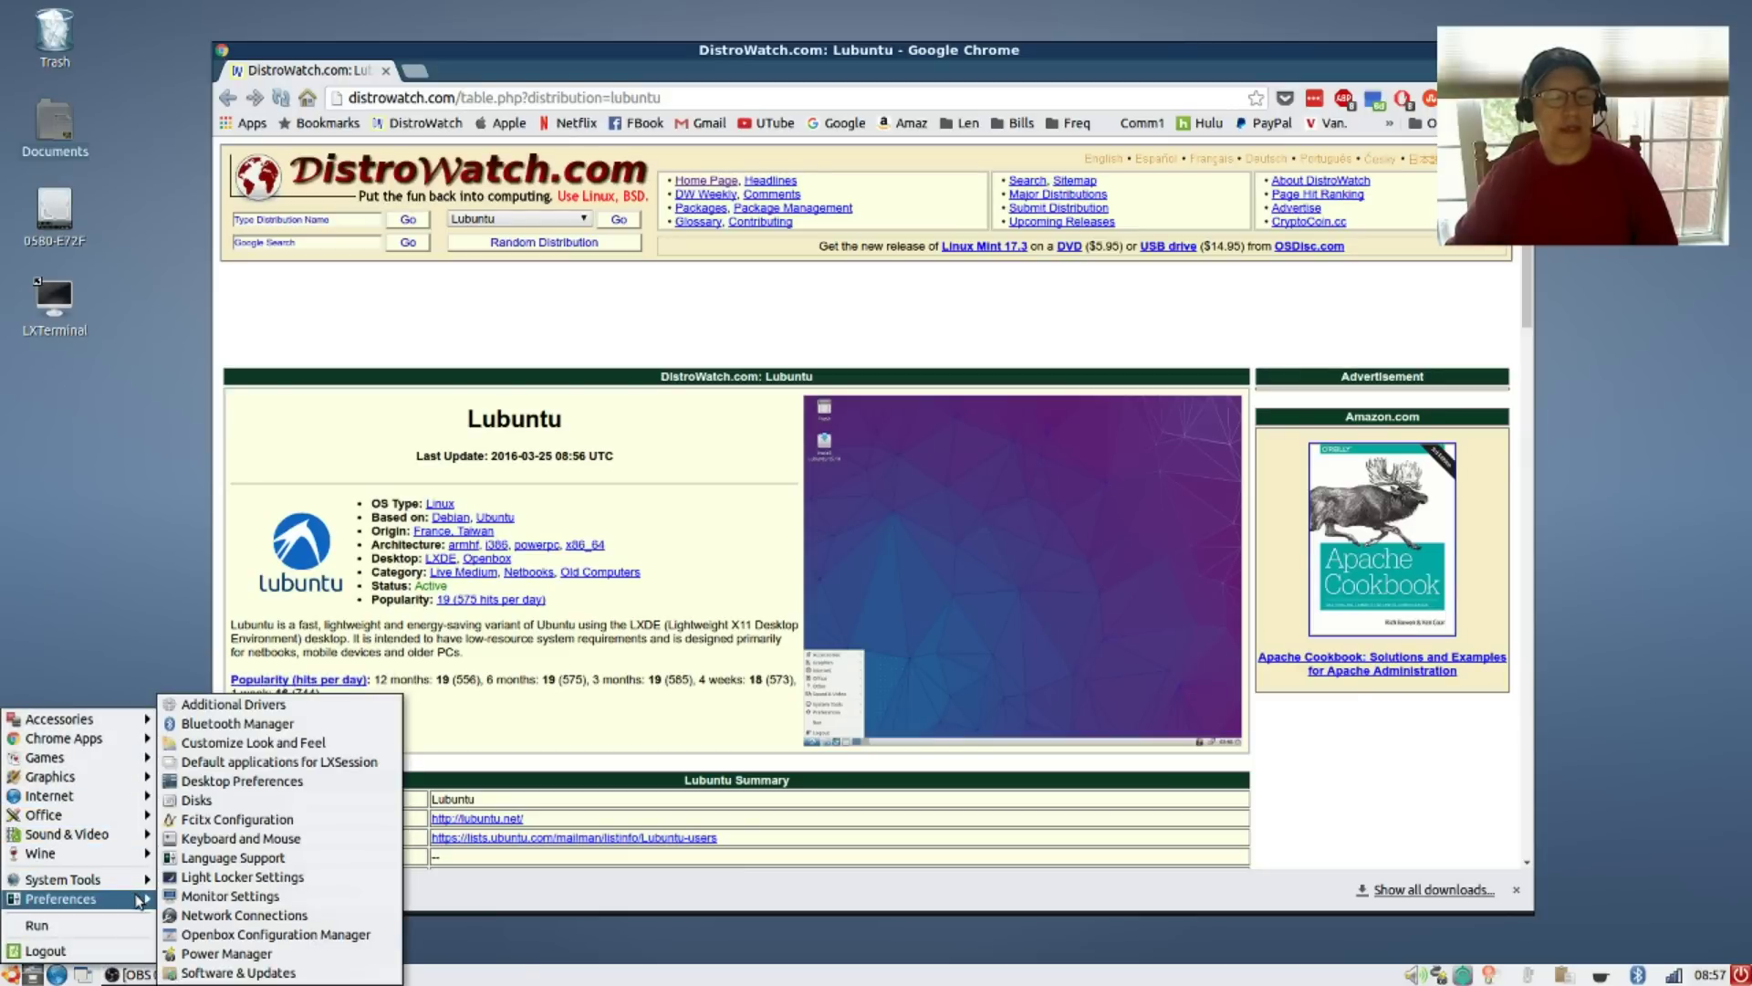
Launch Customize Look and Feel, centre it, minimize Chrome, and show the Icon Theme tab
{"action": "left_click", "coordinate": [239, 742]}
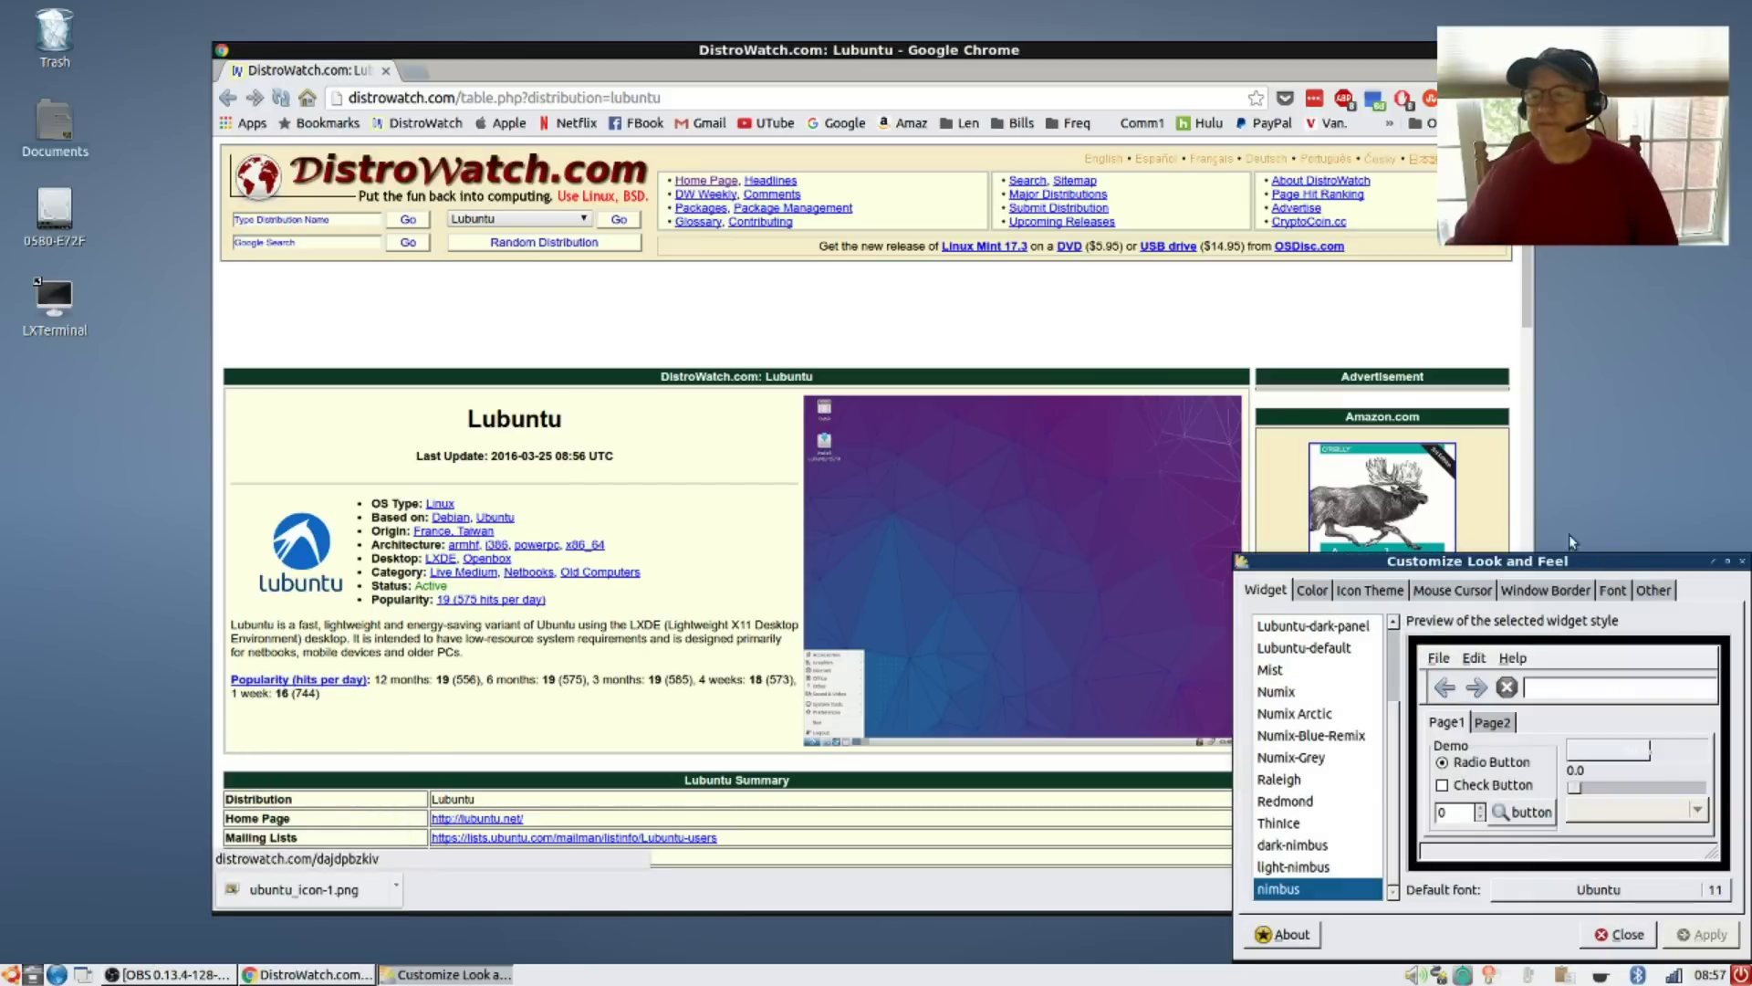
{"action": "left_click_drag", "start_coordinate": [1597, 568], "coordinate": [1033, 306]}
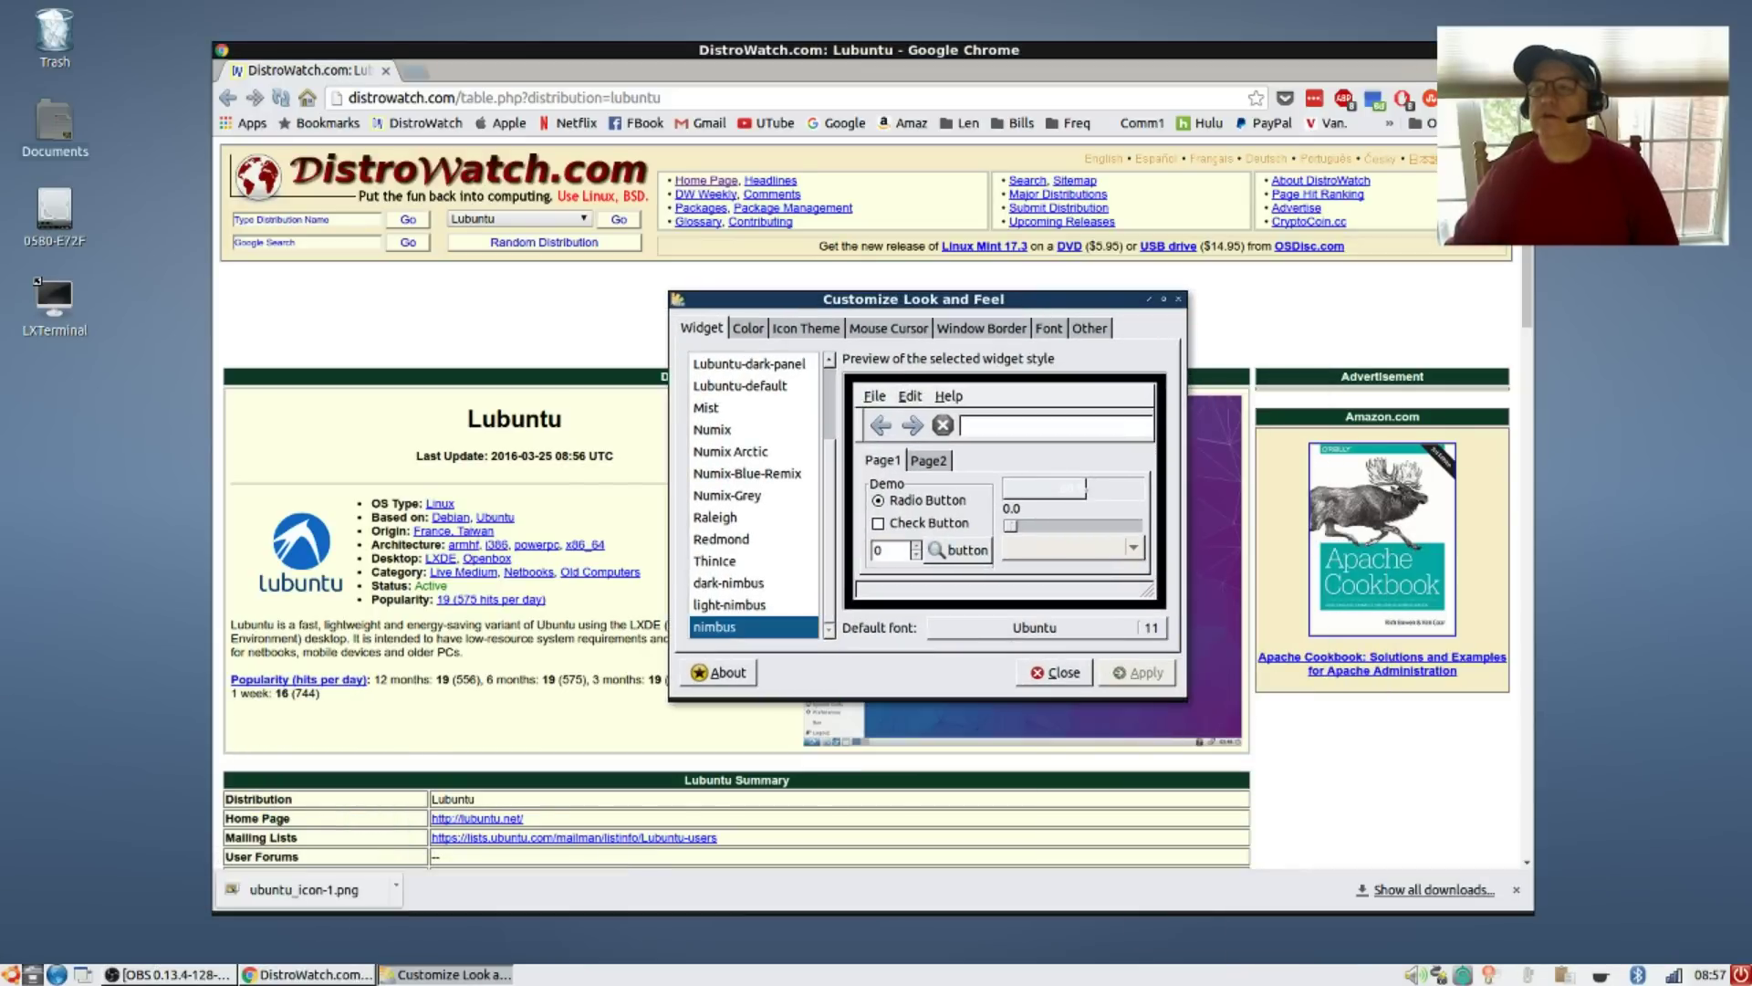
{"action": "left_click", "coordinate": [1487, 49]}
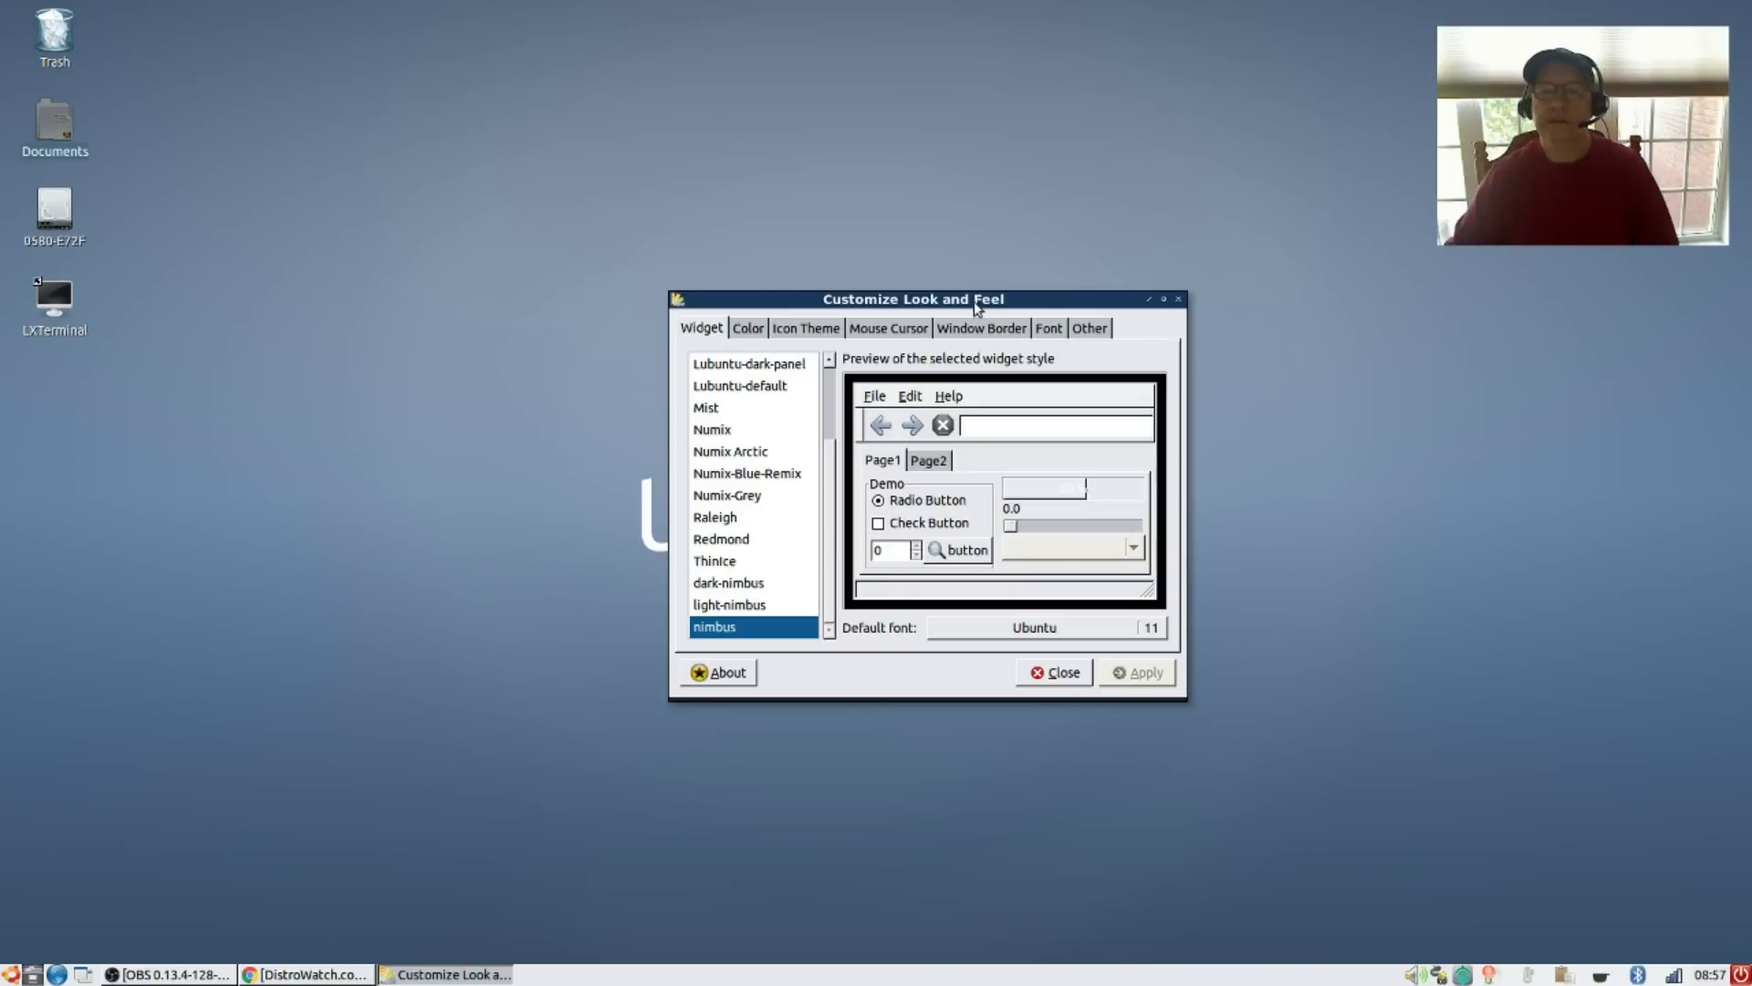
{"action": "left_click_drag", "start_coordinate": [971, 298], "coordinate": [913, 302]}
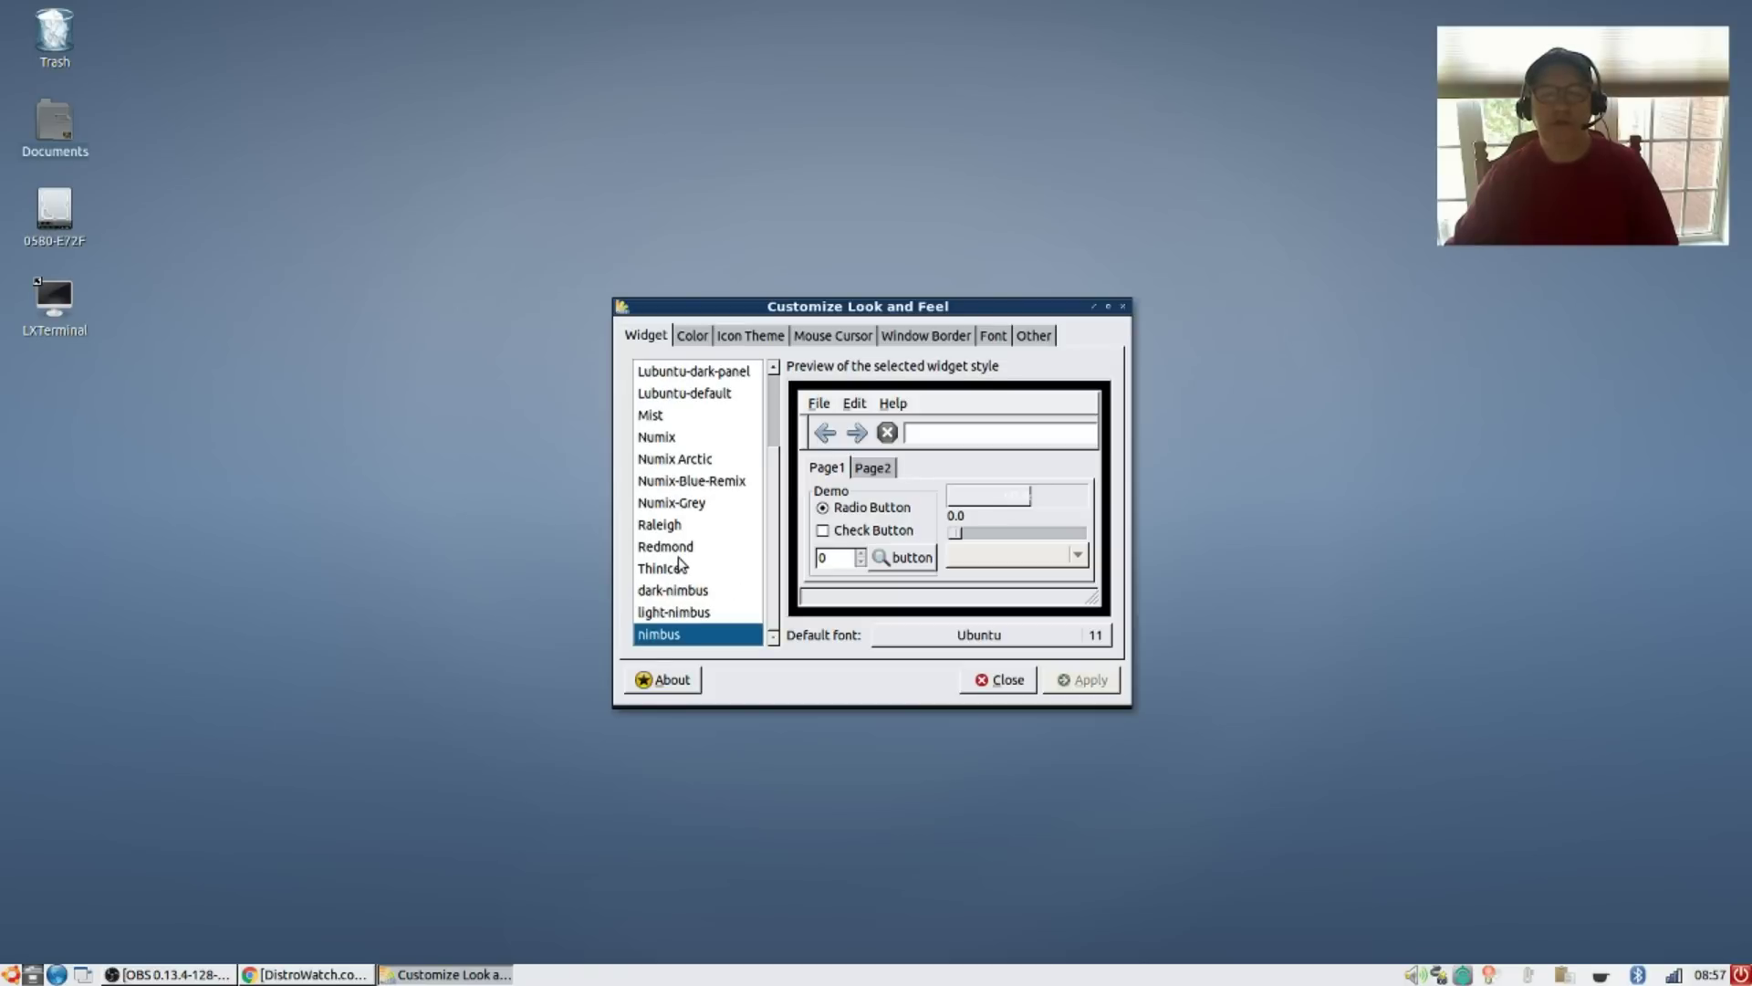
{"action": "scroll", "coordinate": [678, 563], "scroll_direction": "up", "scroll_amount": 3}
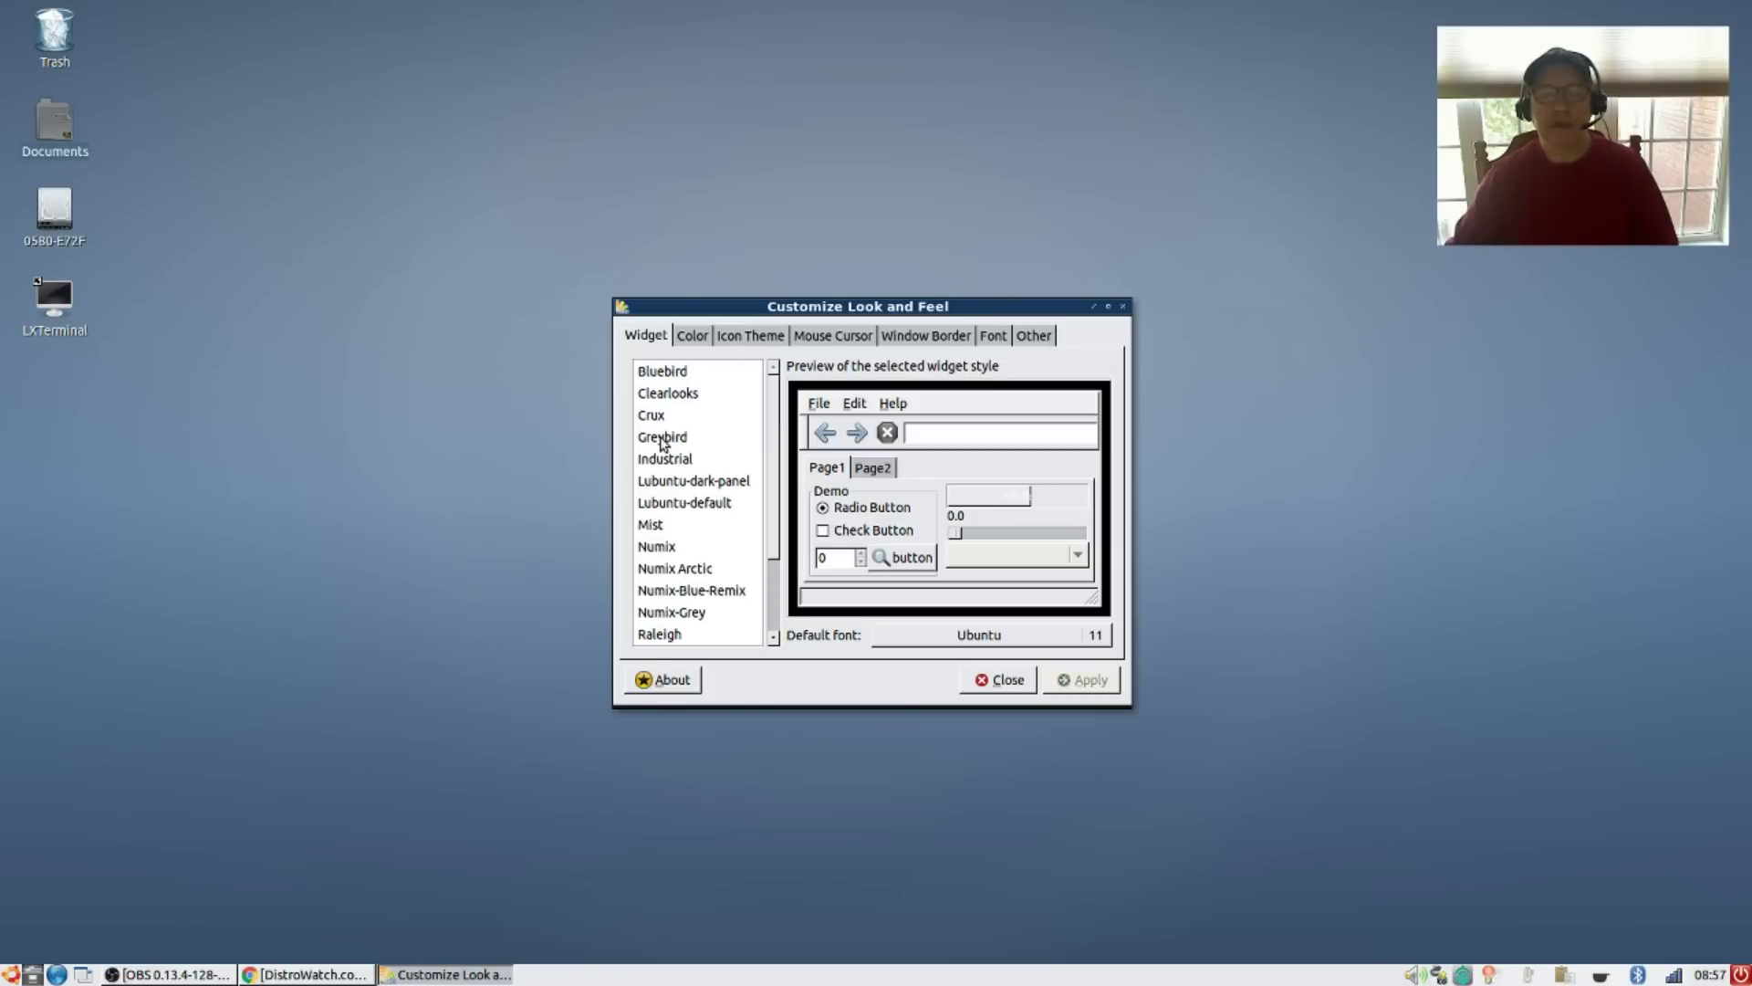
{"action": "scroll", "coordinate": [699, 593], "scroll_direction": "down", "scroll_amount": 3}
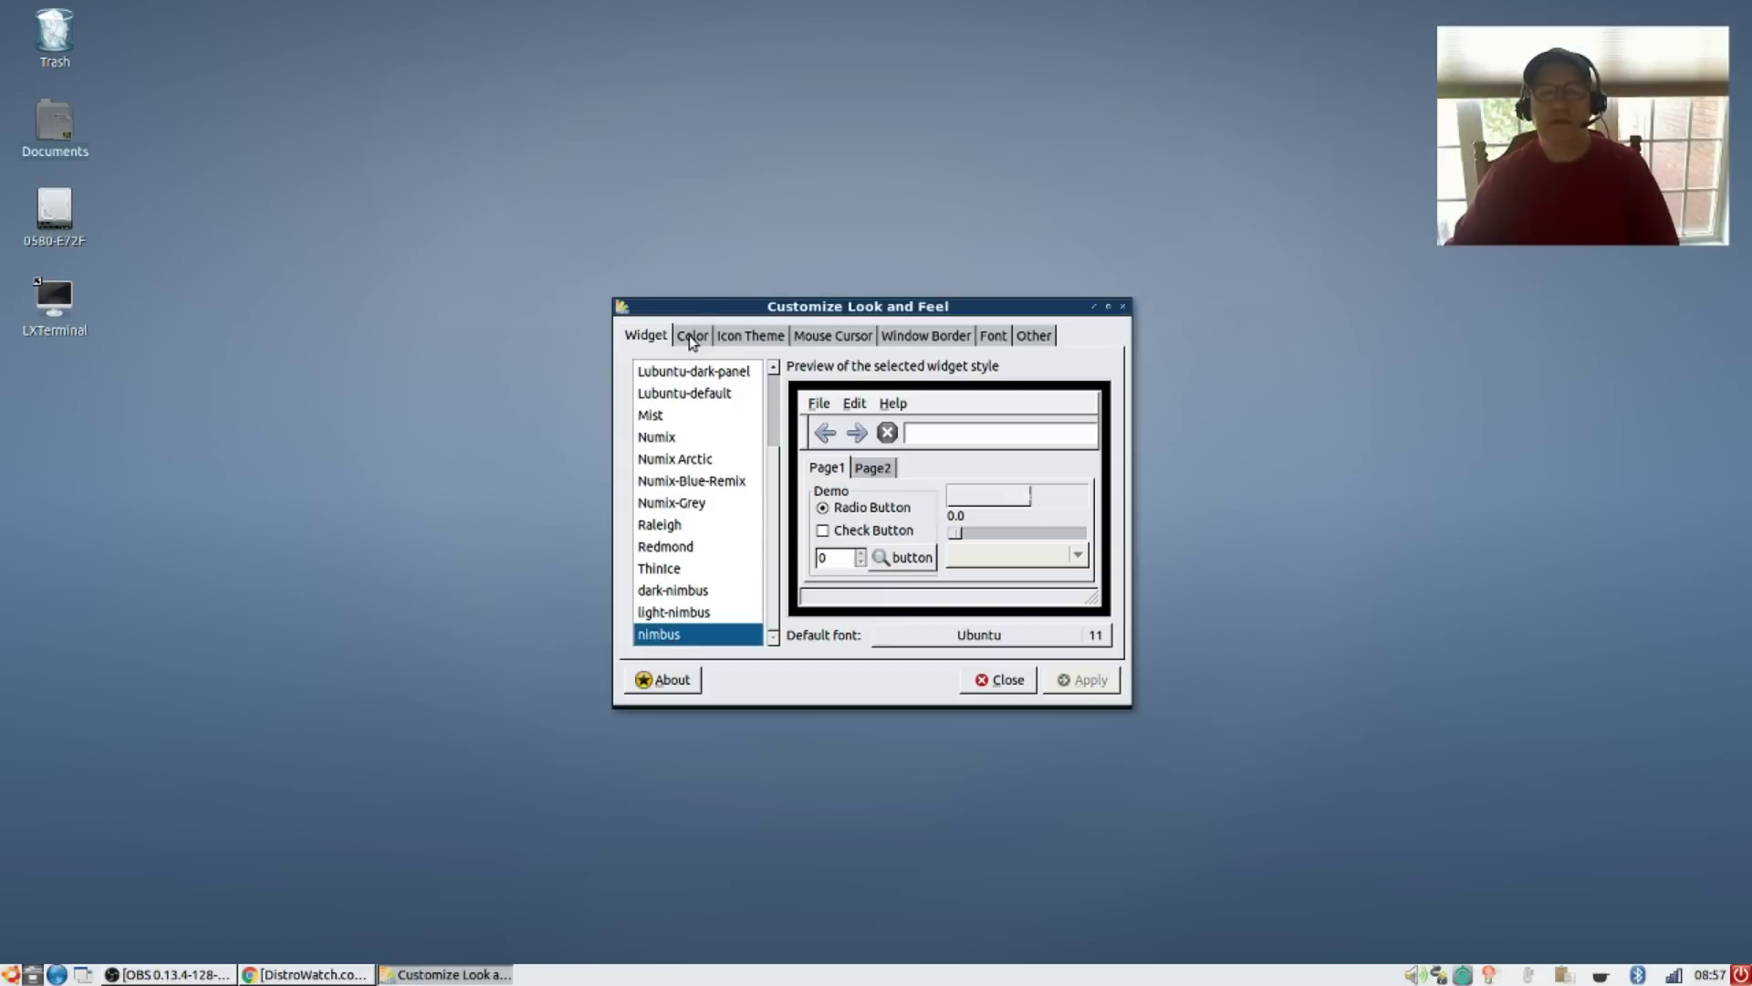
{"action": "left_click", "coordinate": [748, 340]}
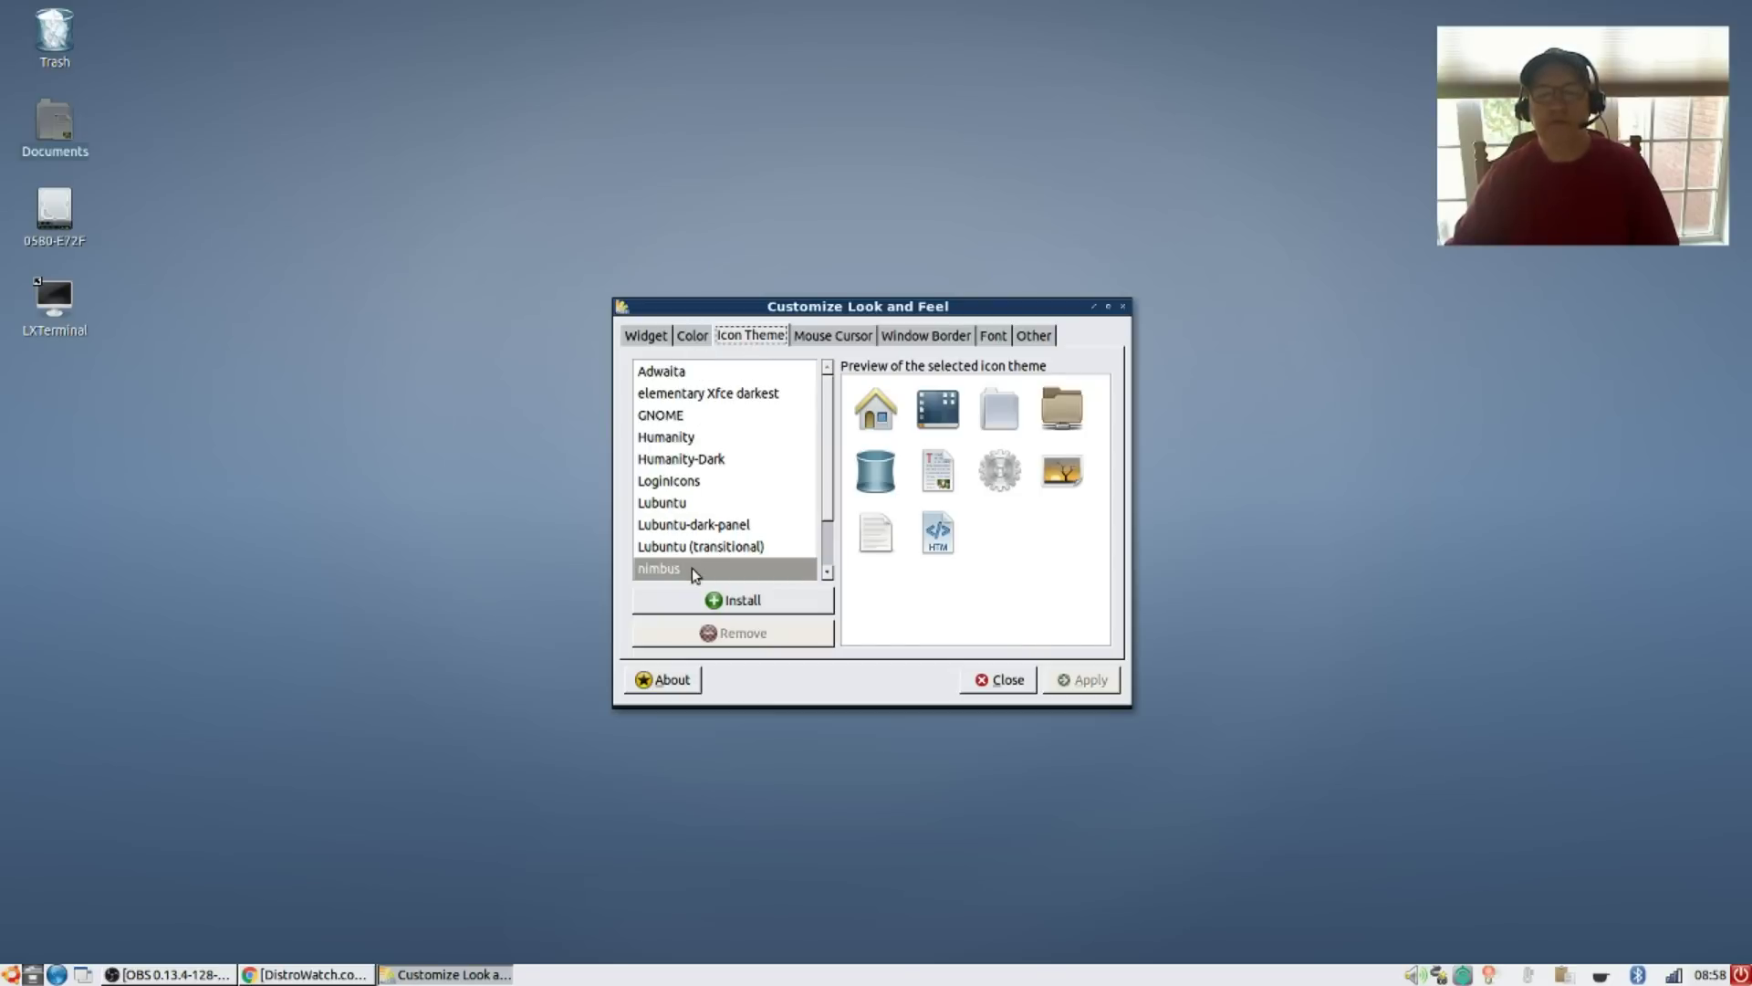
Keep nimbus icons, then select Nightmare-02 on the Window Border tab and browse the themes
{"action": "left_click", "coordinate": [733, 566]}
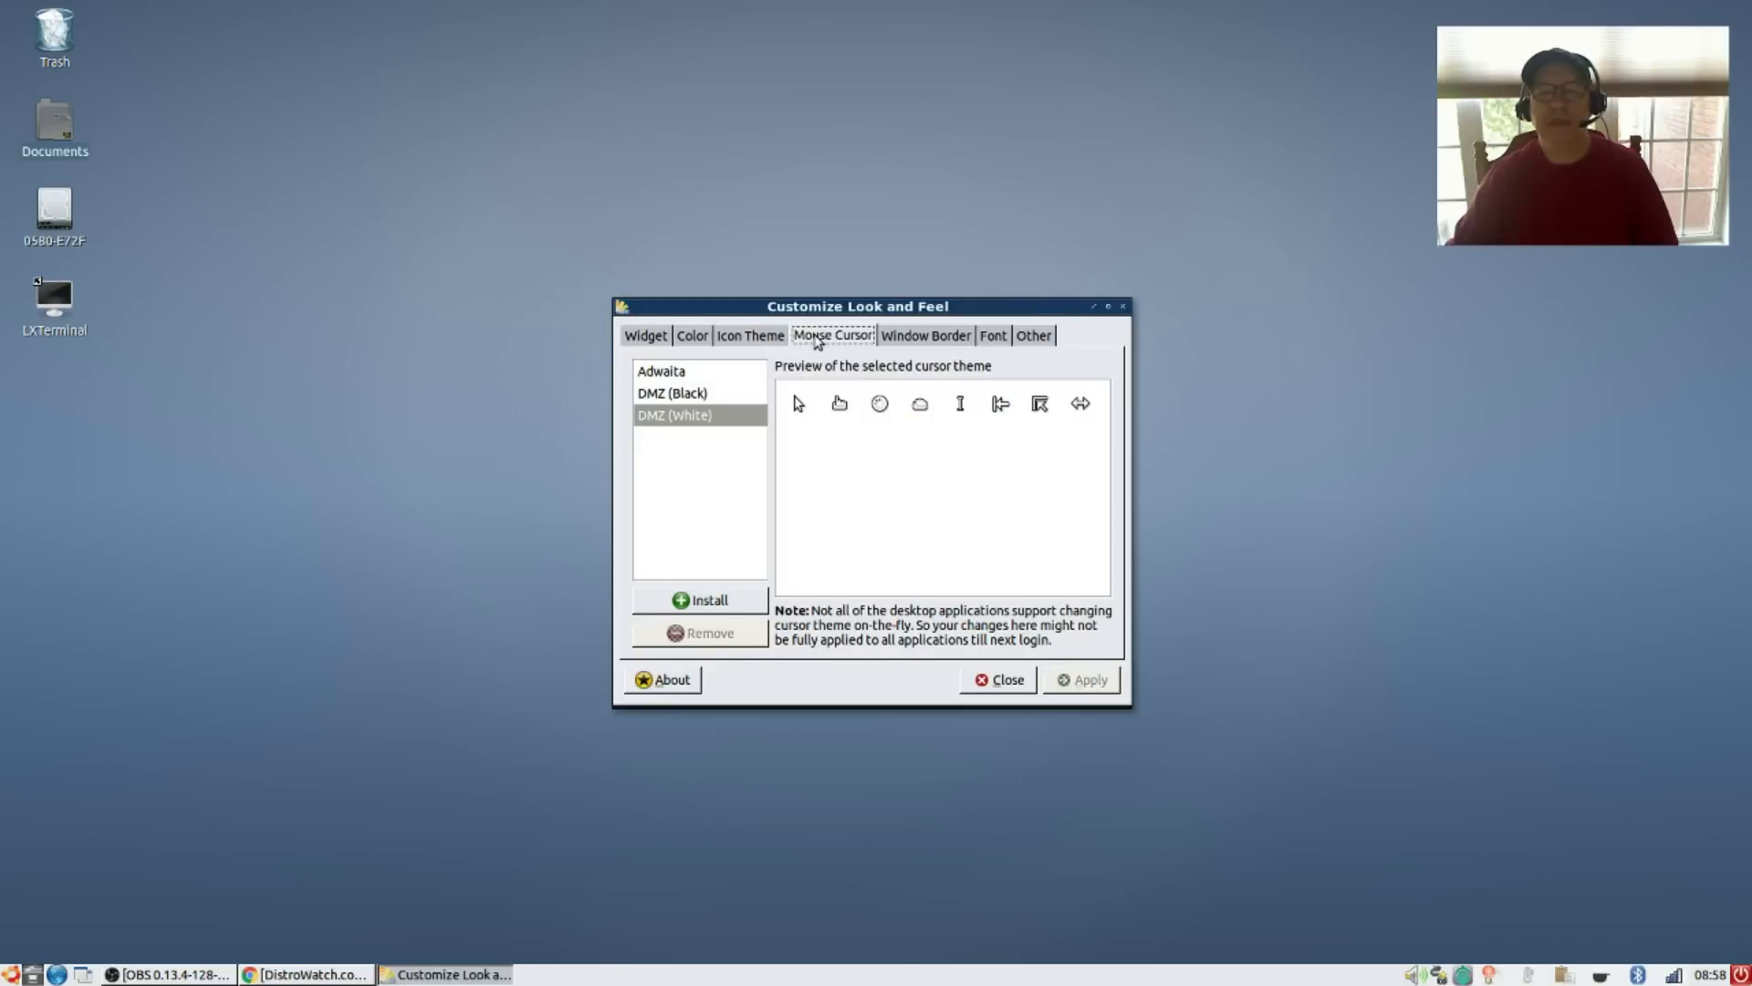
{"action": "left_click", "coordinate": [923, 334]}
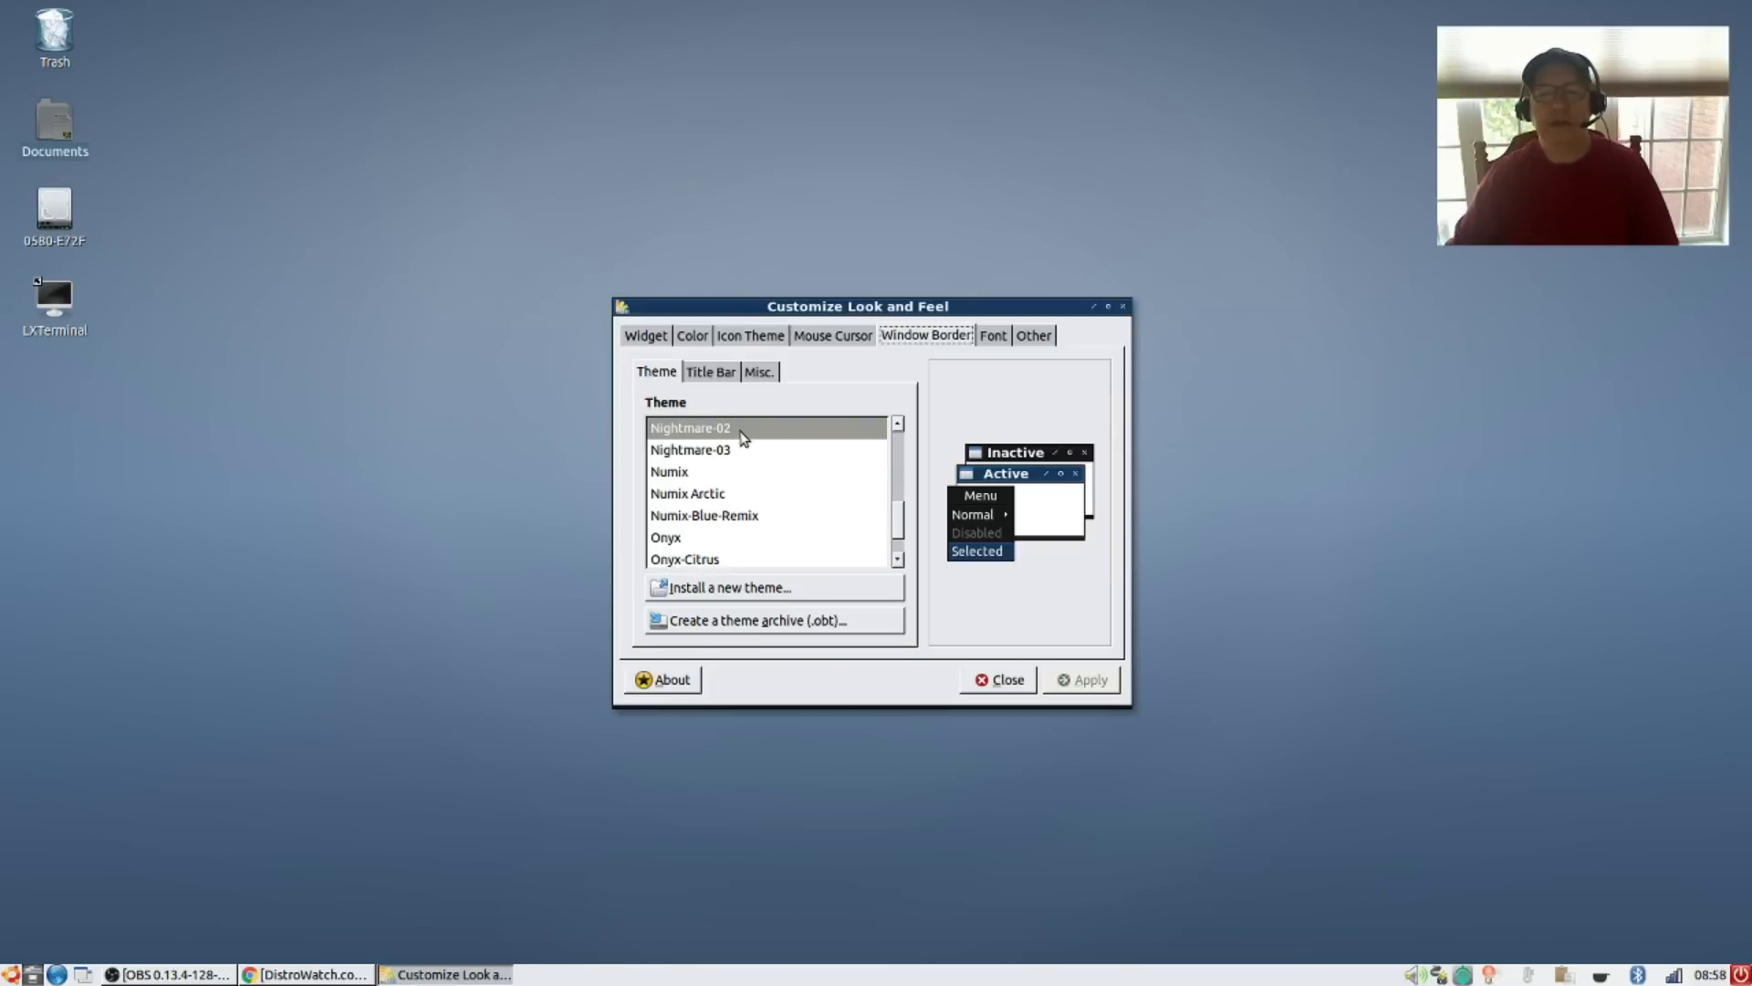
{"action": "left_click", "coordinate": [761, 429]}
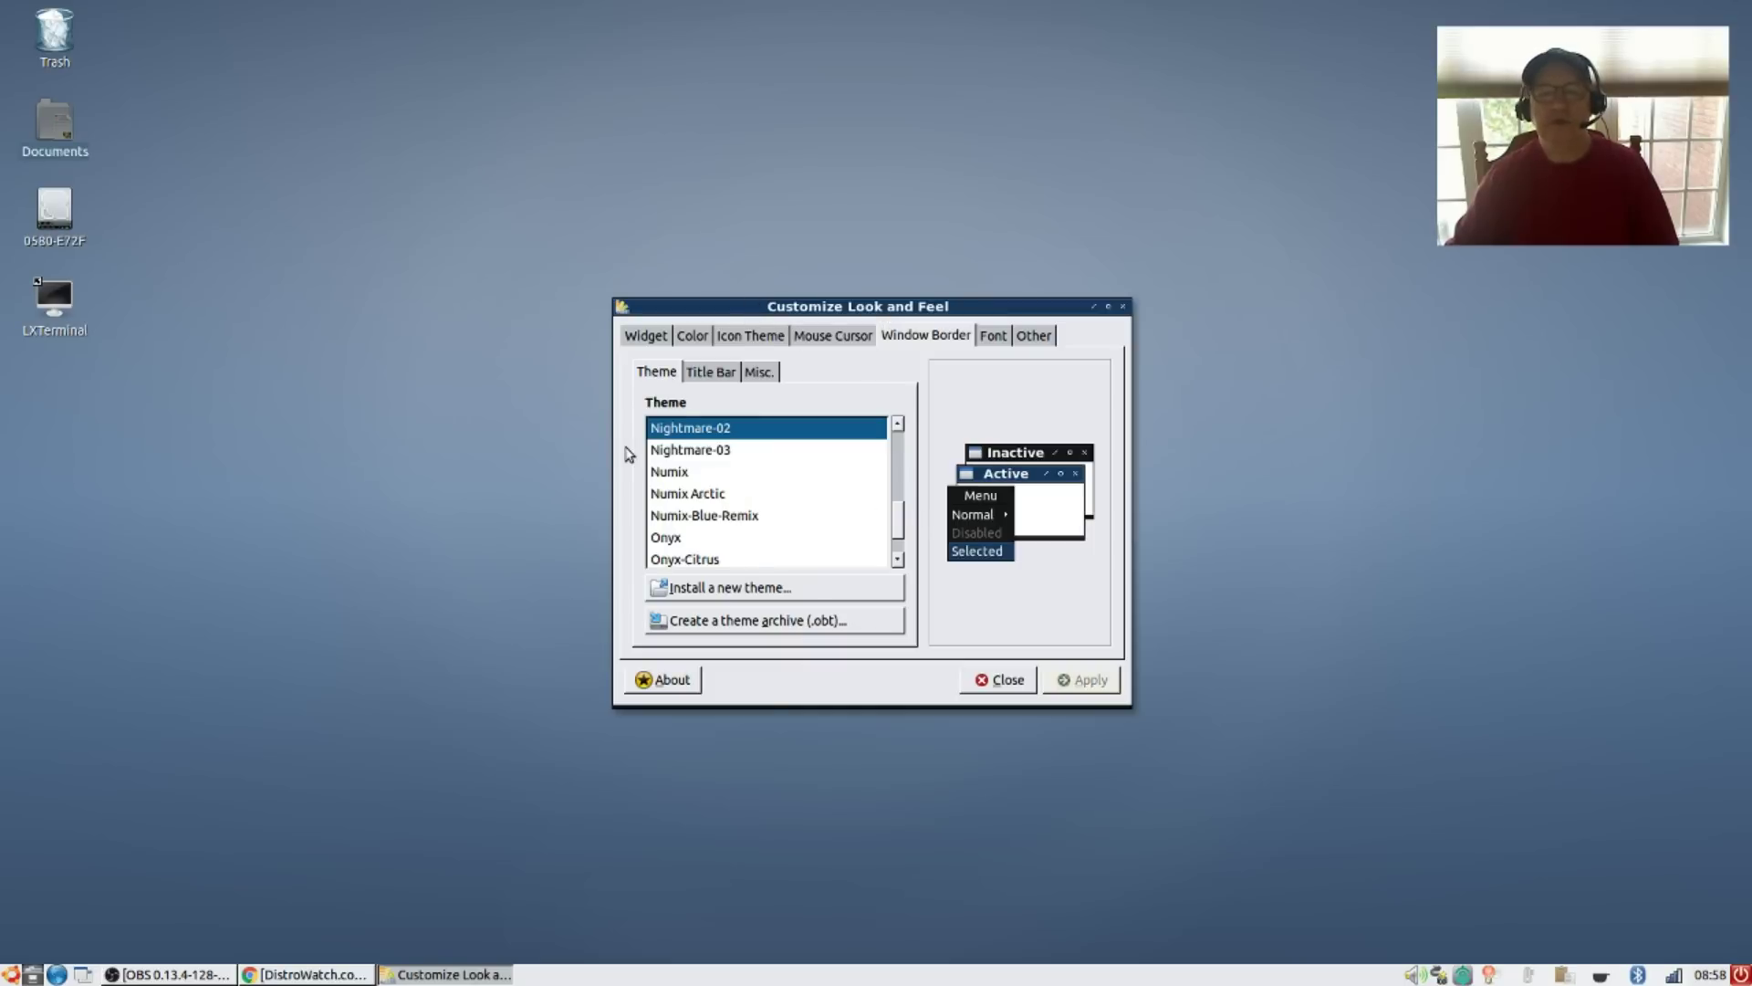
{"action": "scroll", "coordinate": [748, 535], "scroll_direction": "down", "scroll_amount": 1}
{"action": "scroll", "coordinate": [748, 535], "scroll_direction": "up", "scroll_amount": 5}
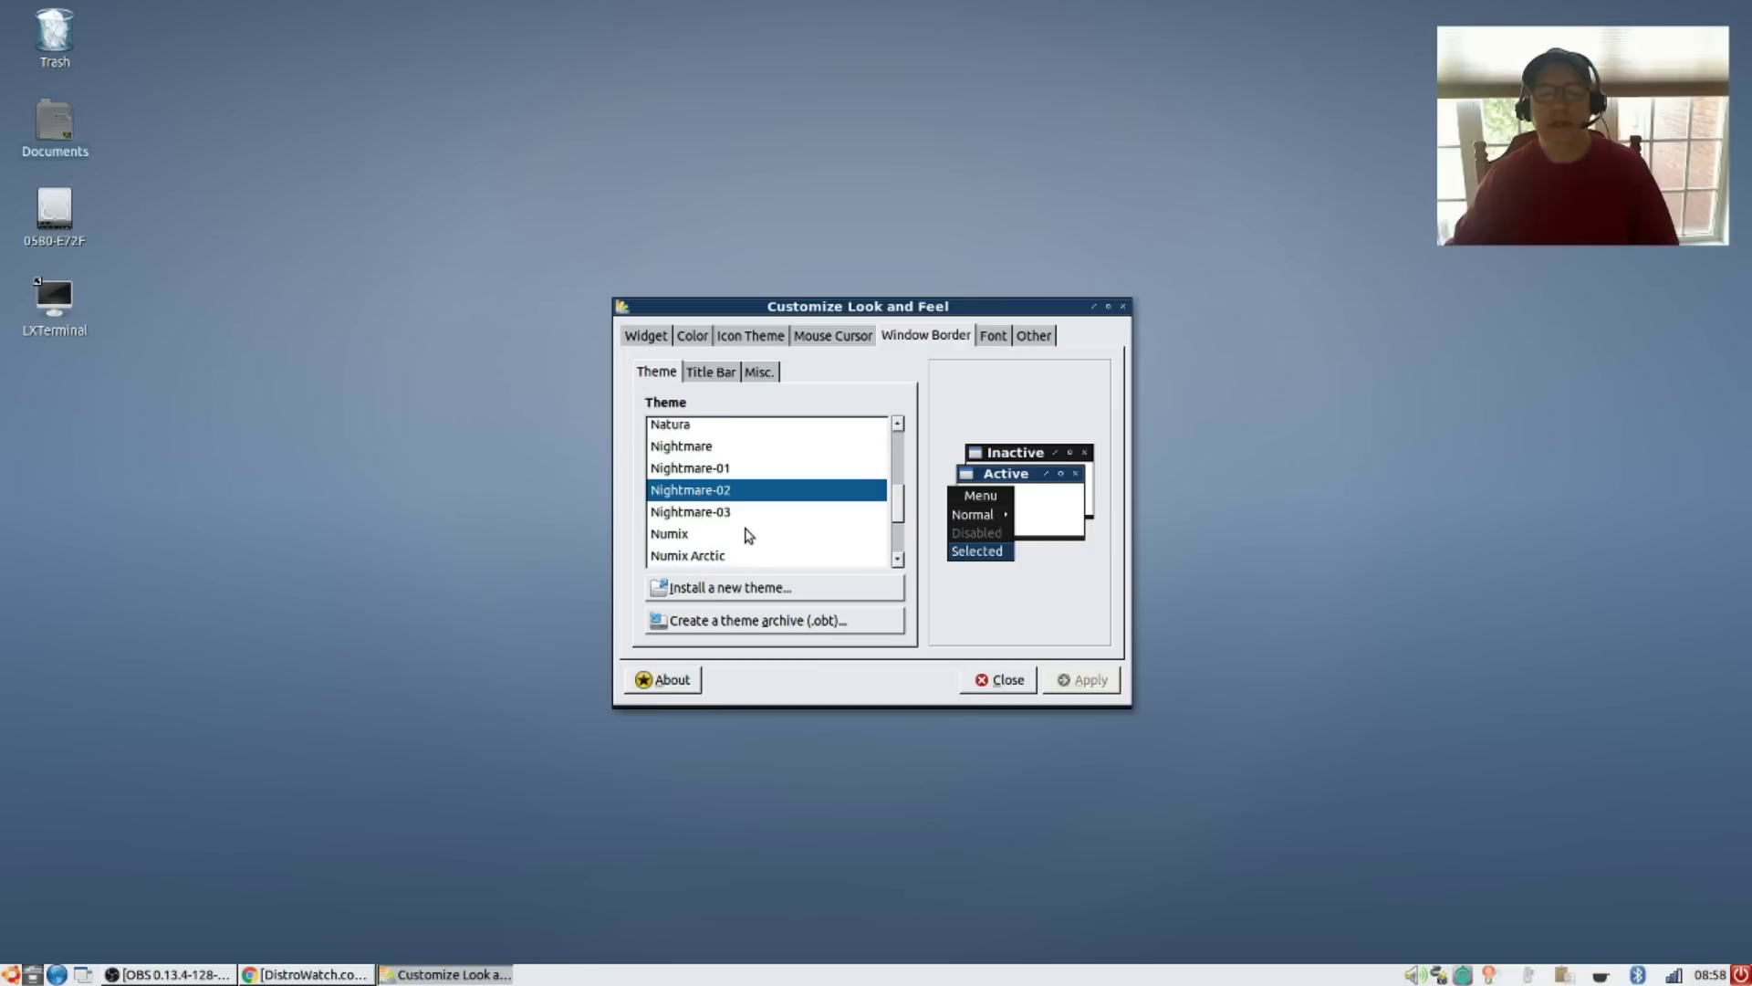
{"action": "scroll", "coordinate": [748, 531], "scroll_direction": "down", "scroll_amount": 3}
{"action": "scroll", "coordinate": [756, 532], "scroll_direction": "down", "scroll_amount": 1}
{"action": "scroll", "coordinate": [825, 529], "scroll_direction": "up", "scroll_amount": 6}
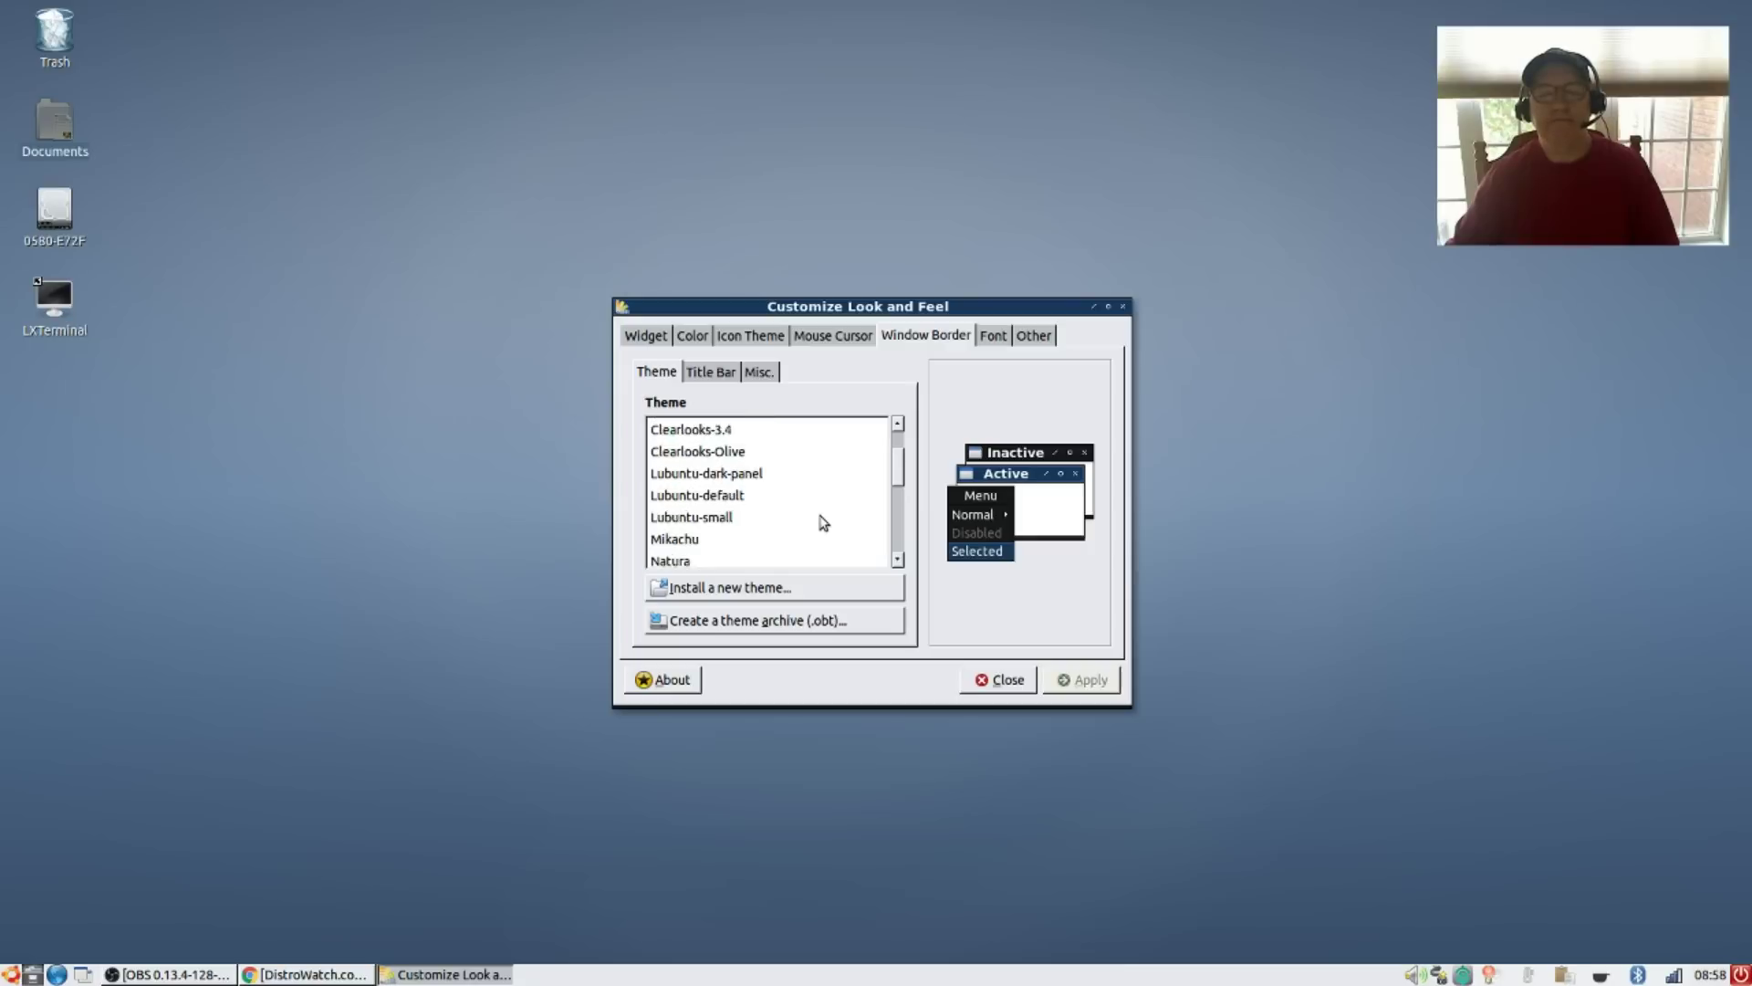
{"action": "scroll", "coordinate": [822, 522], "scroll_direction": "down", "scroll_amount": 6}
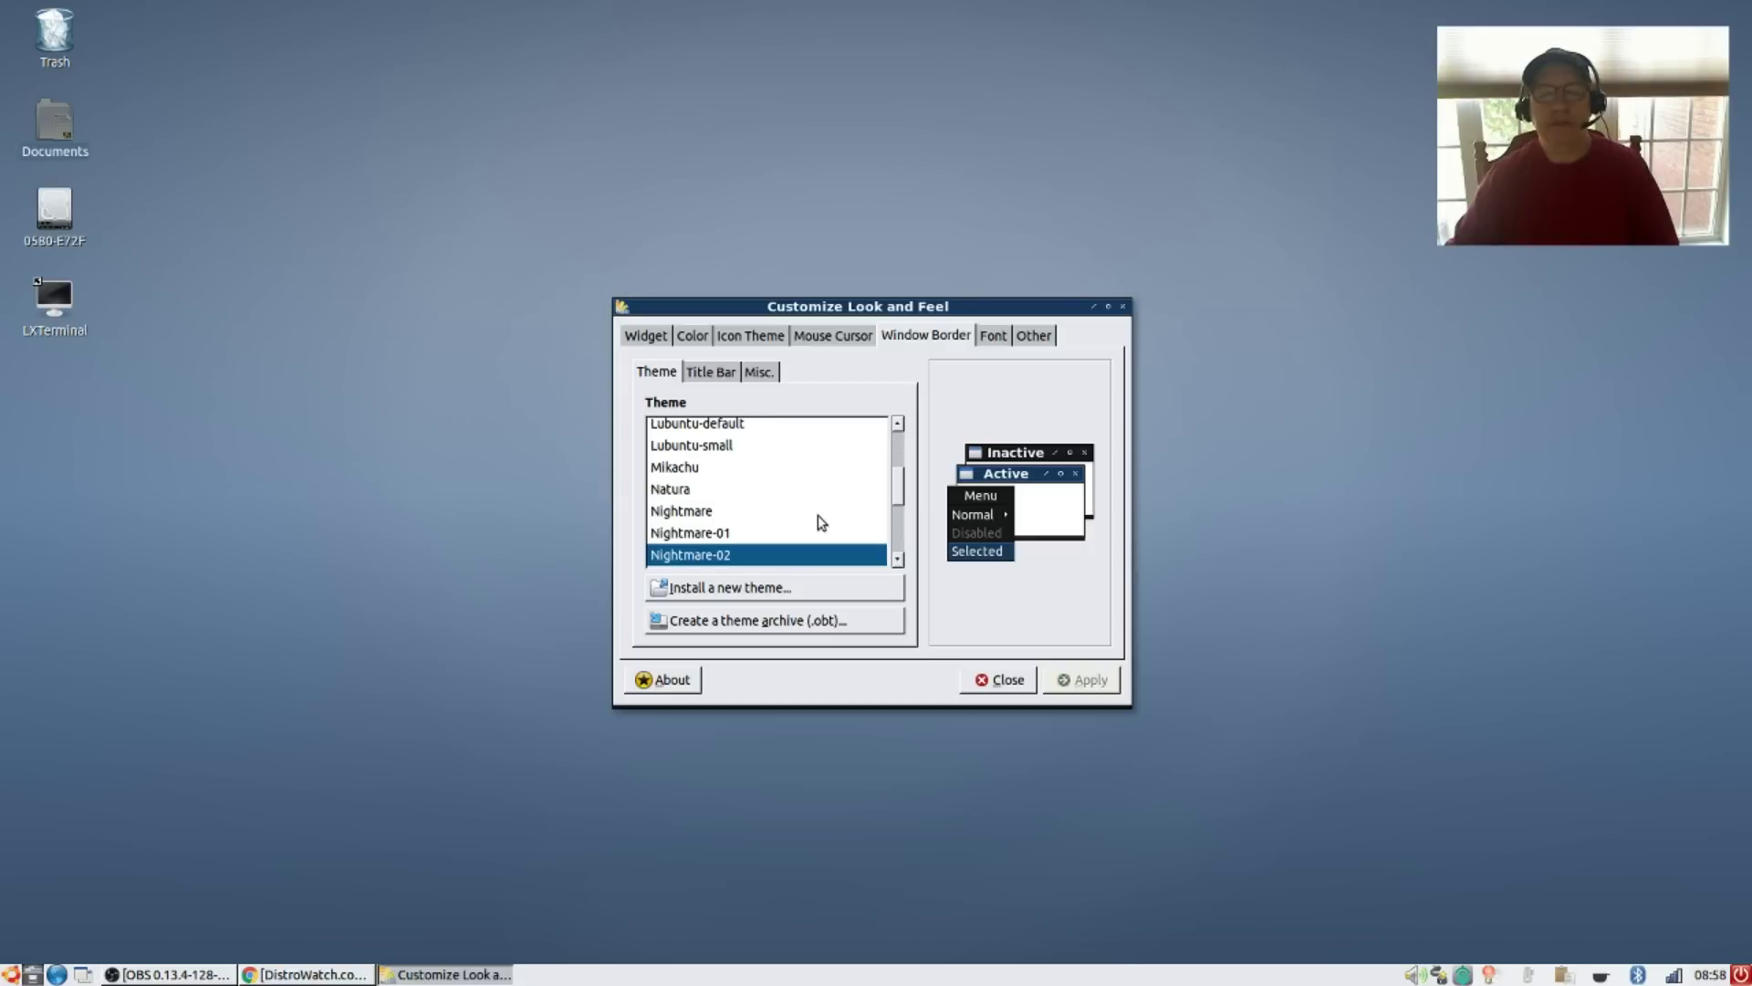
{"action": "scroll", "coordinate": [819, 521], "scroll_direction": "down", "scroll_amount": 2}
{"action": "scroll", "coordinate": [805, 513], "scroll_direction": "down", "scroll_amount": 1}
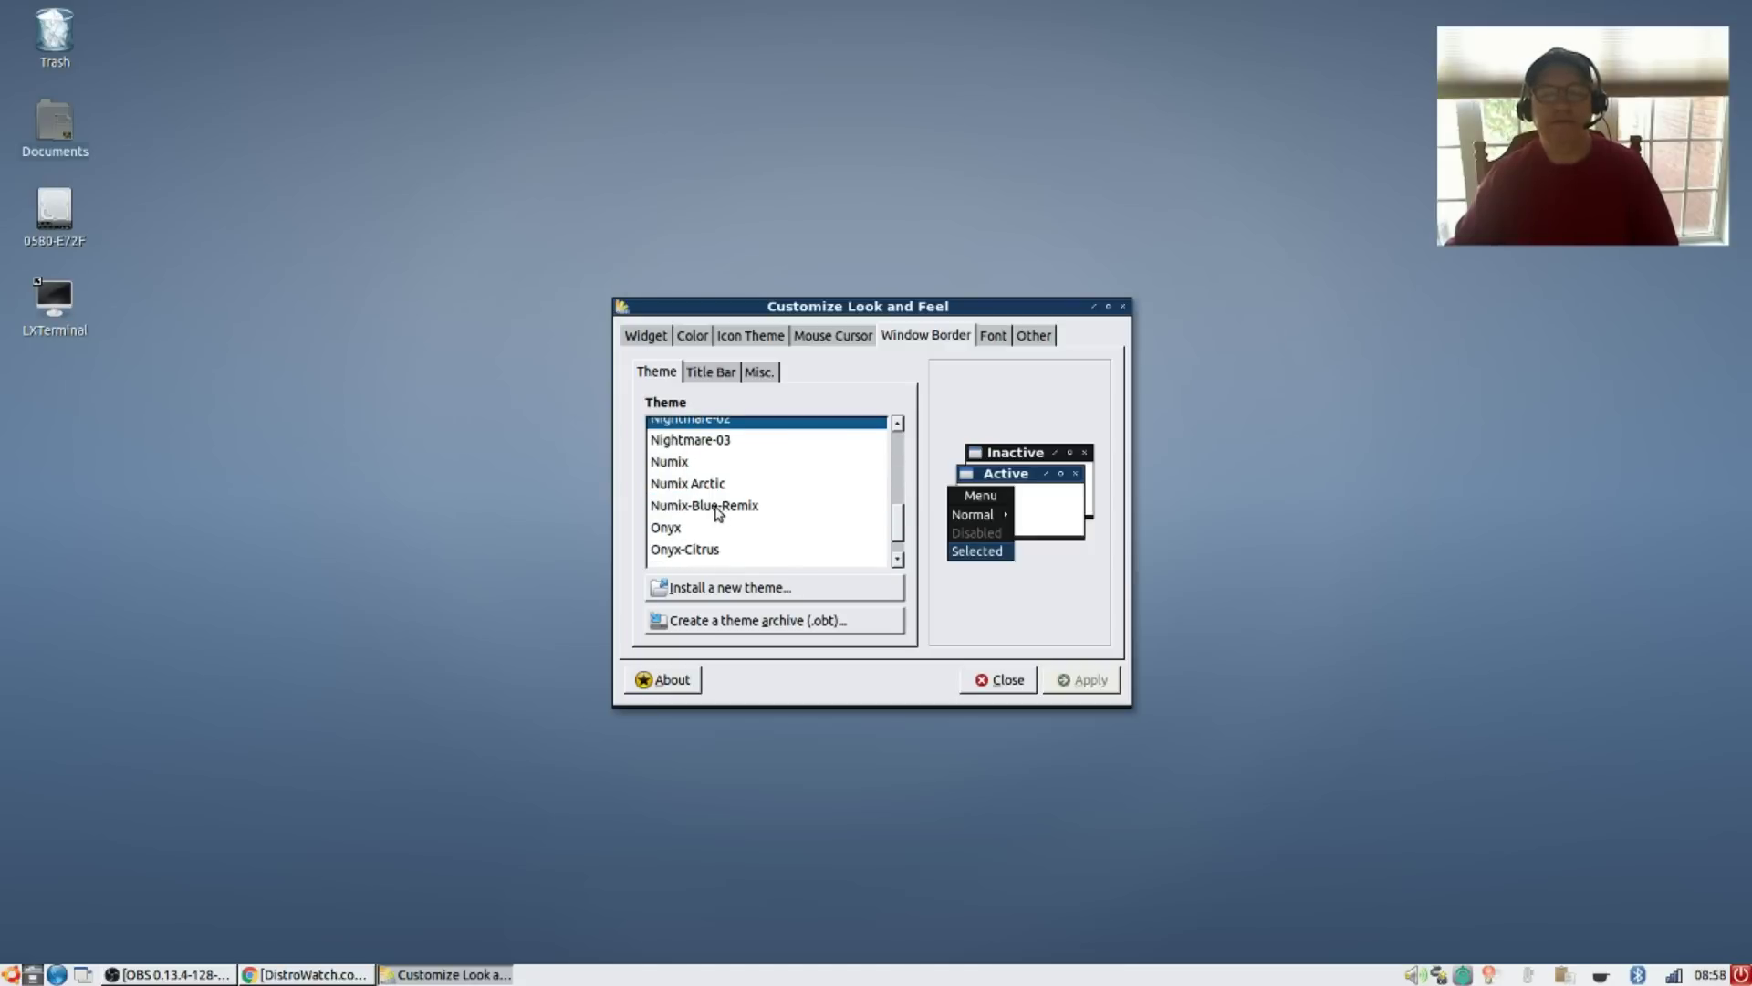
{"action": "scroll", "coordinate": [765, 508], "scroll_direction": "down", "scroll_amount": 1}
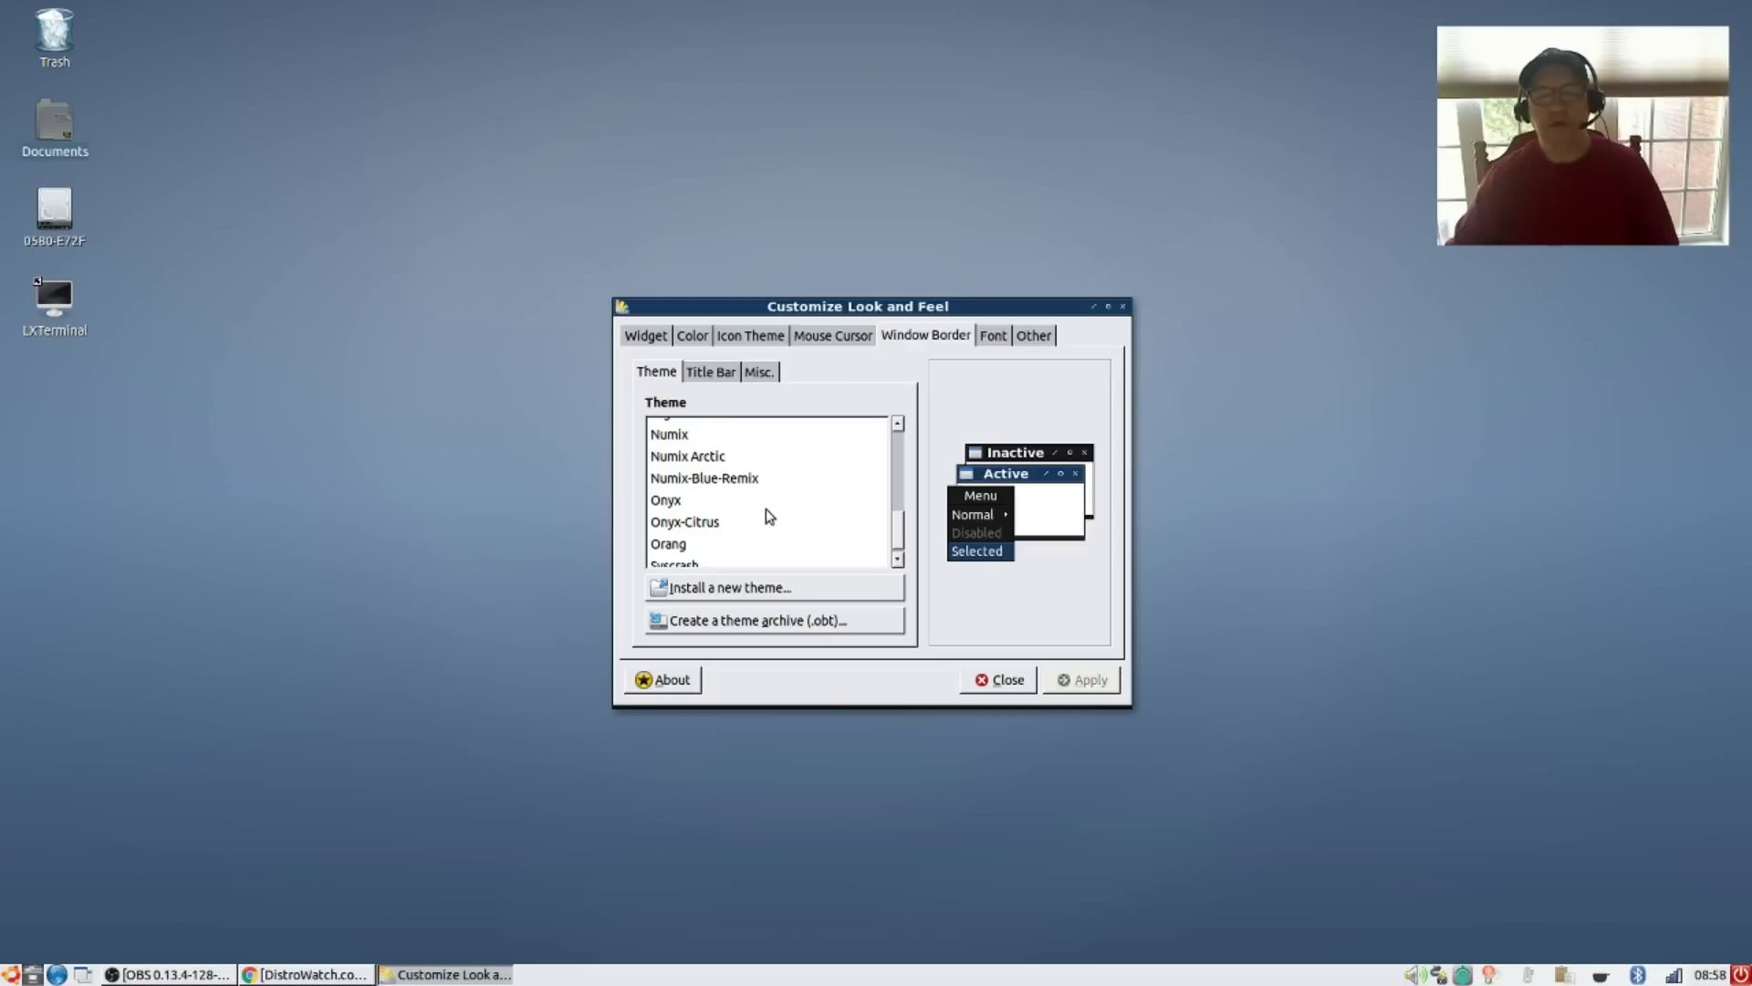
{"action": "scroll", "coordinate": [762, 511], "scroll_direction": "up", "scroll_amount": 2}
{"action": "scroll", "coordinate": [757, 529], "scroll_direction": "up", "scroll_amount": 1}
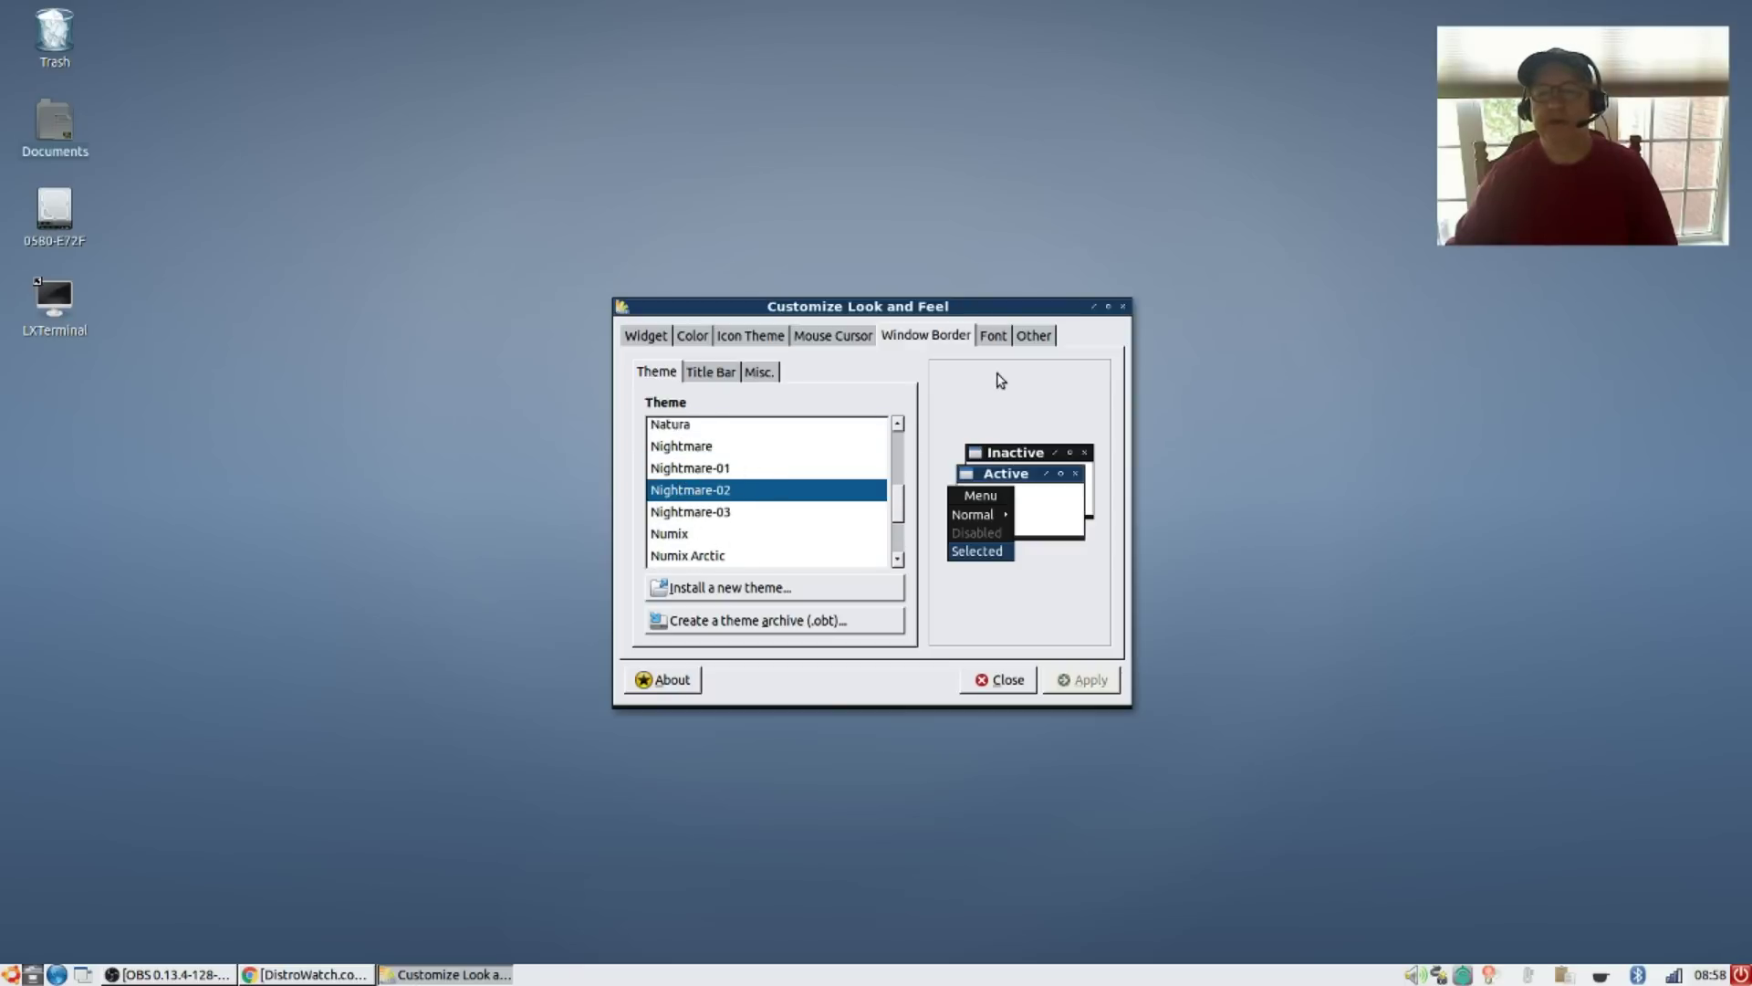
Look over the font rendering and miscellaneous options, then close Customize Look and Feel
{"action": "left_click", "coordinate": [995, 337]}
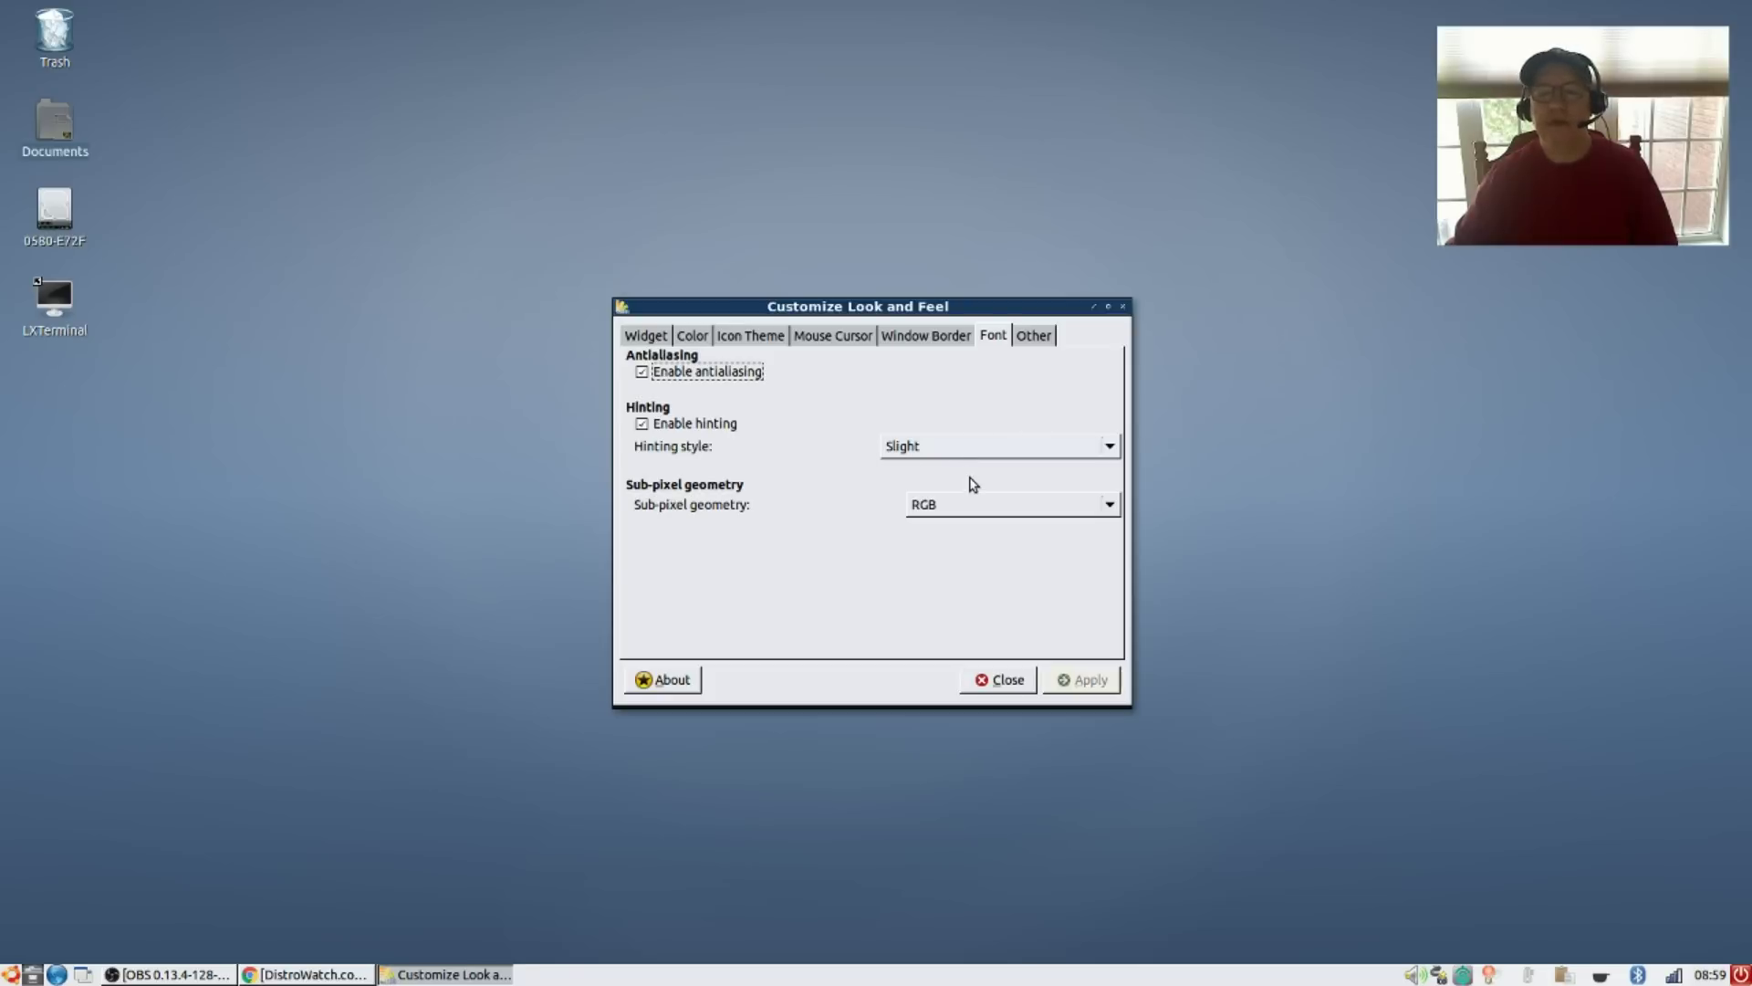
{"action": "left_click", "coordinate": [1035, 337]}
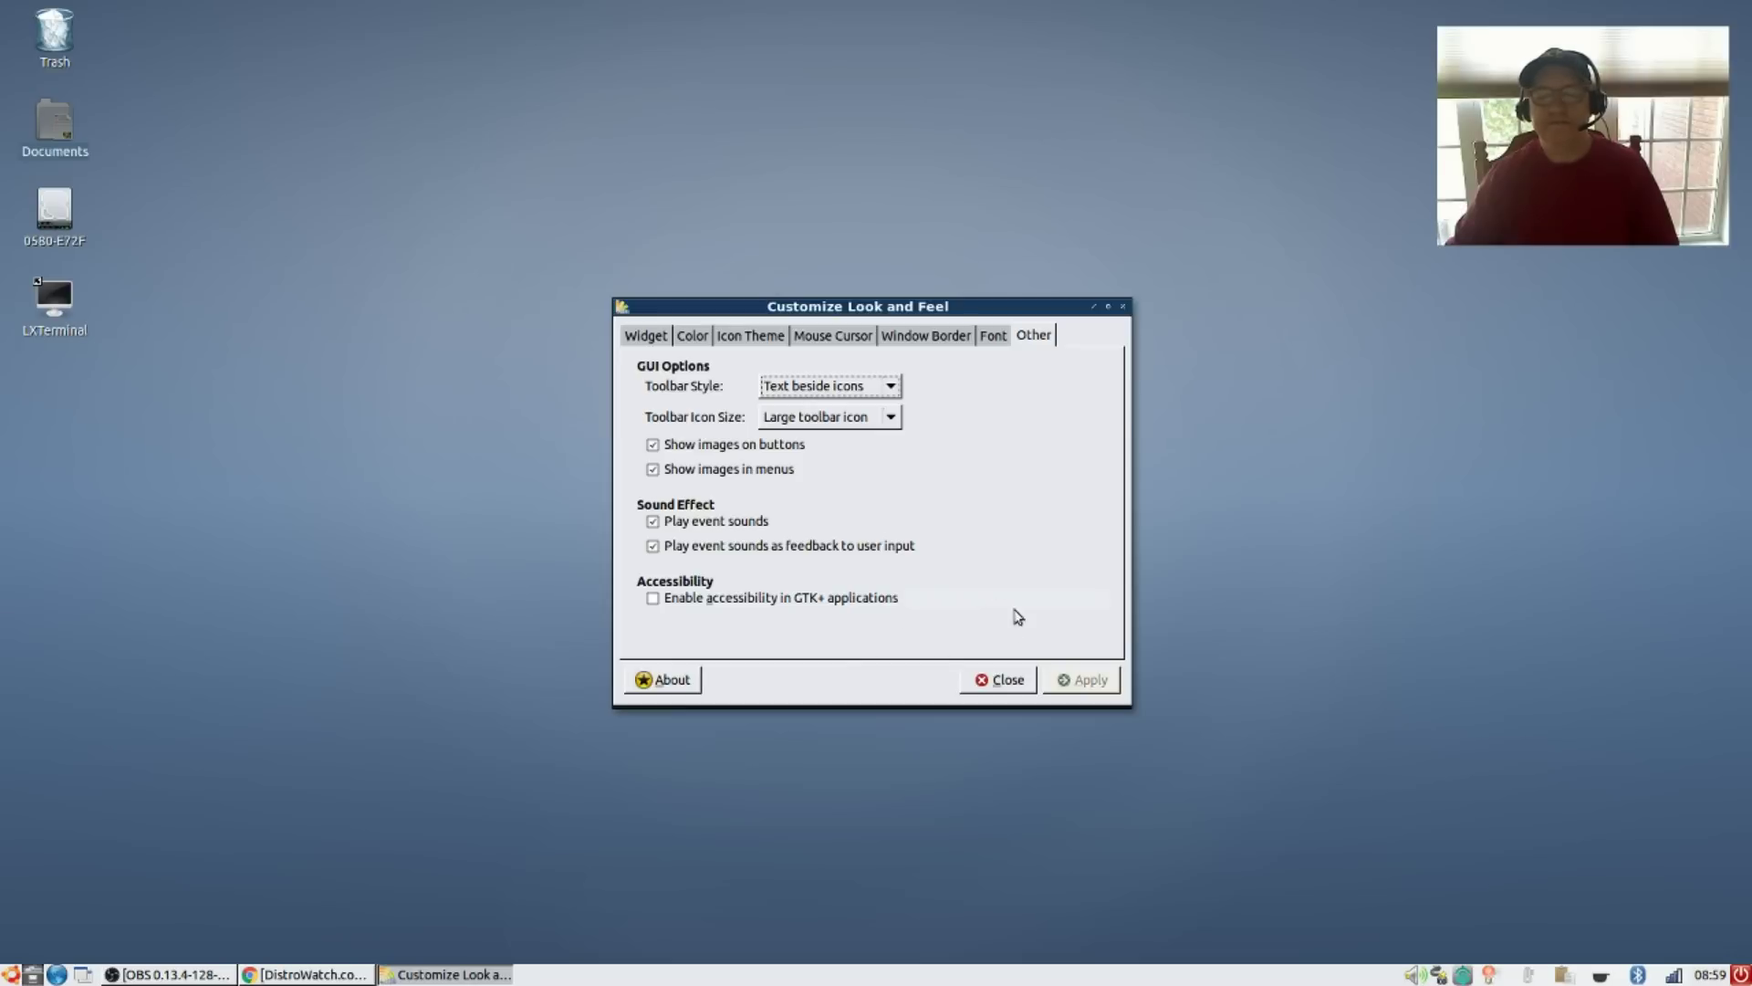
{"action": "left_click", "coordinate": [998, 686]}
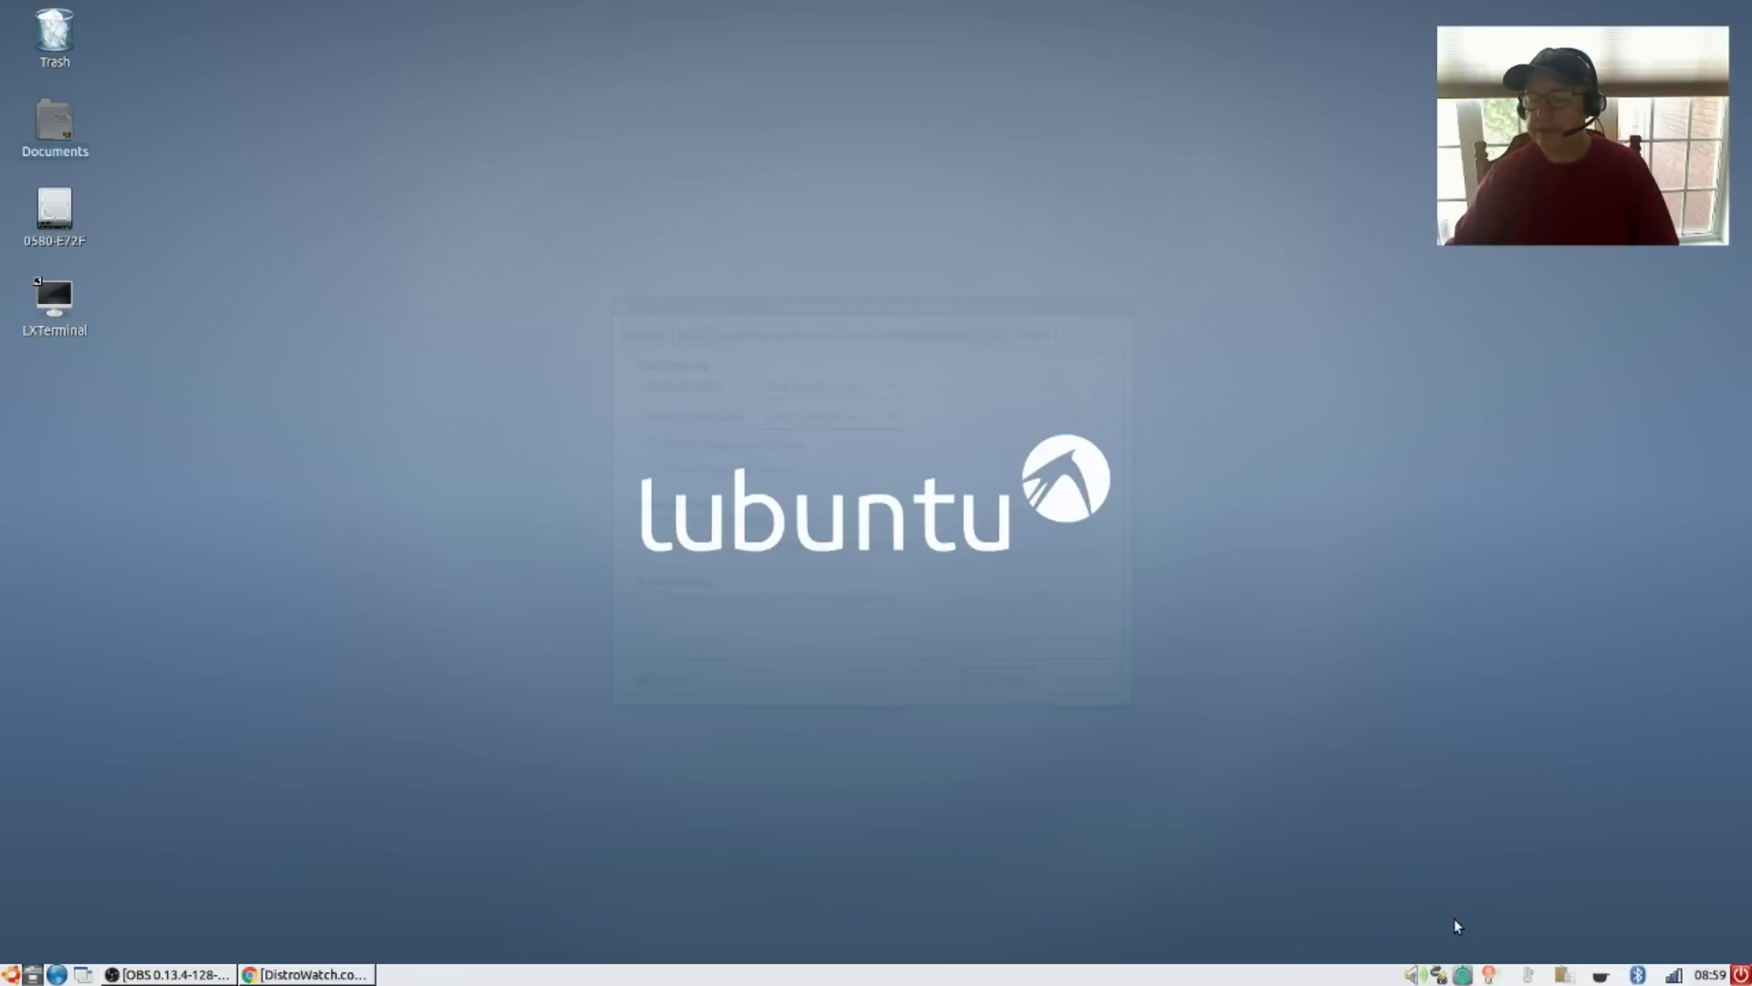
{"action": "left_click", "coordinate": [1462, 975]}
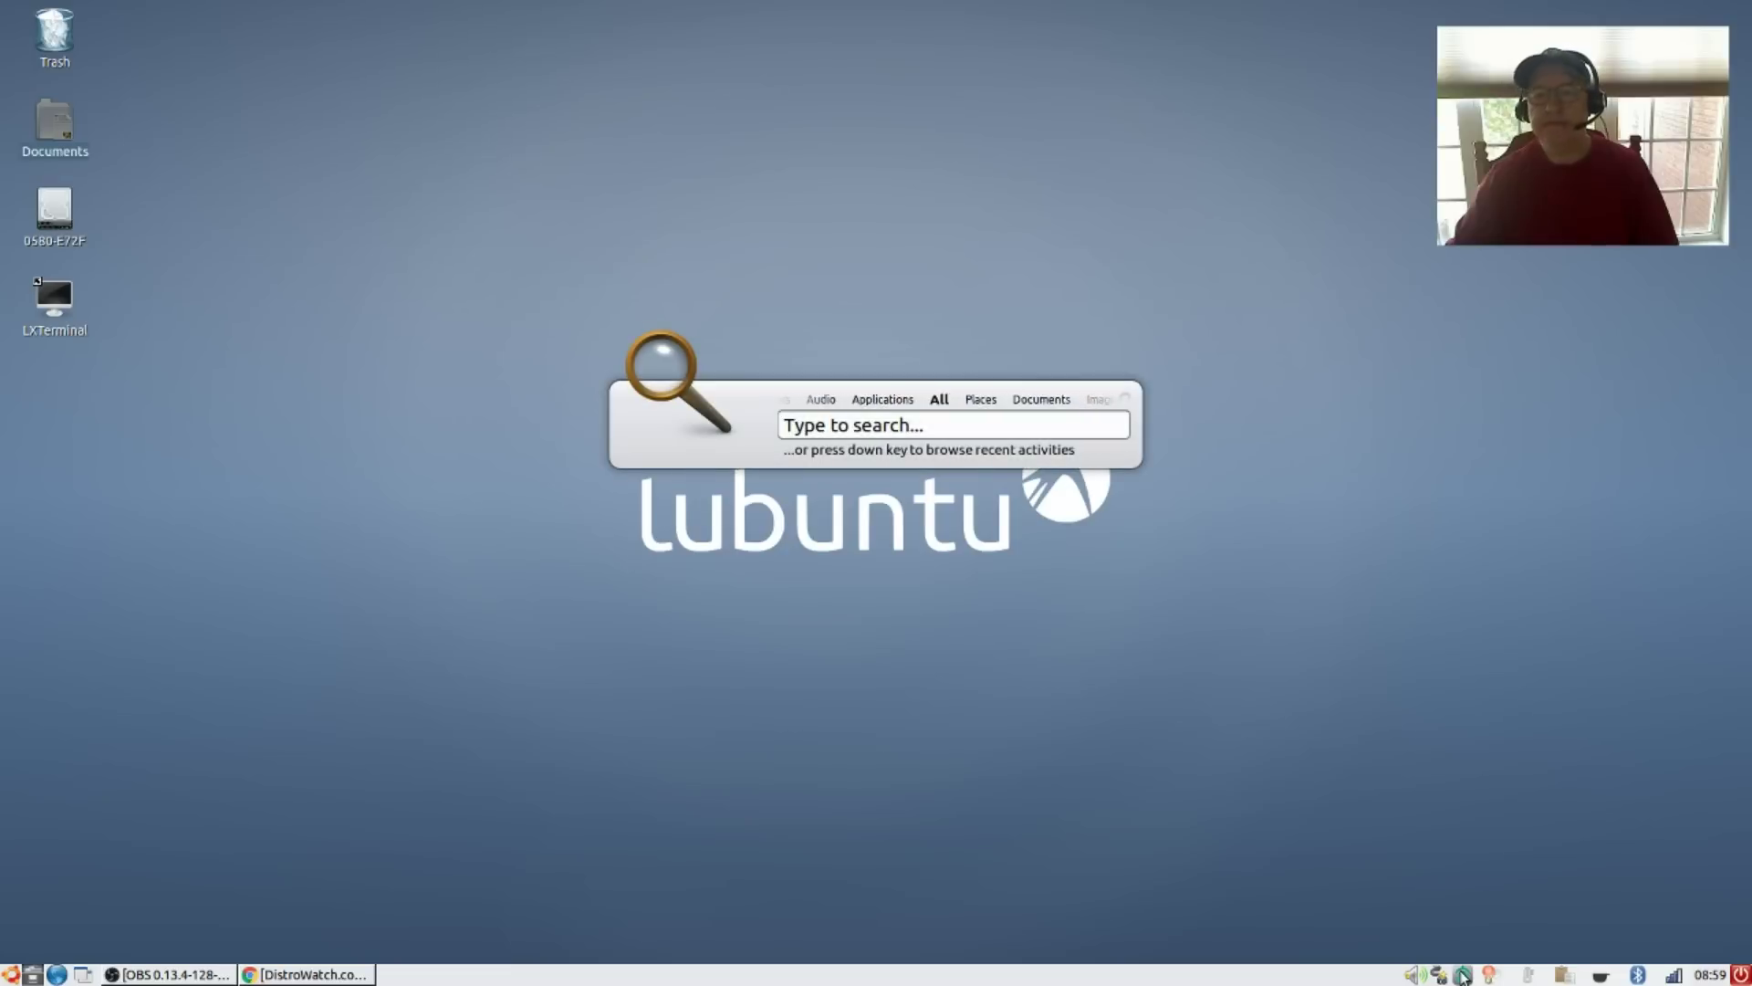
{"action": "left_click", "coordinate": [1462, 974]}
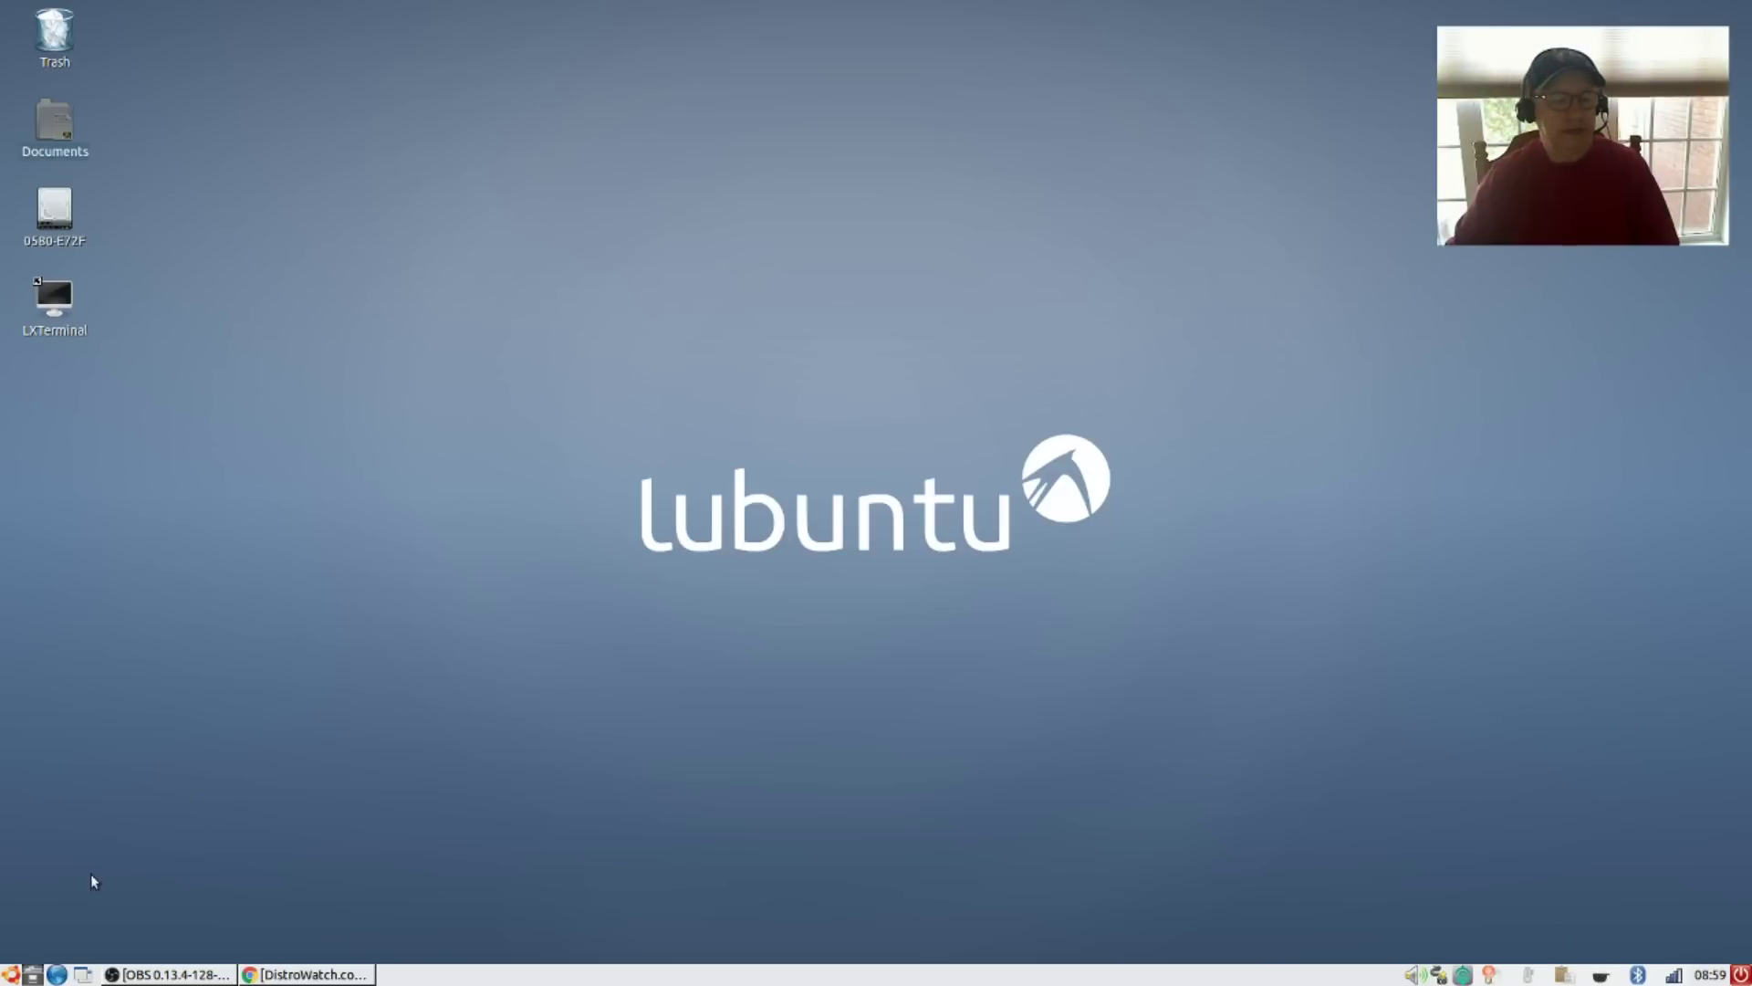
{"action": "left_click", "coordinate": [10, 973]}
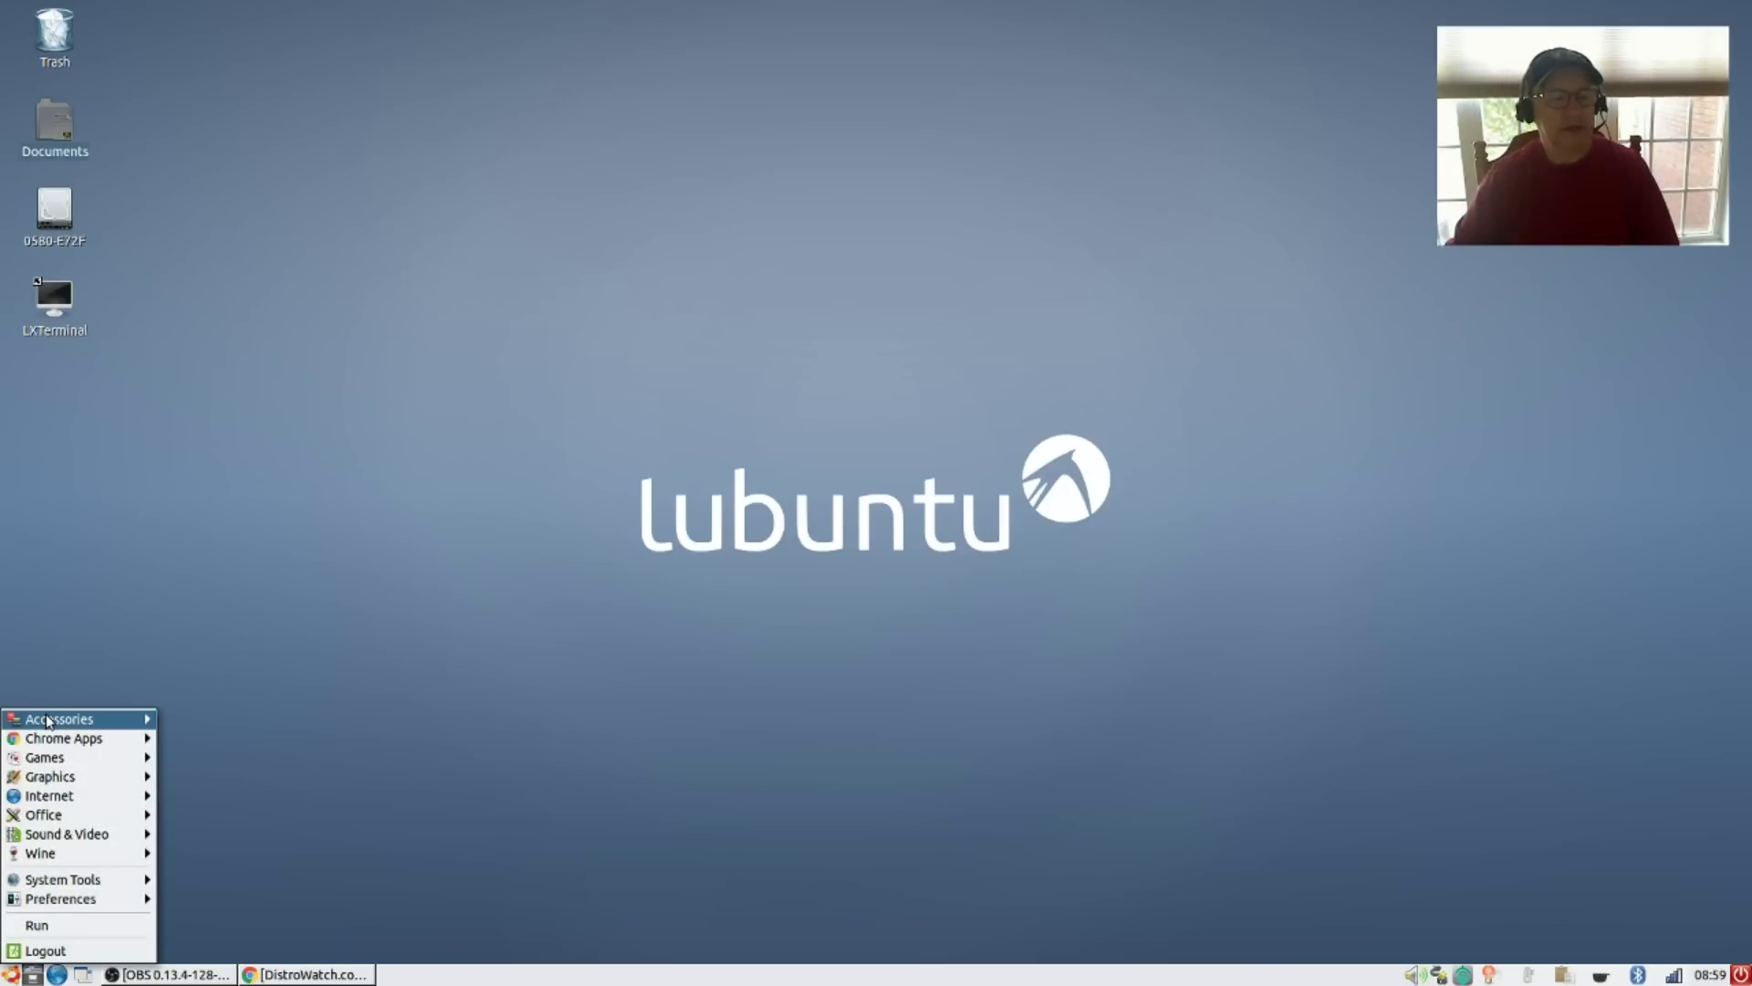
{"action": "mouse_move", "coordinate": [59, 720]}
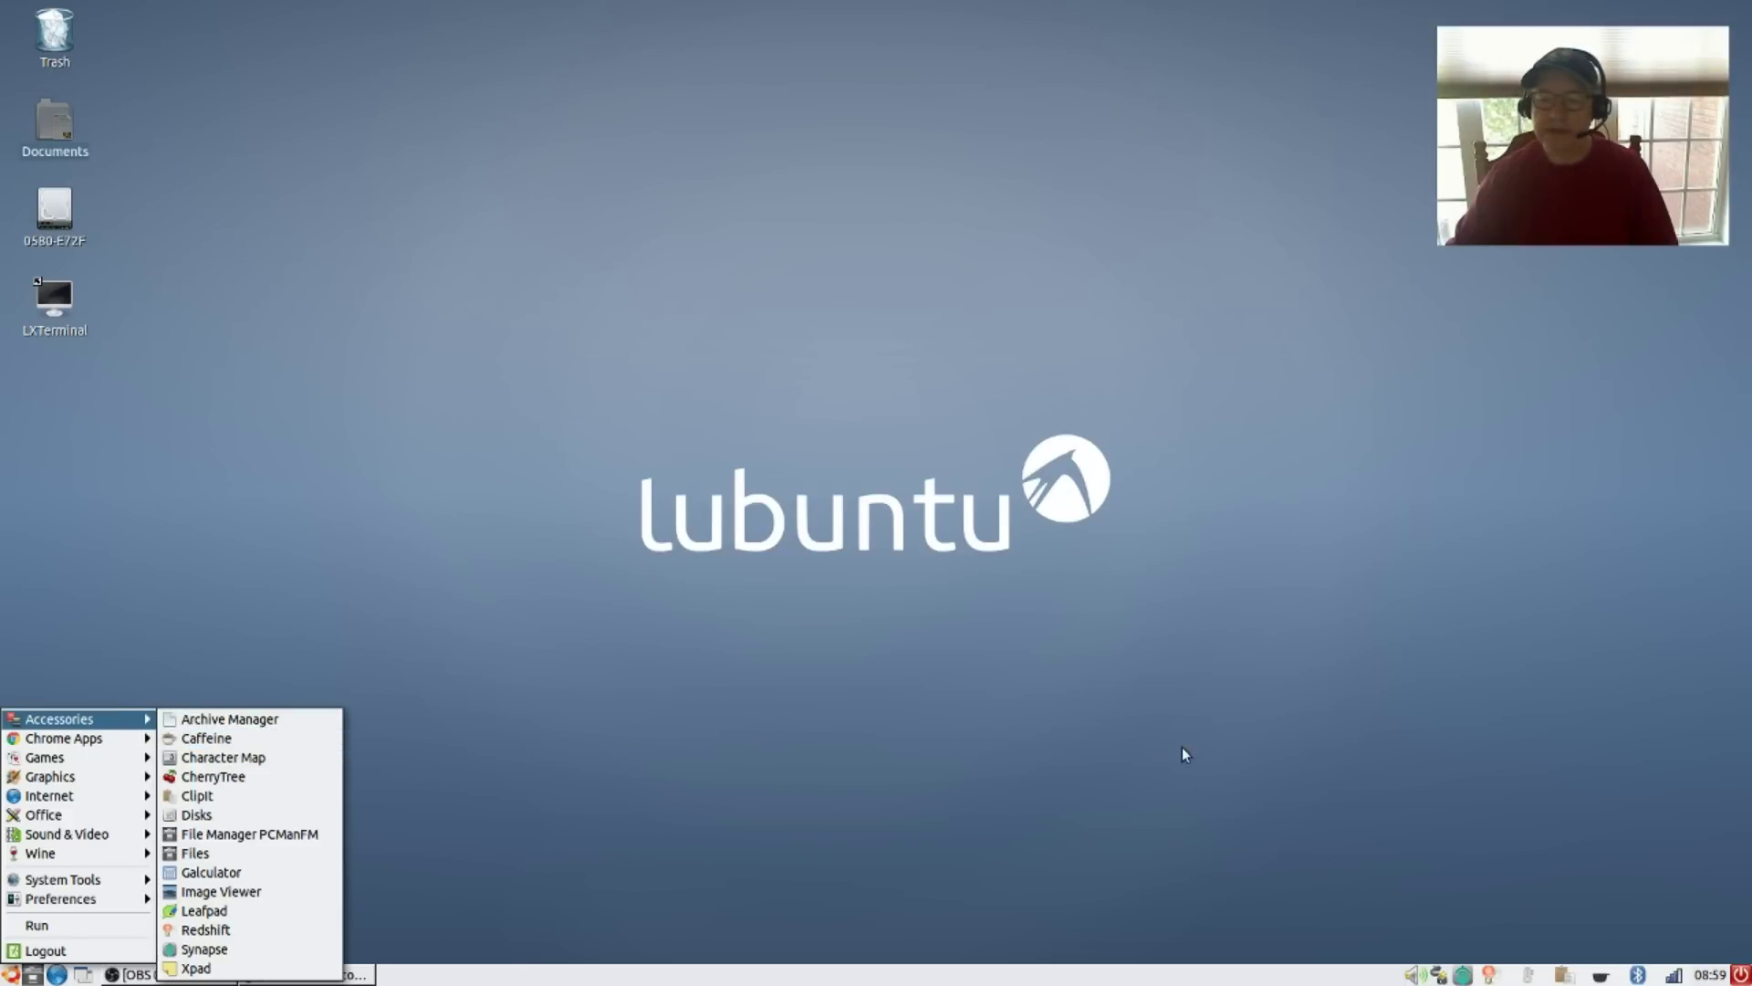
{"action": "left_click", "coordinate": [1110, 709]}
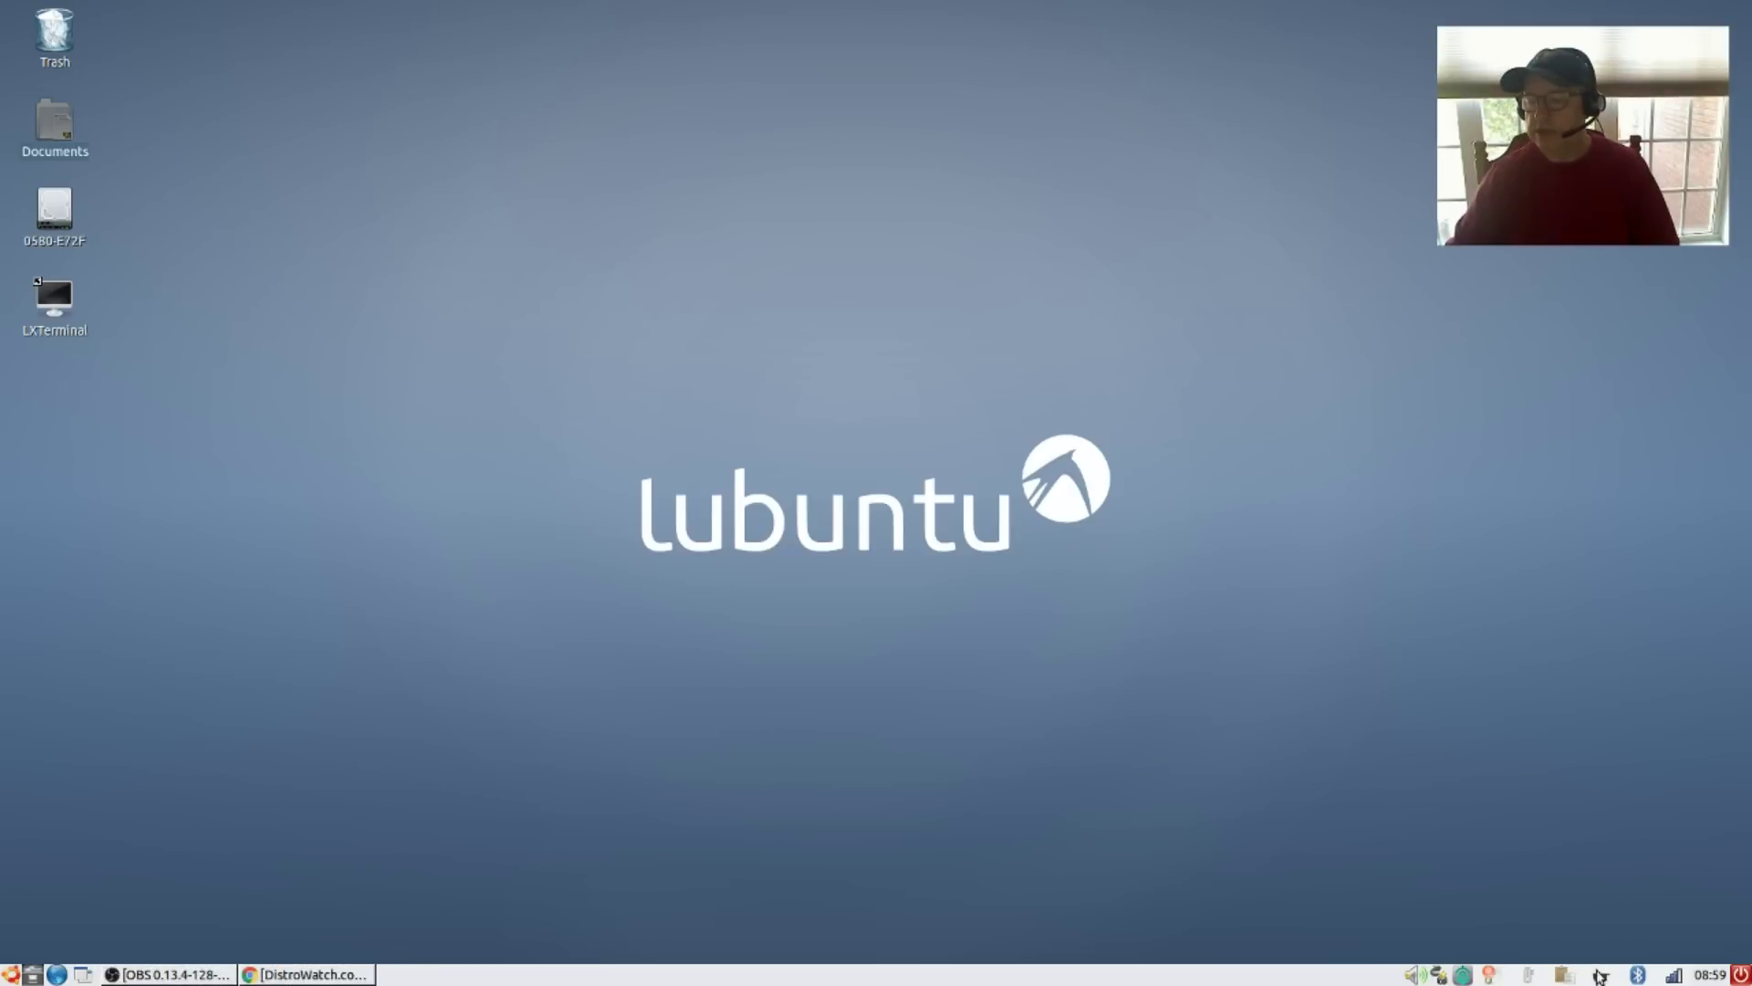
{"action": "left_click", "coordinate": [1600, 974]}
{"action": "left_click", "coordinate": [1617, 909]}
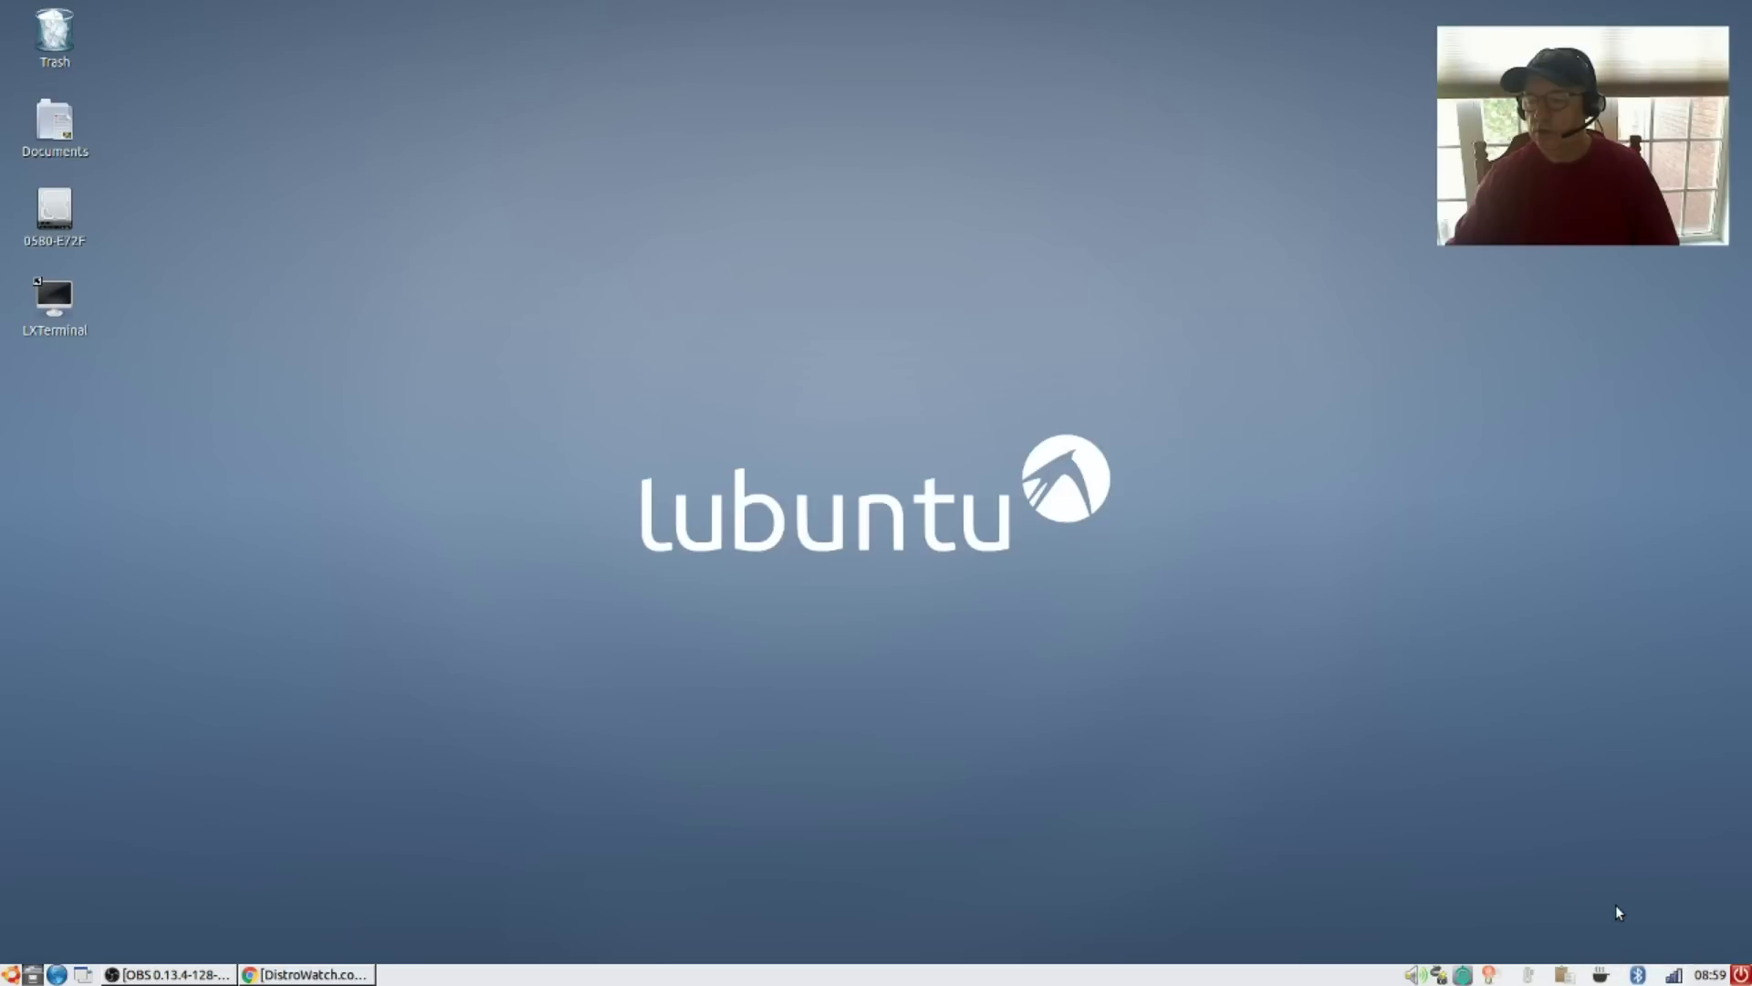
{"action": "left_click", "coordinate": [1602, 976]}
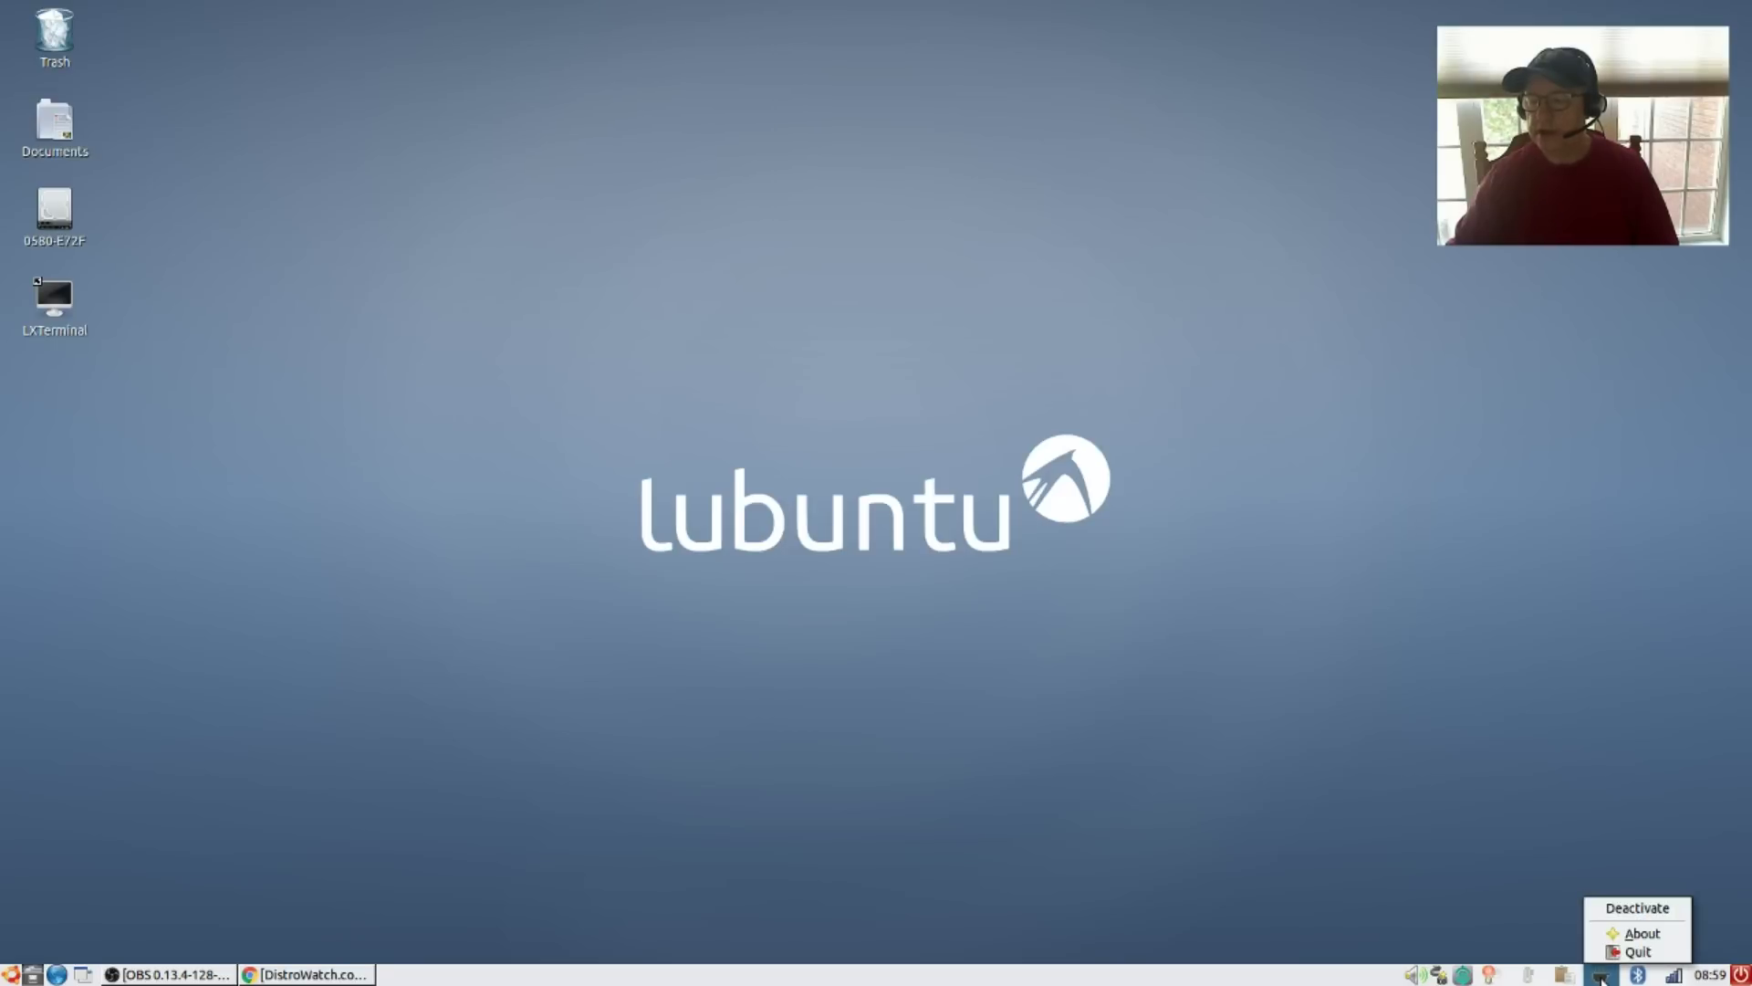
{"action": "left_click", "coordinate": [1610, 907]}
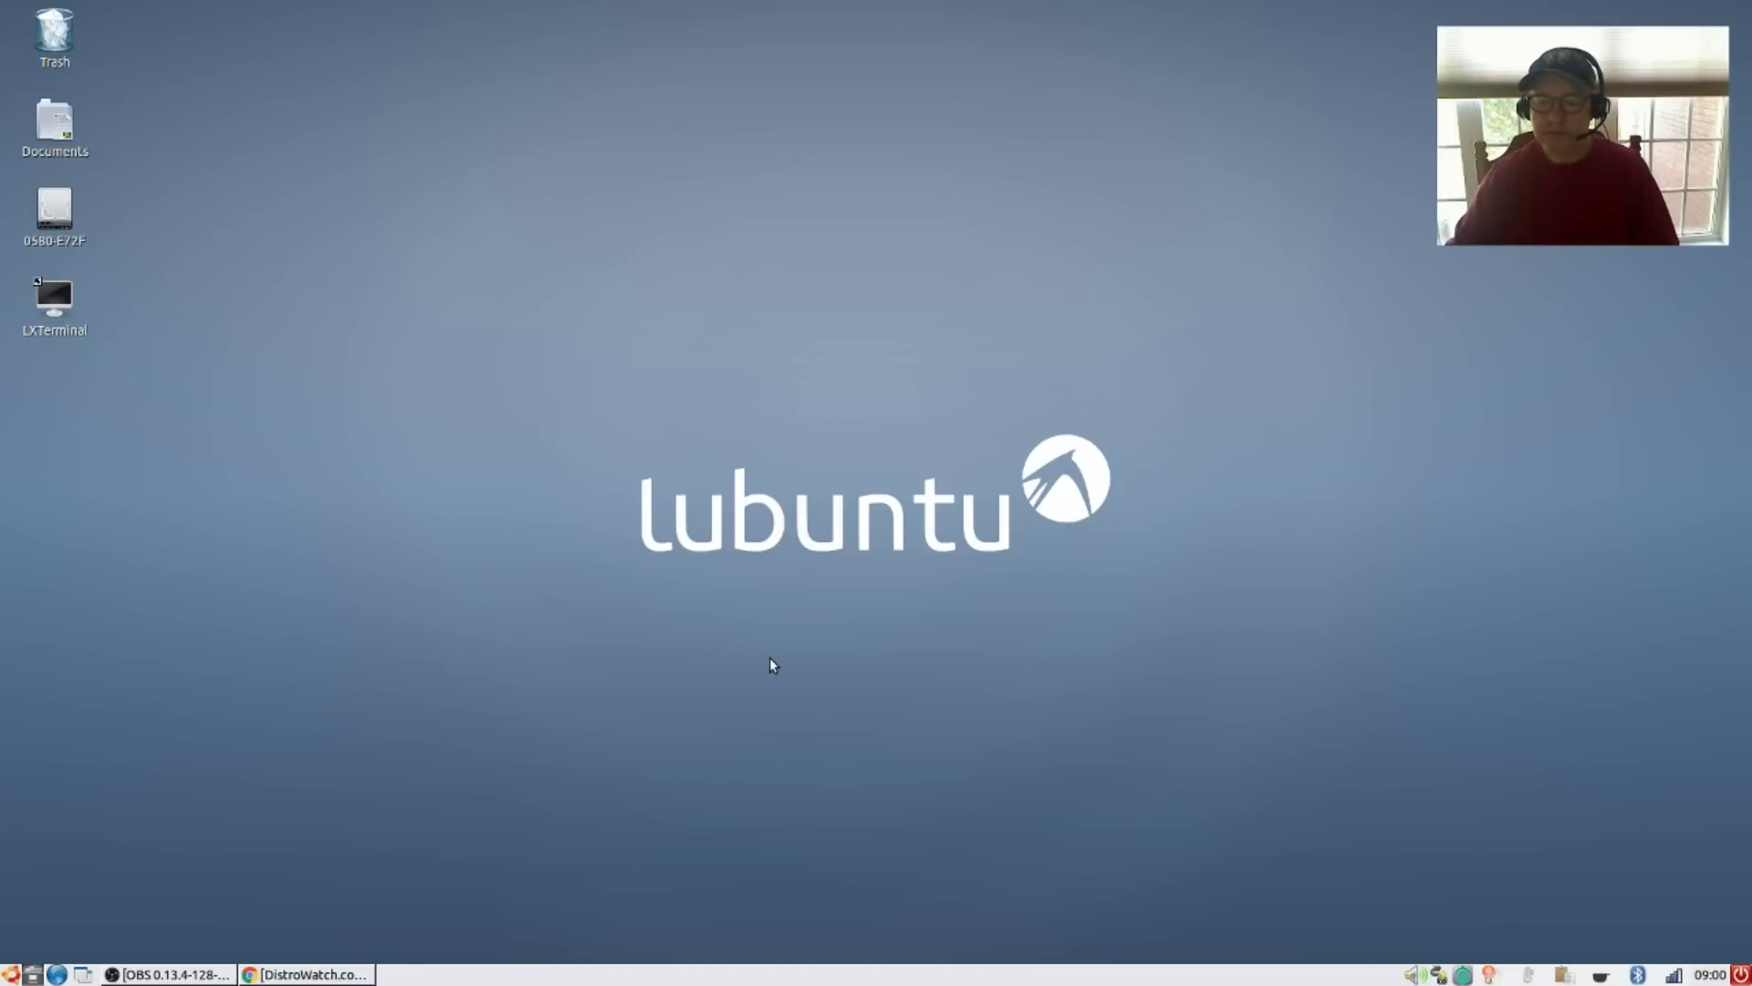
Open the applications menu and bring up its Preferences submenu of settings tools
{"action": "left_click", "coordinate": [10, 975]}
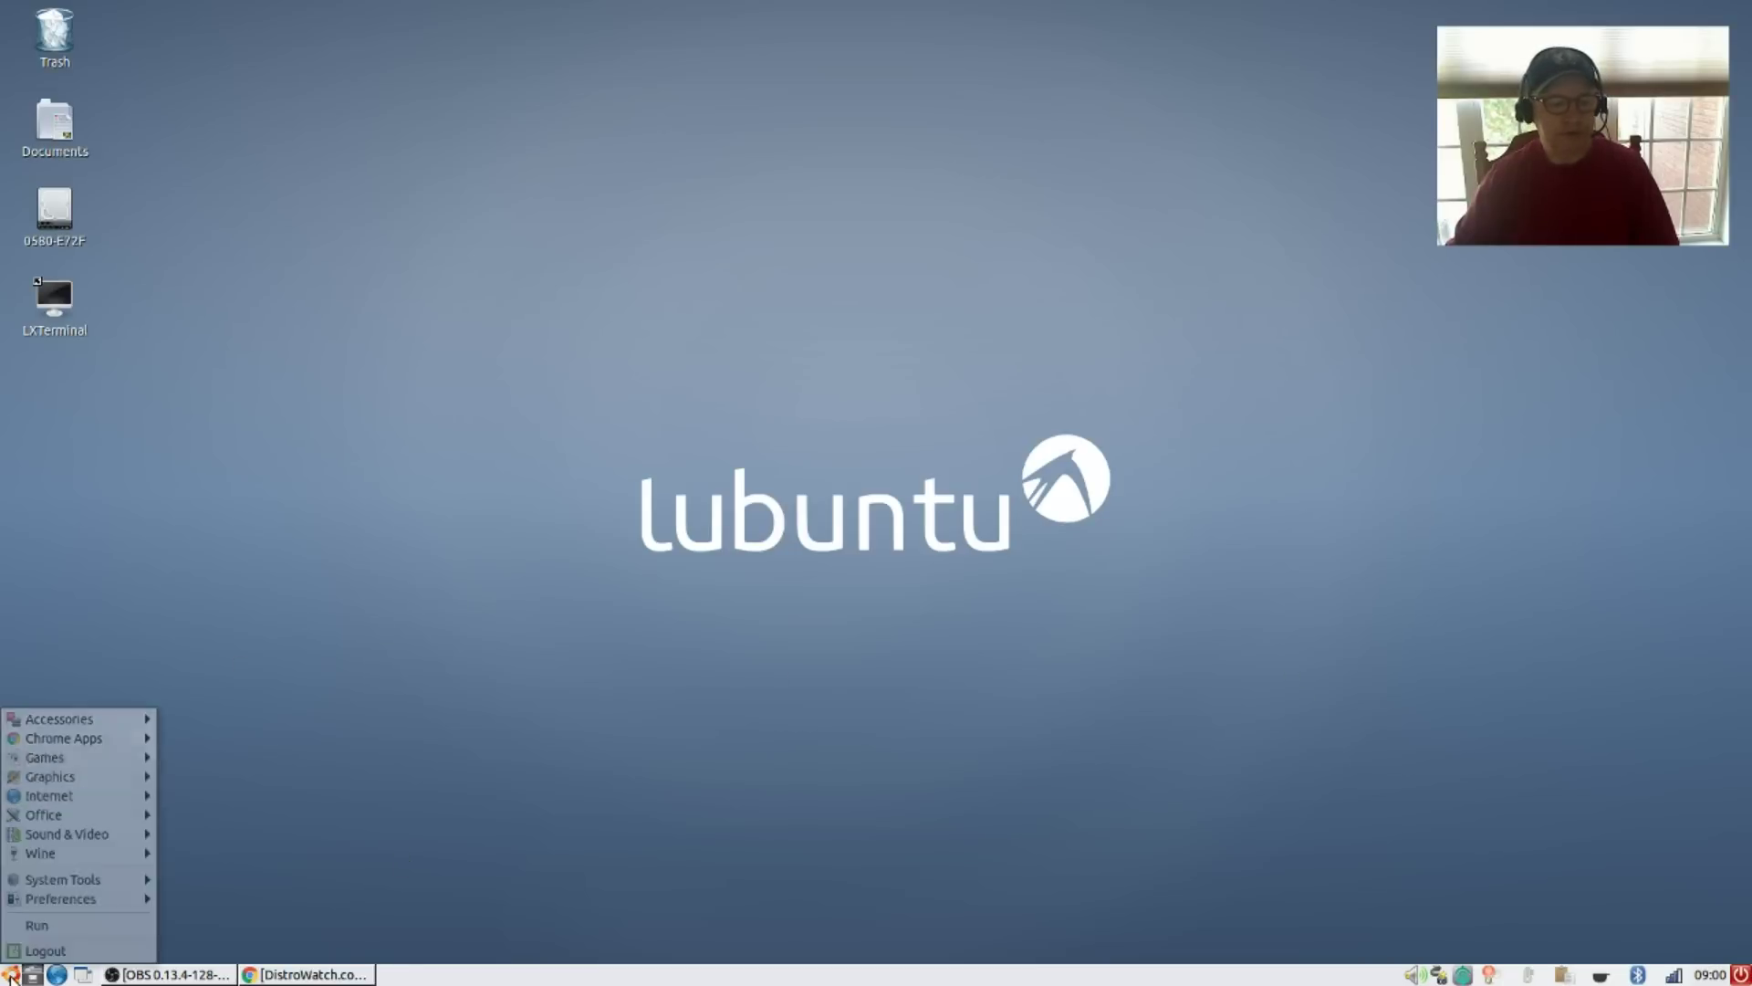
{"action": "mouse_move", "coordinate": [98, 883]}
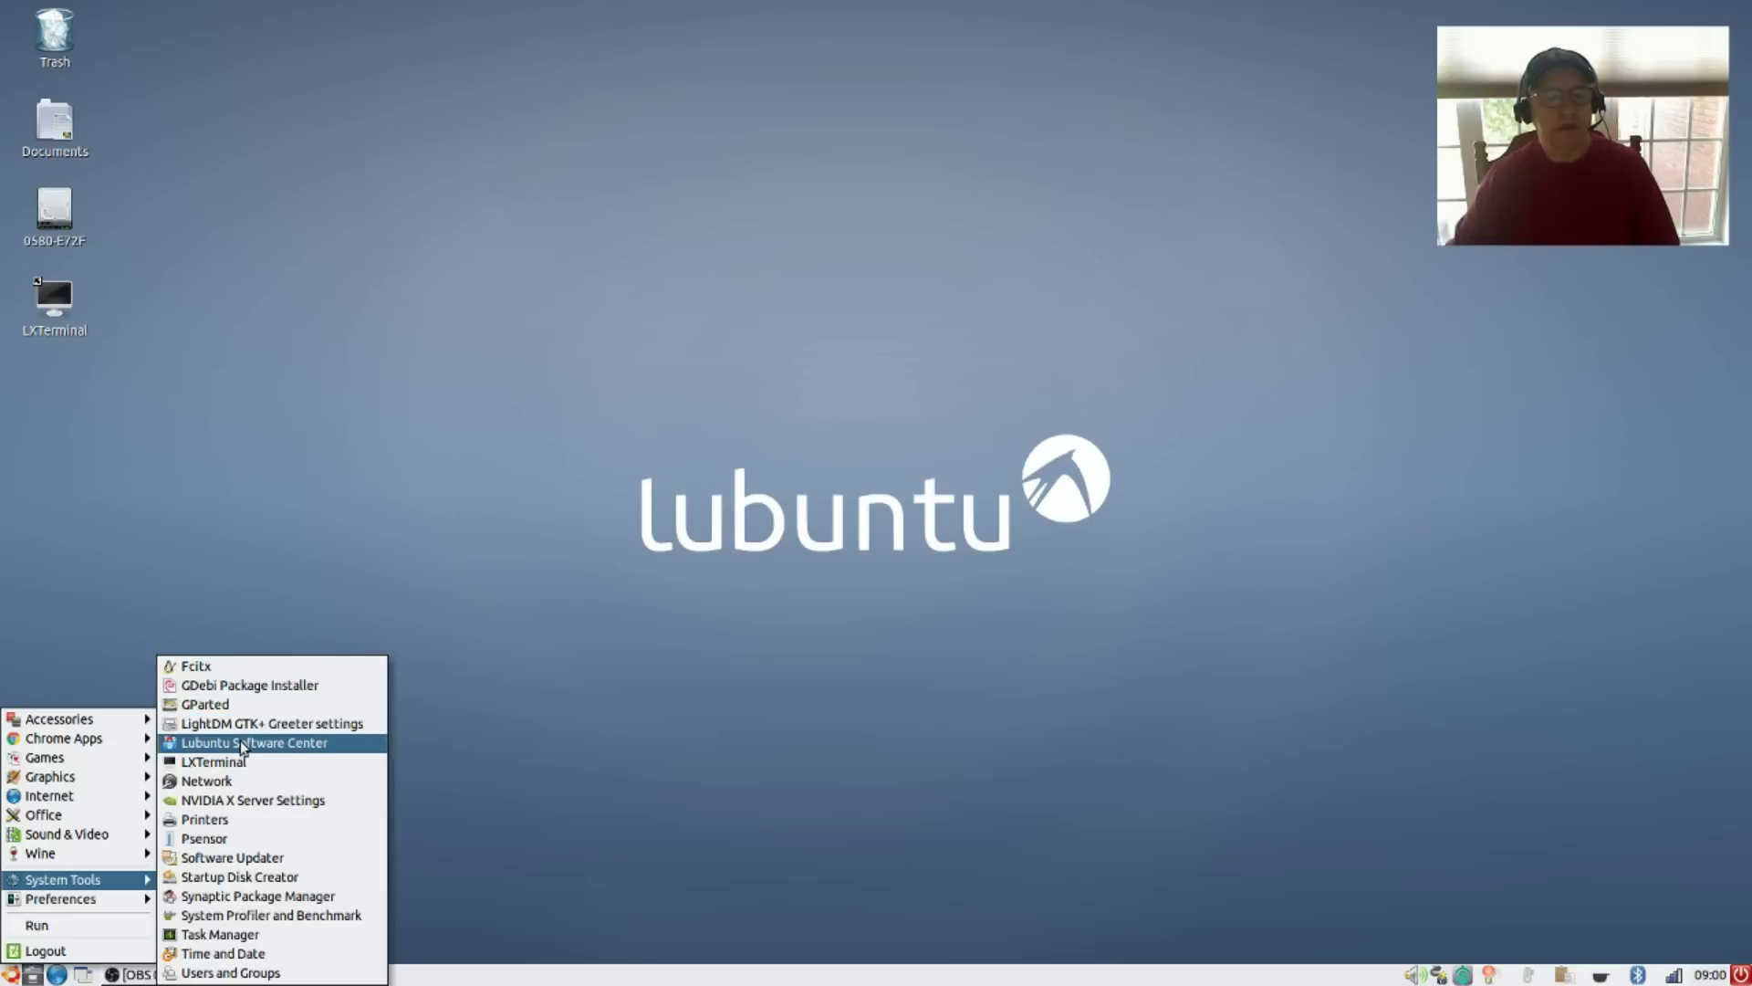
Show LXSession's Autostart page in a moved, taller window listing caffeine-indicator and compton
{"action": "mouse_move", "coordinate": [65, 909]}
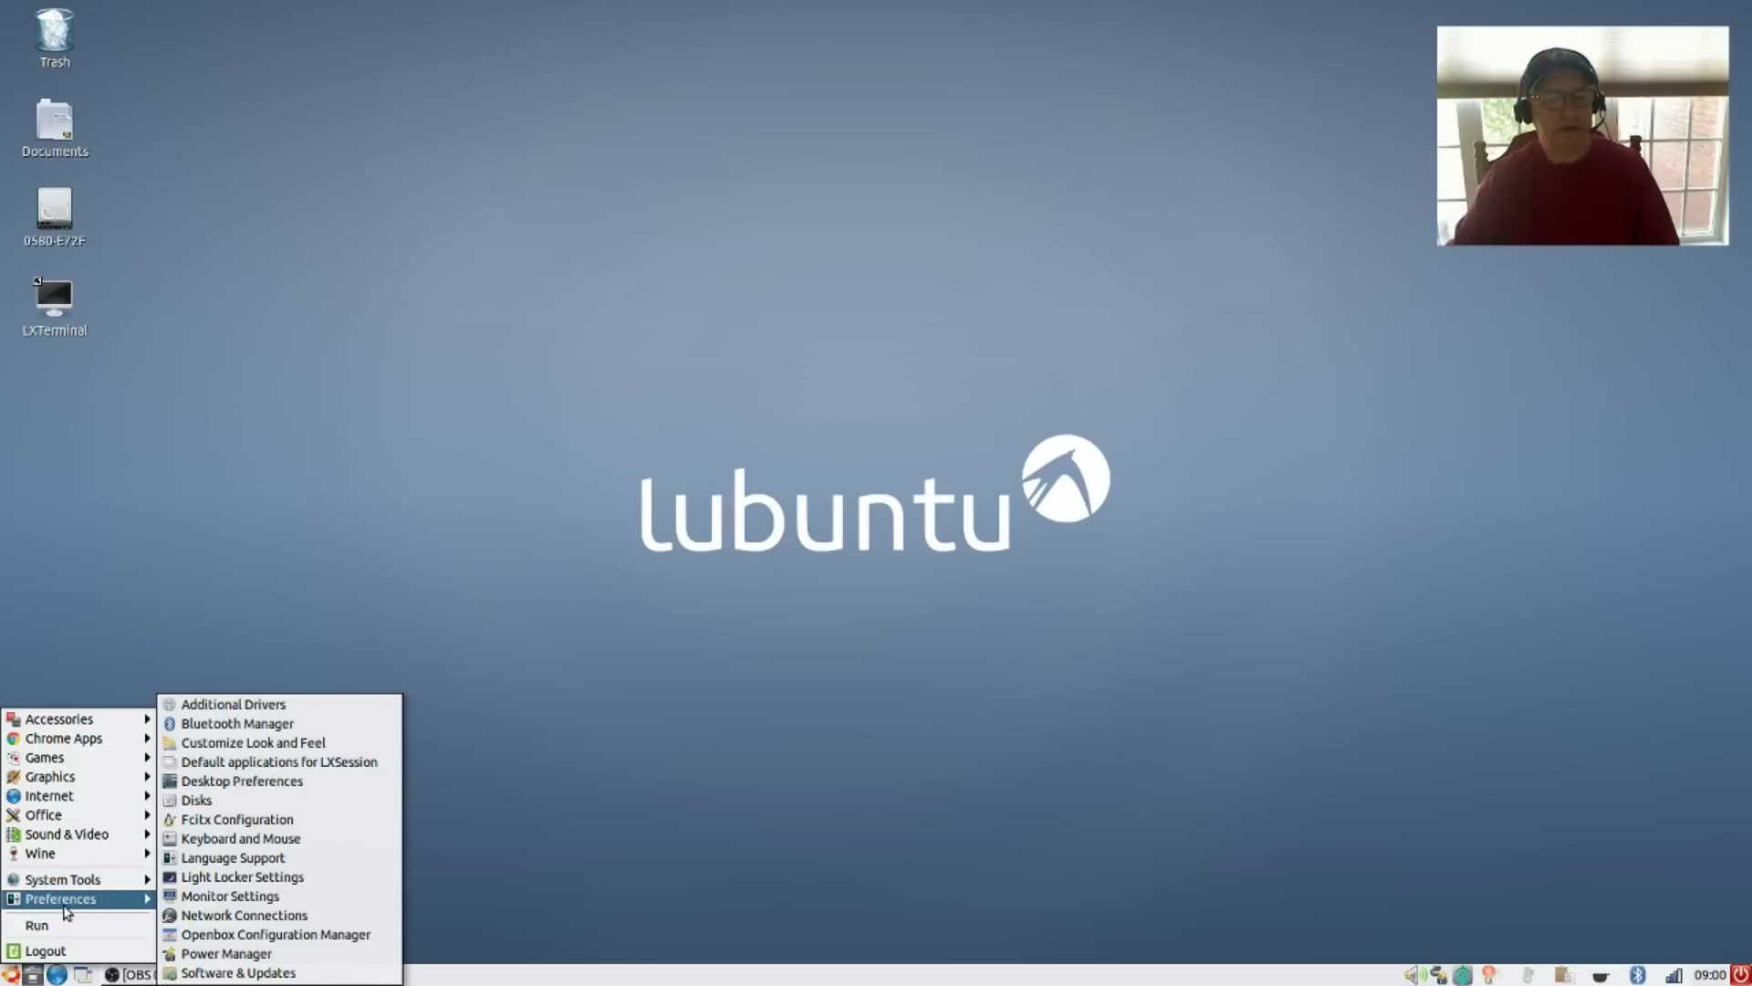
{"action": "left_click", "coordinate": [292, 761]}
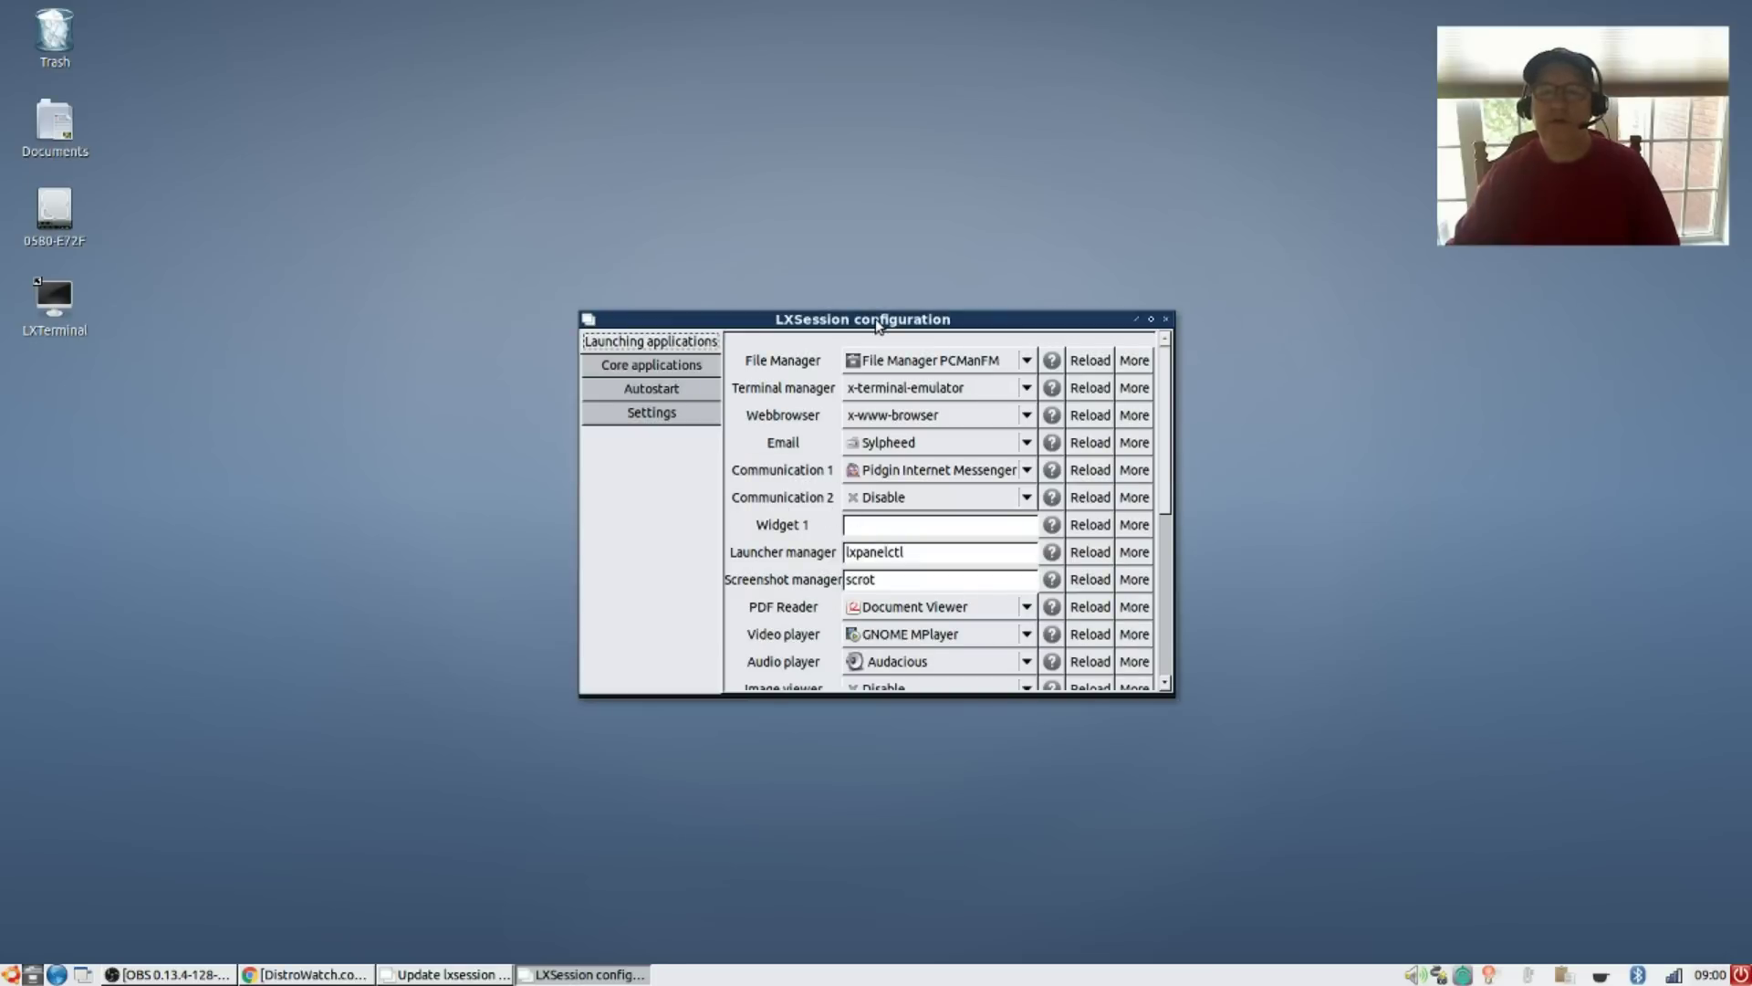
{"action": "left_click_drag", "start_coordinate": [877, 326], "coordinate": [836, 222]}
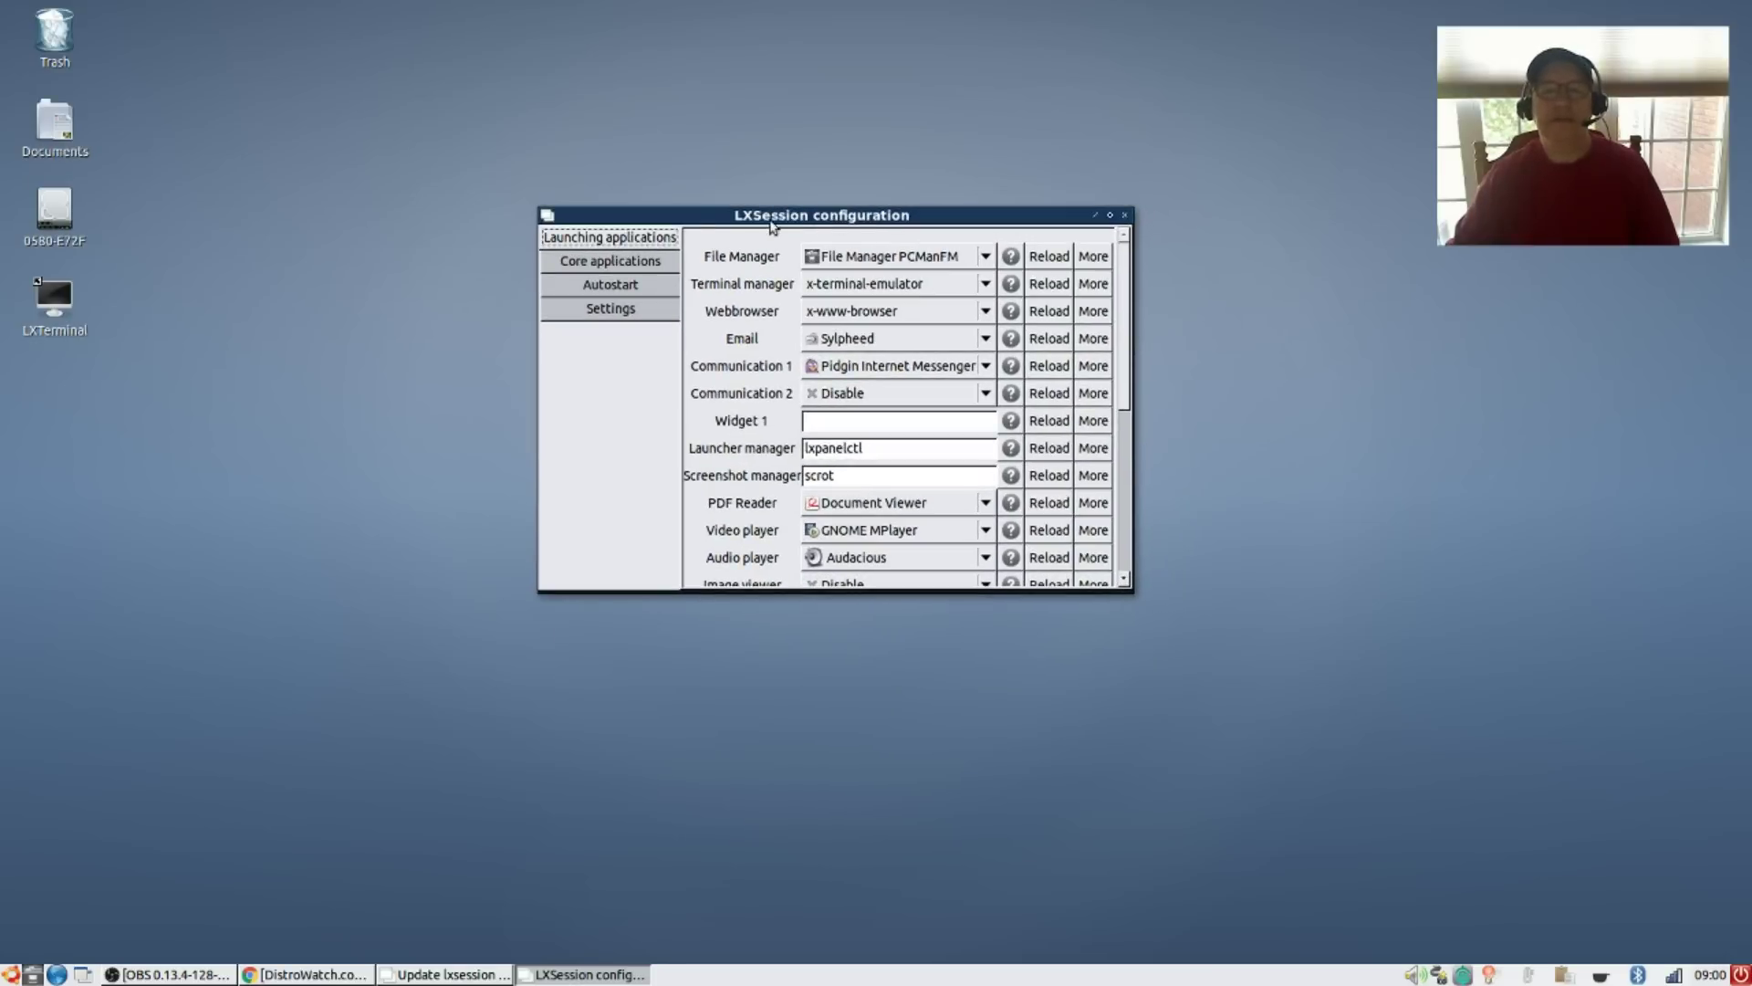
{"action": "left_click", "coordinate": [626, 262]}
{"action": "left_click", "coordinate": [626, 286]}
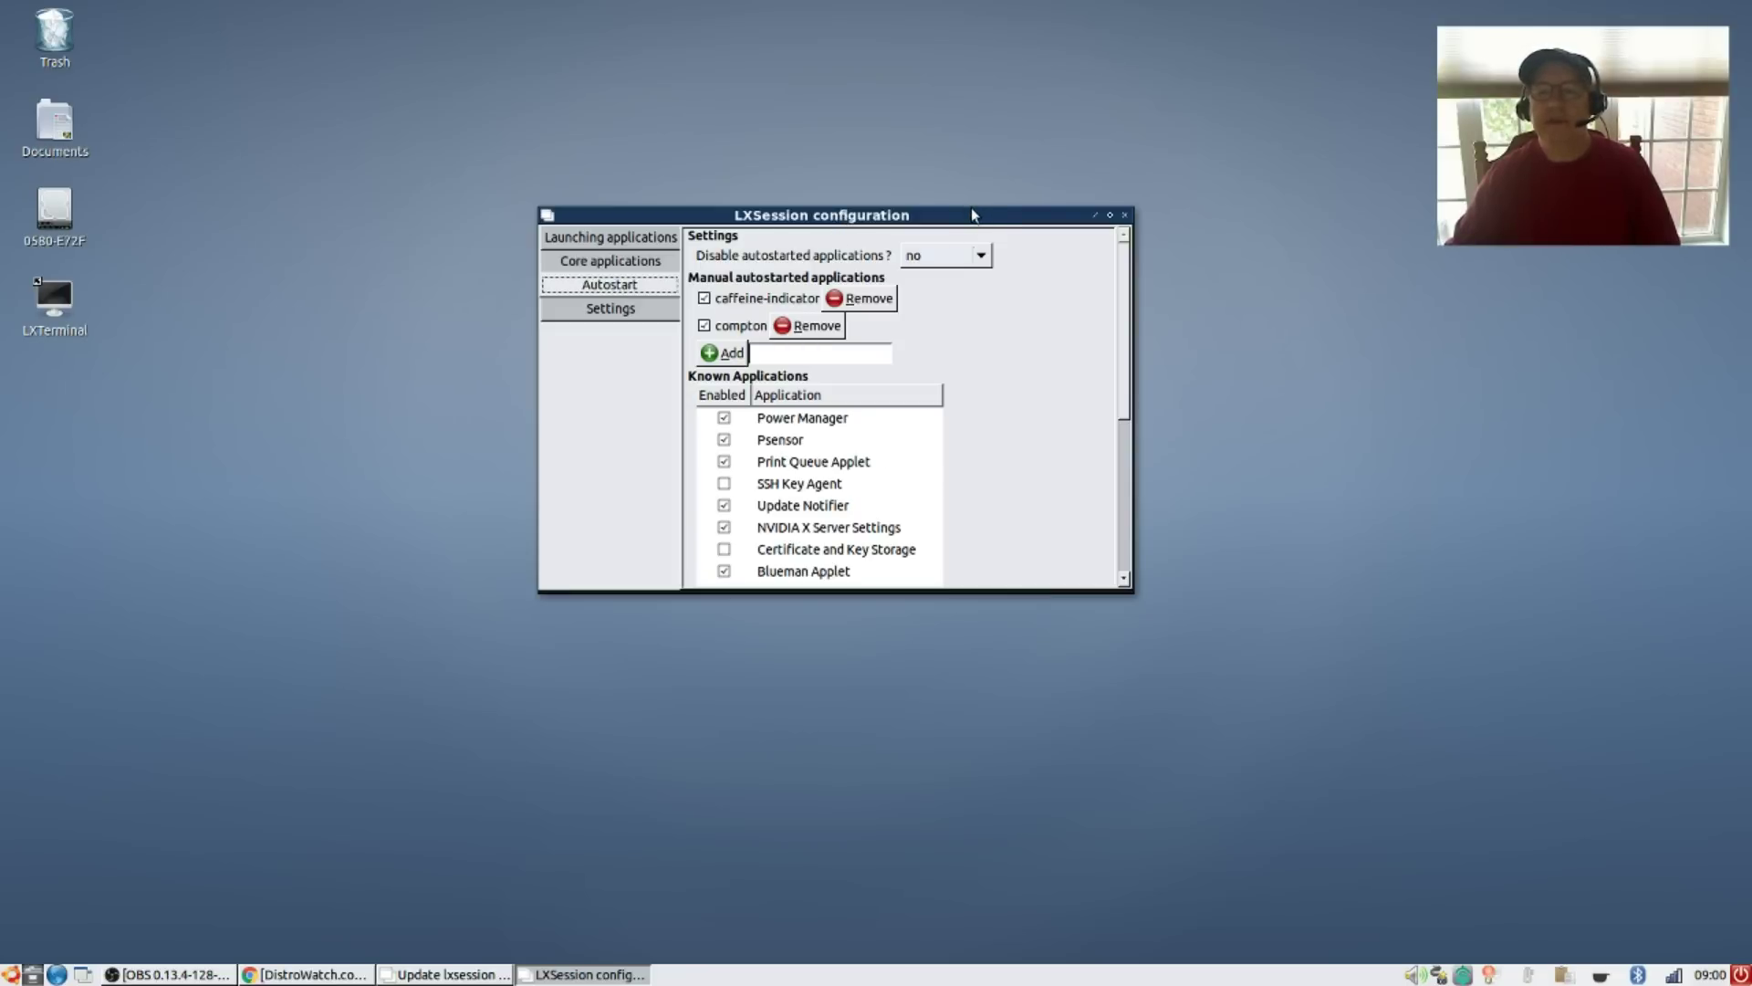
{"action": "left_click_drag", "start_coordinate": [971, 209], "coordinate": [971, 20]}
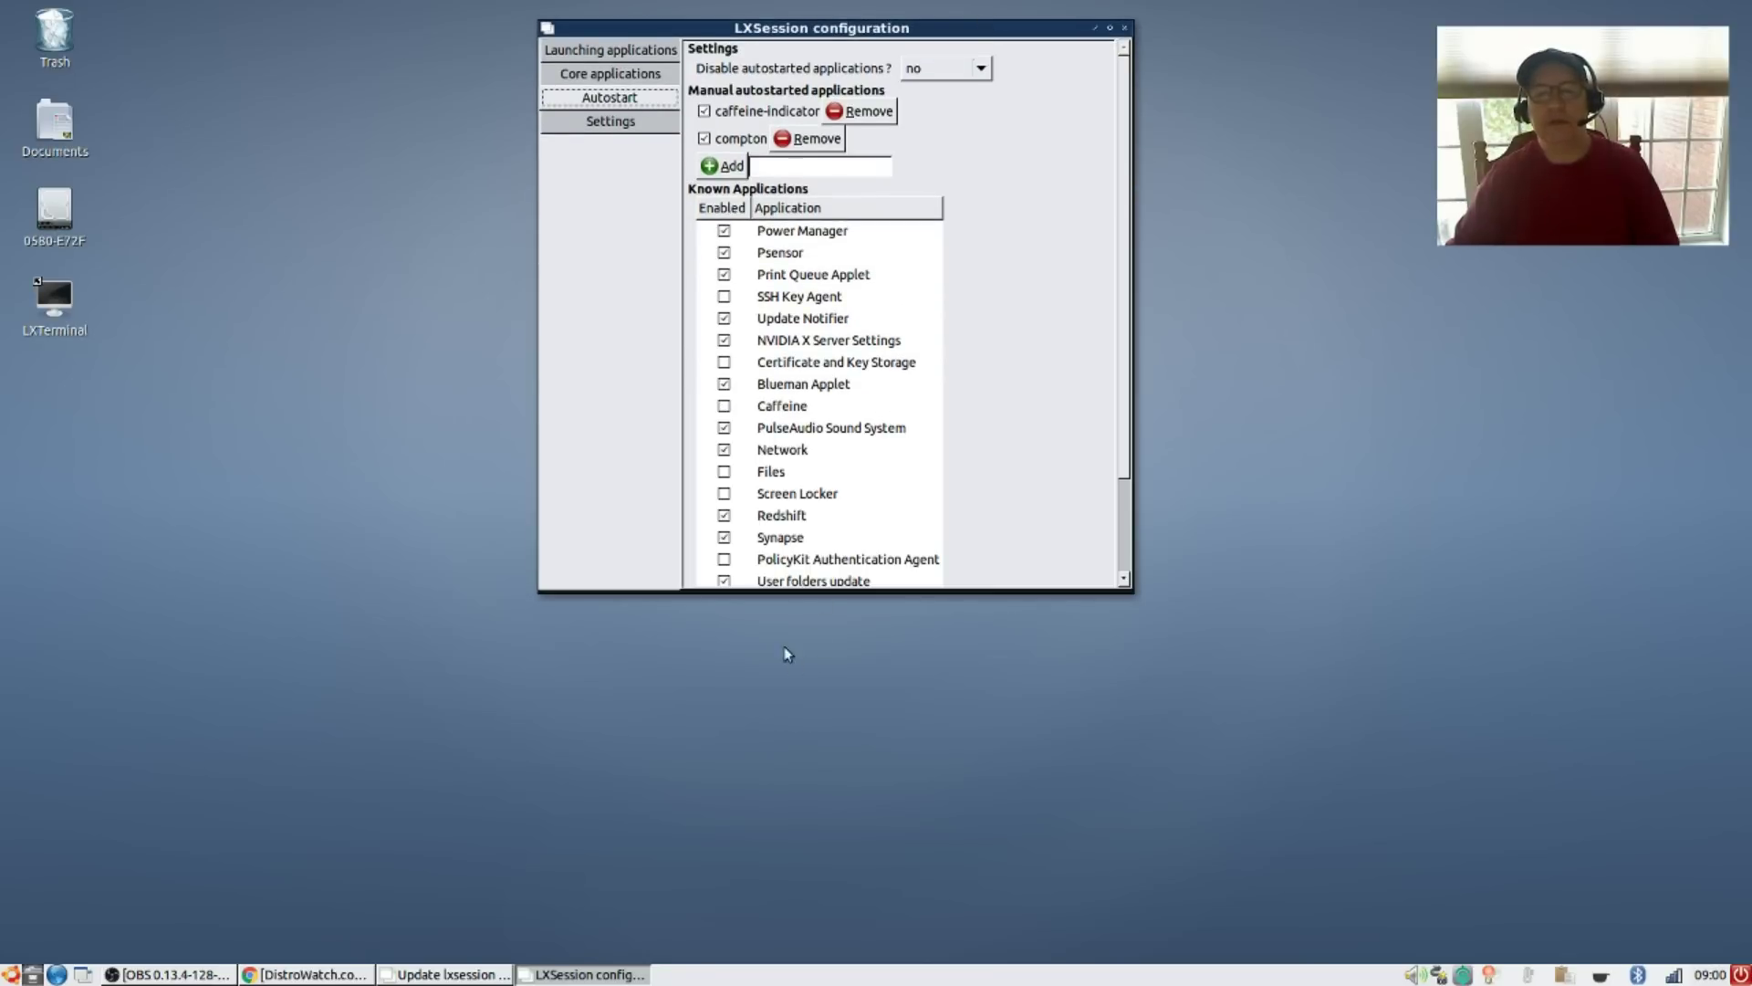
{"action": "scroll", "coordinate": [790, 497], "scroll_direction": "down", "scroll_amount": 3}
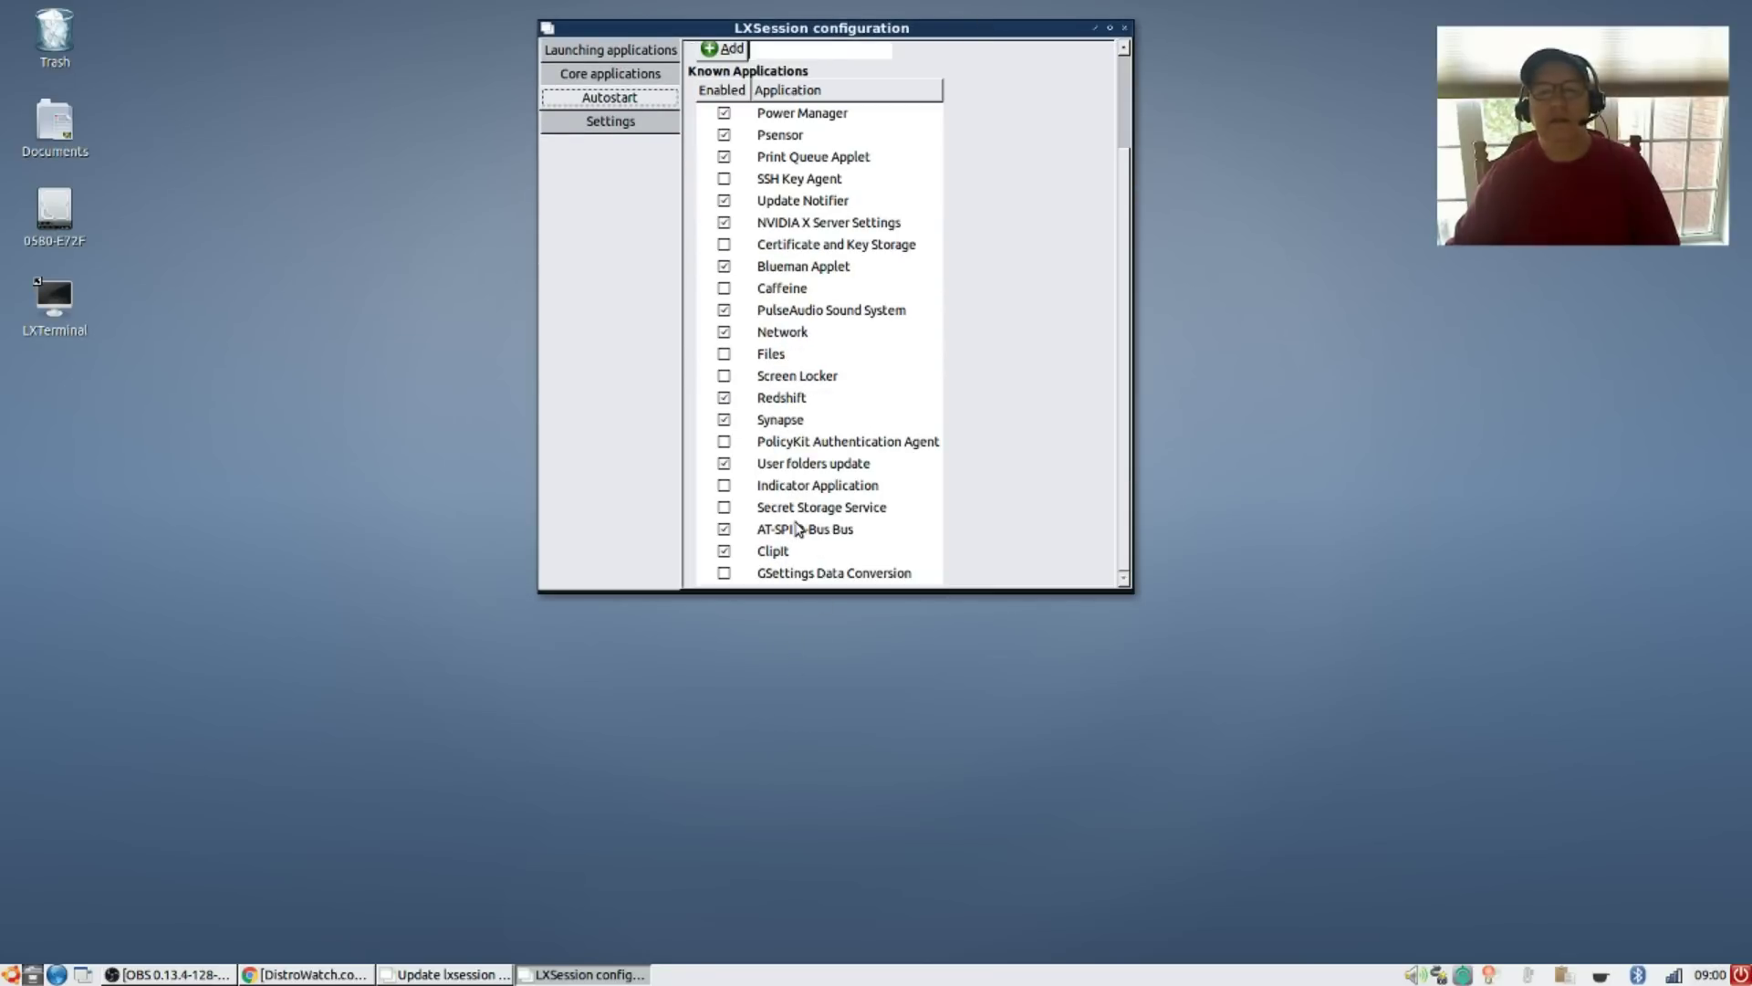
{"action": "scroll", "coordinate": [797, 527], "scroll_direction": "up", "scroll_amount": 3}
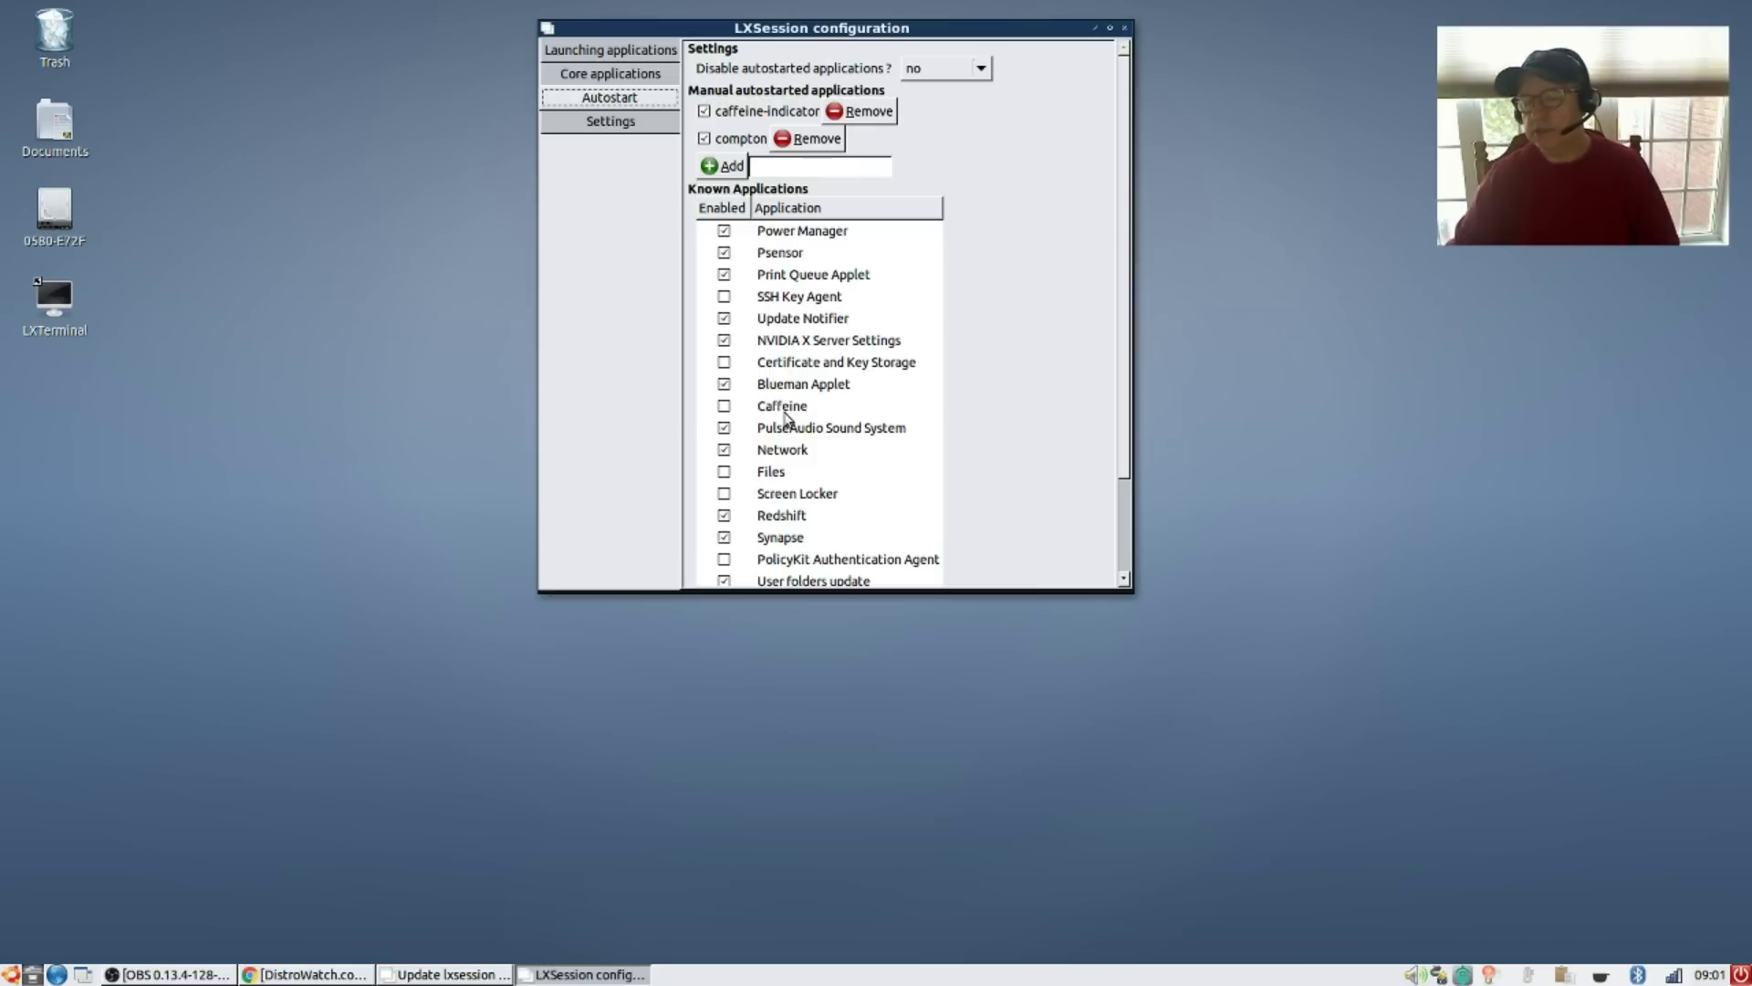
Open the applications menu briefly, then close it without choosing anything
{"action": "left_click", "coordinate": [11, 974]}
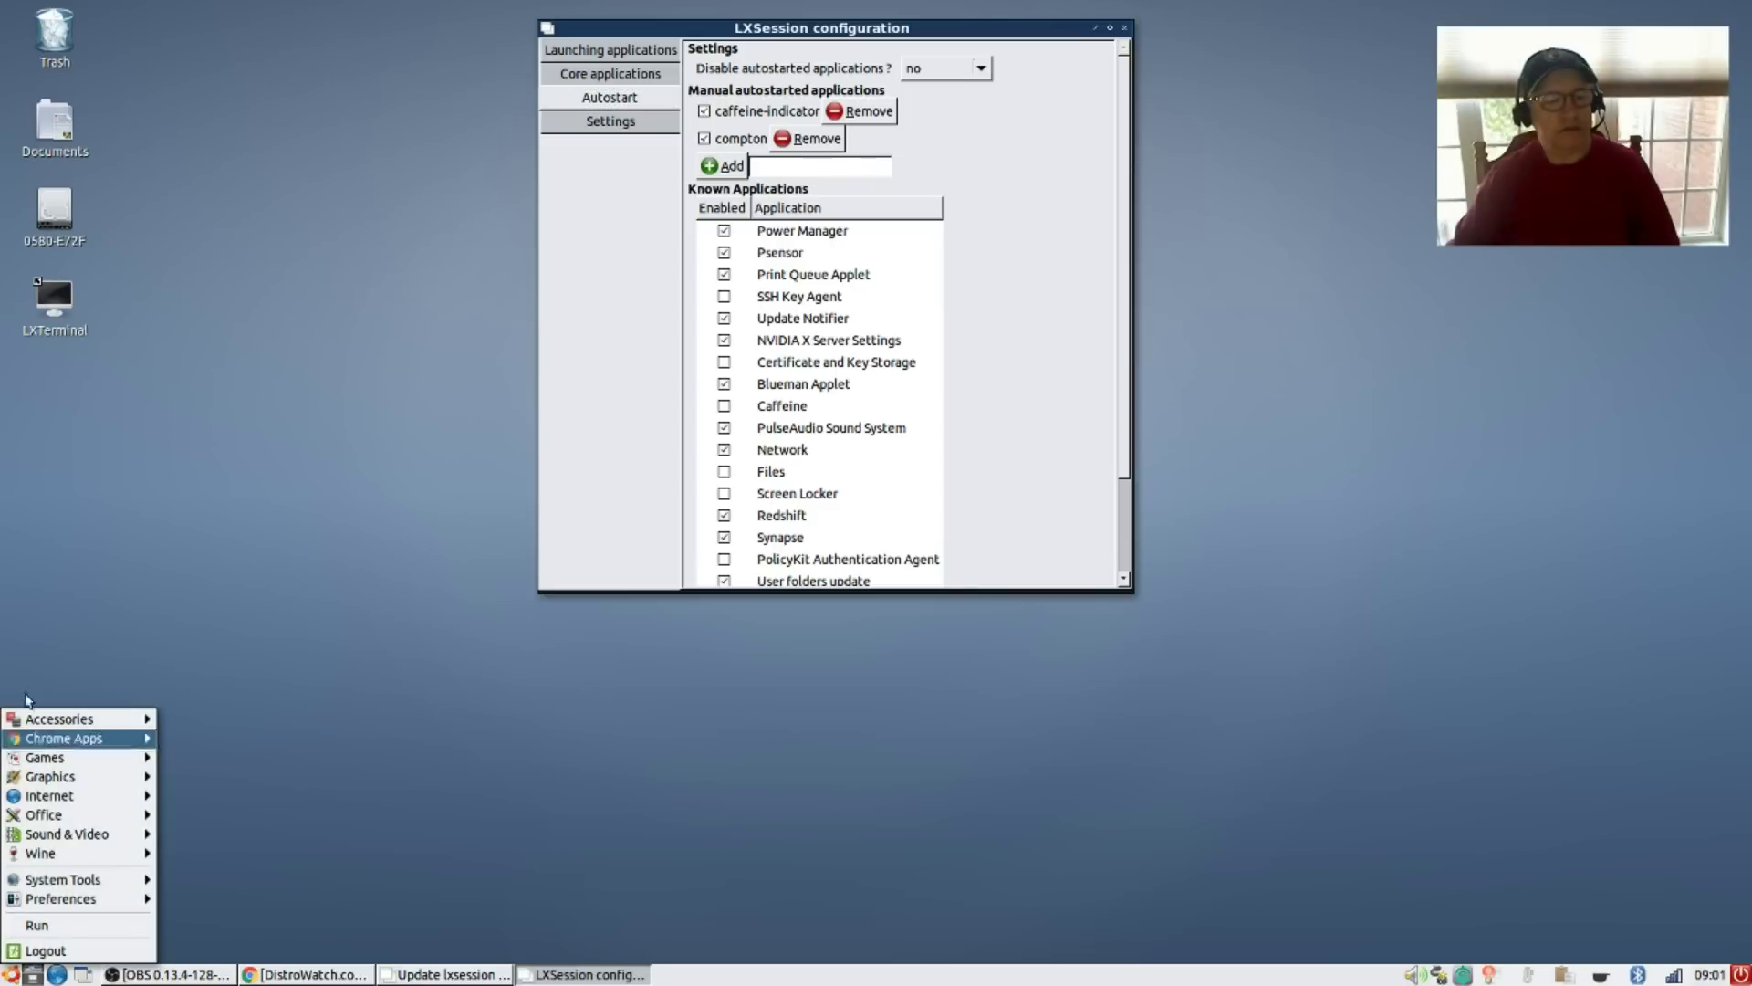
{"action": "mouse_move", "coordinate": [33, 719]}
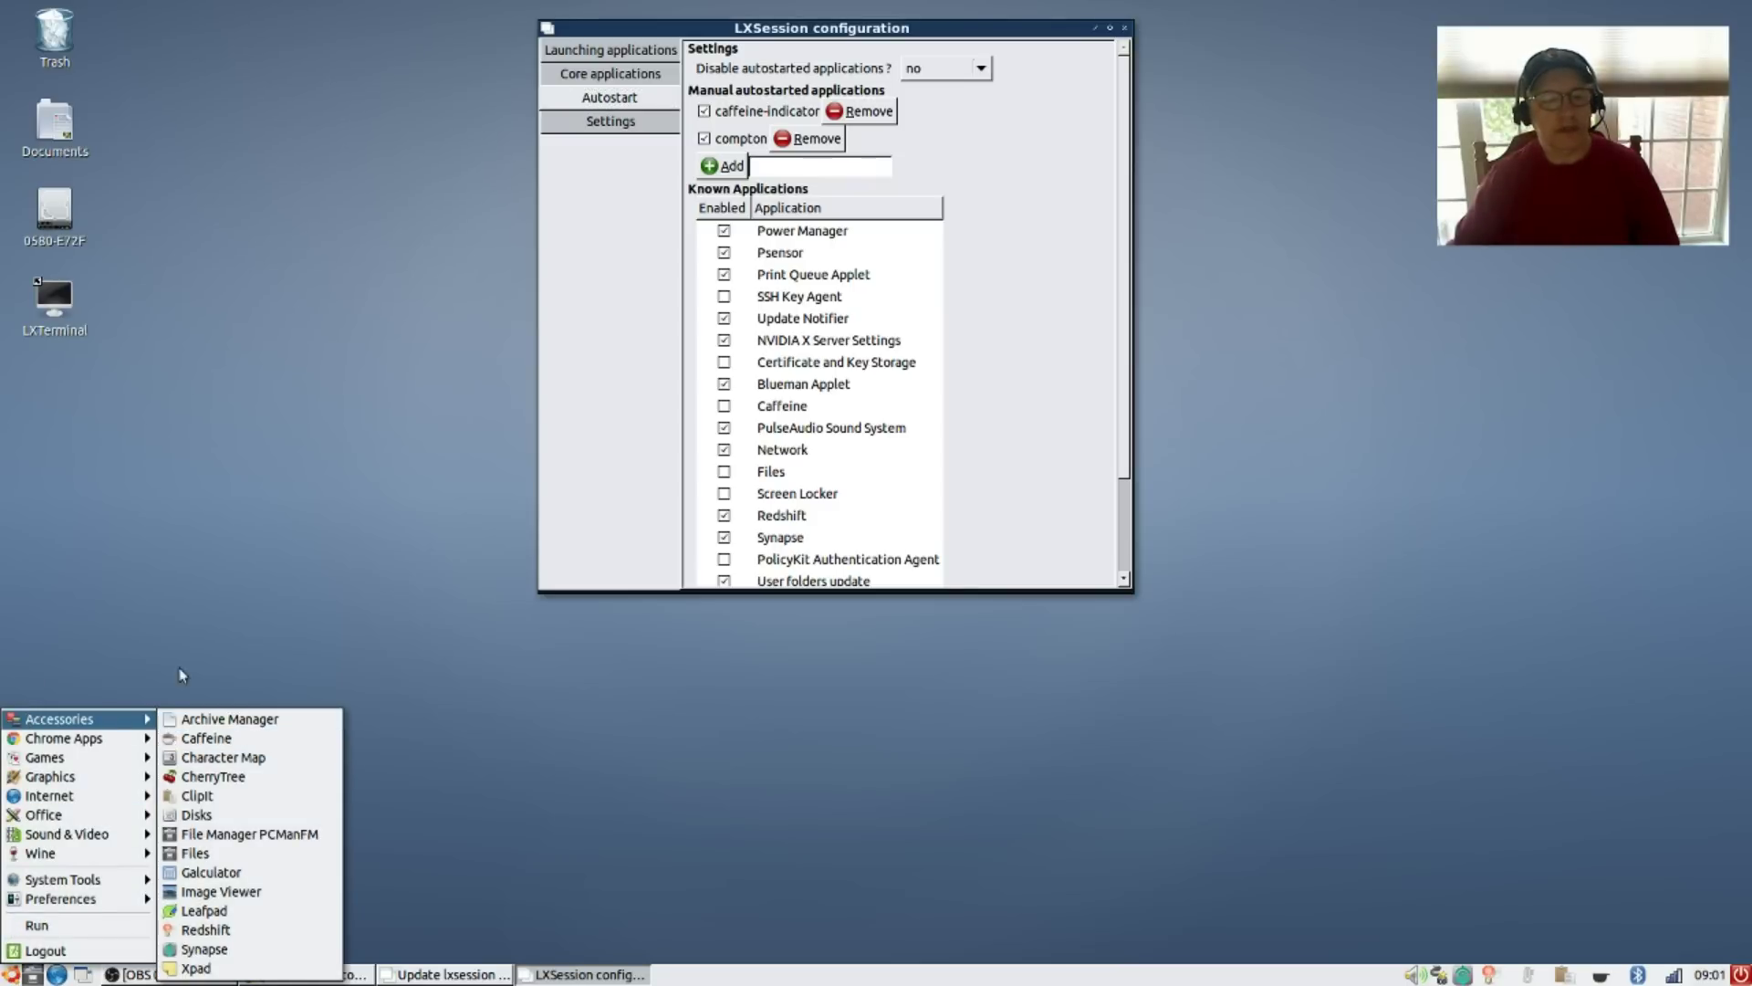
{"action": "left_click", "coordinate": [253, 556]}
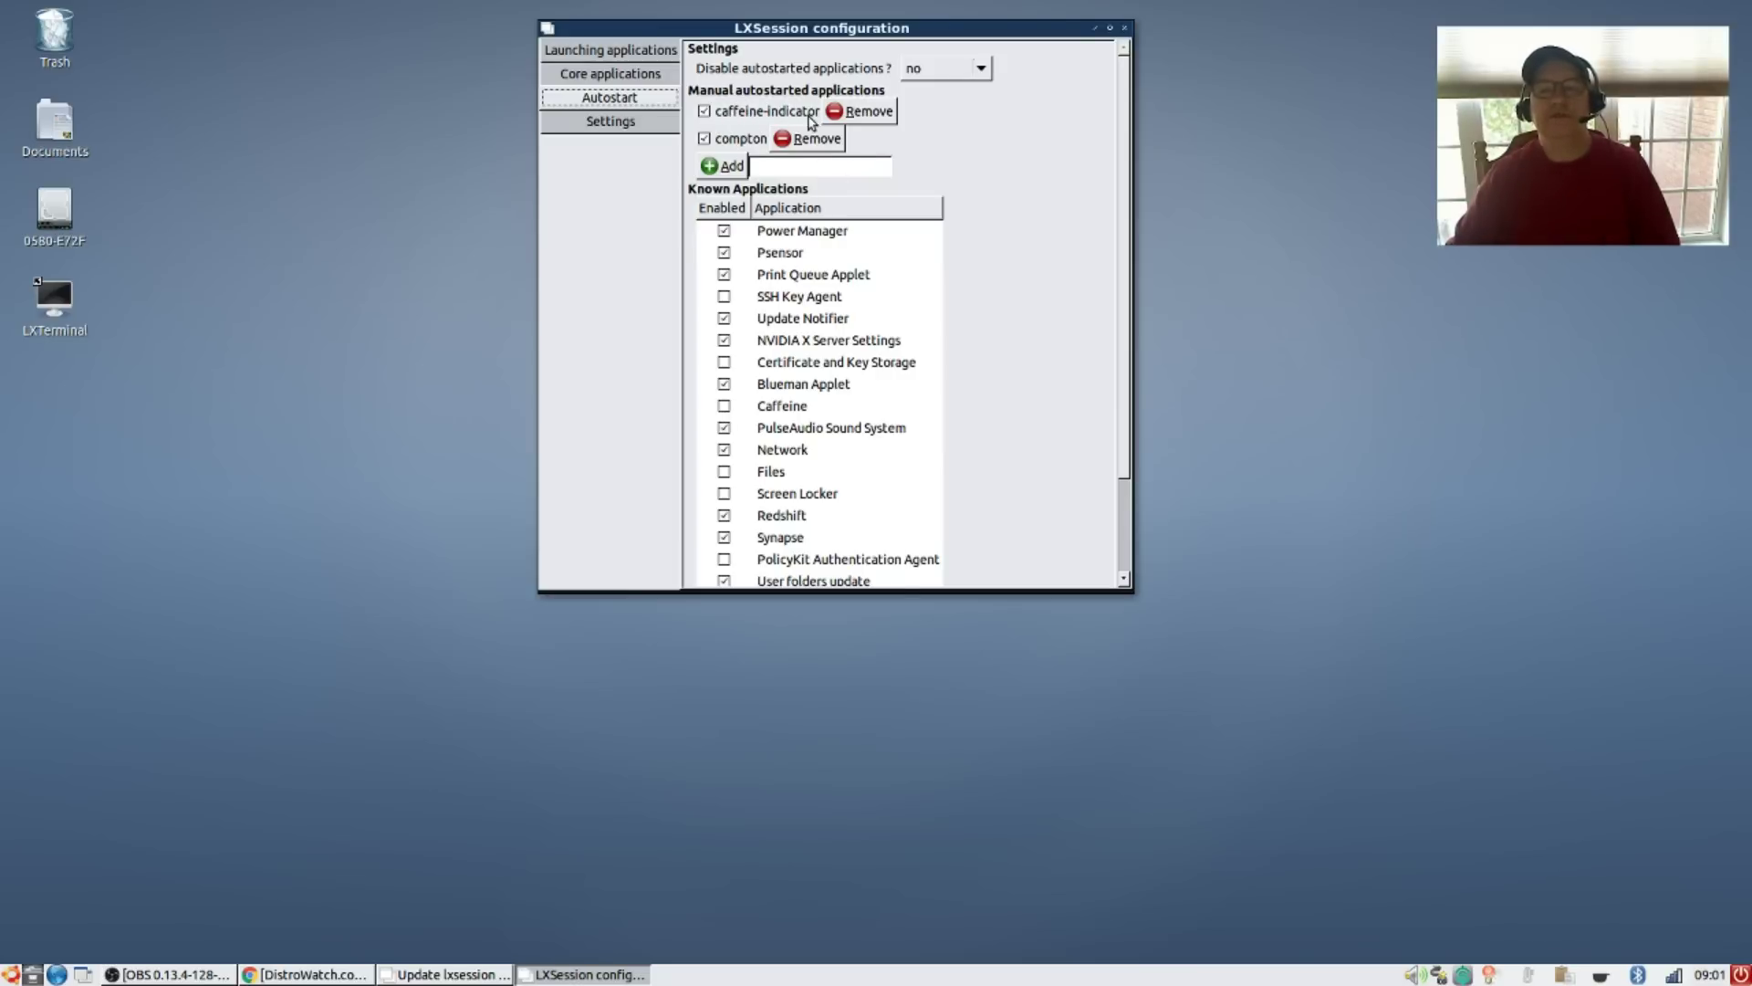
Remove caffeine-indicator from the autostart list and add it back as 'caffeine-indicator'
{"action": "left_click", "coordinate": [858, 112]}
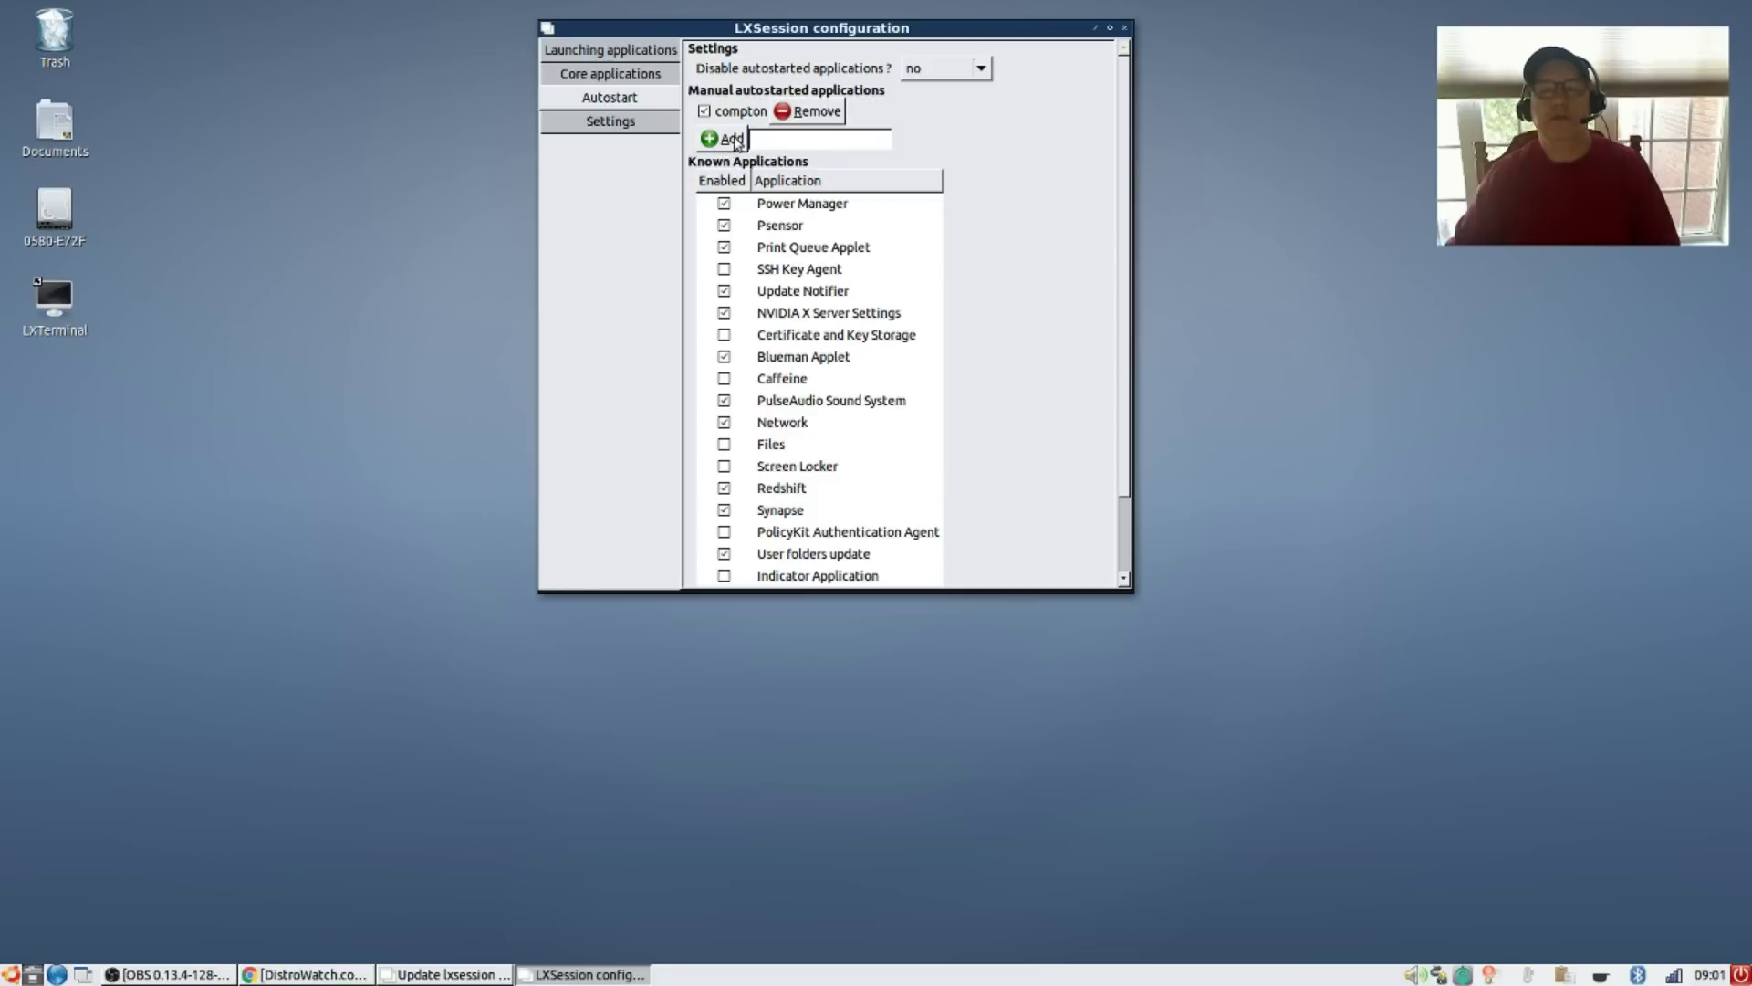
{"action": "left_click", "coordinate": [772, 143]}
{"action": "type", "text": "ca"}
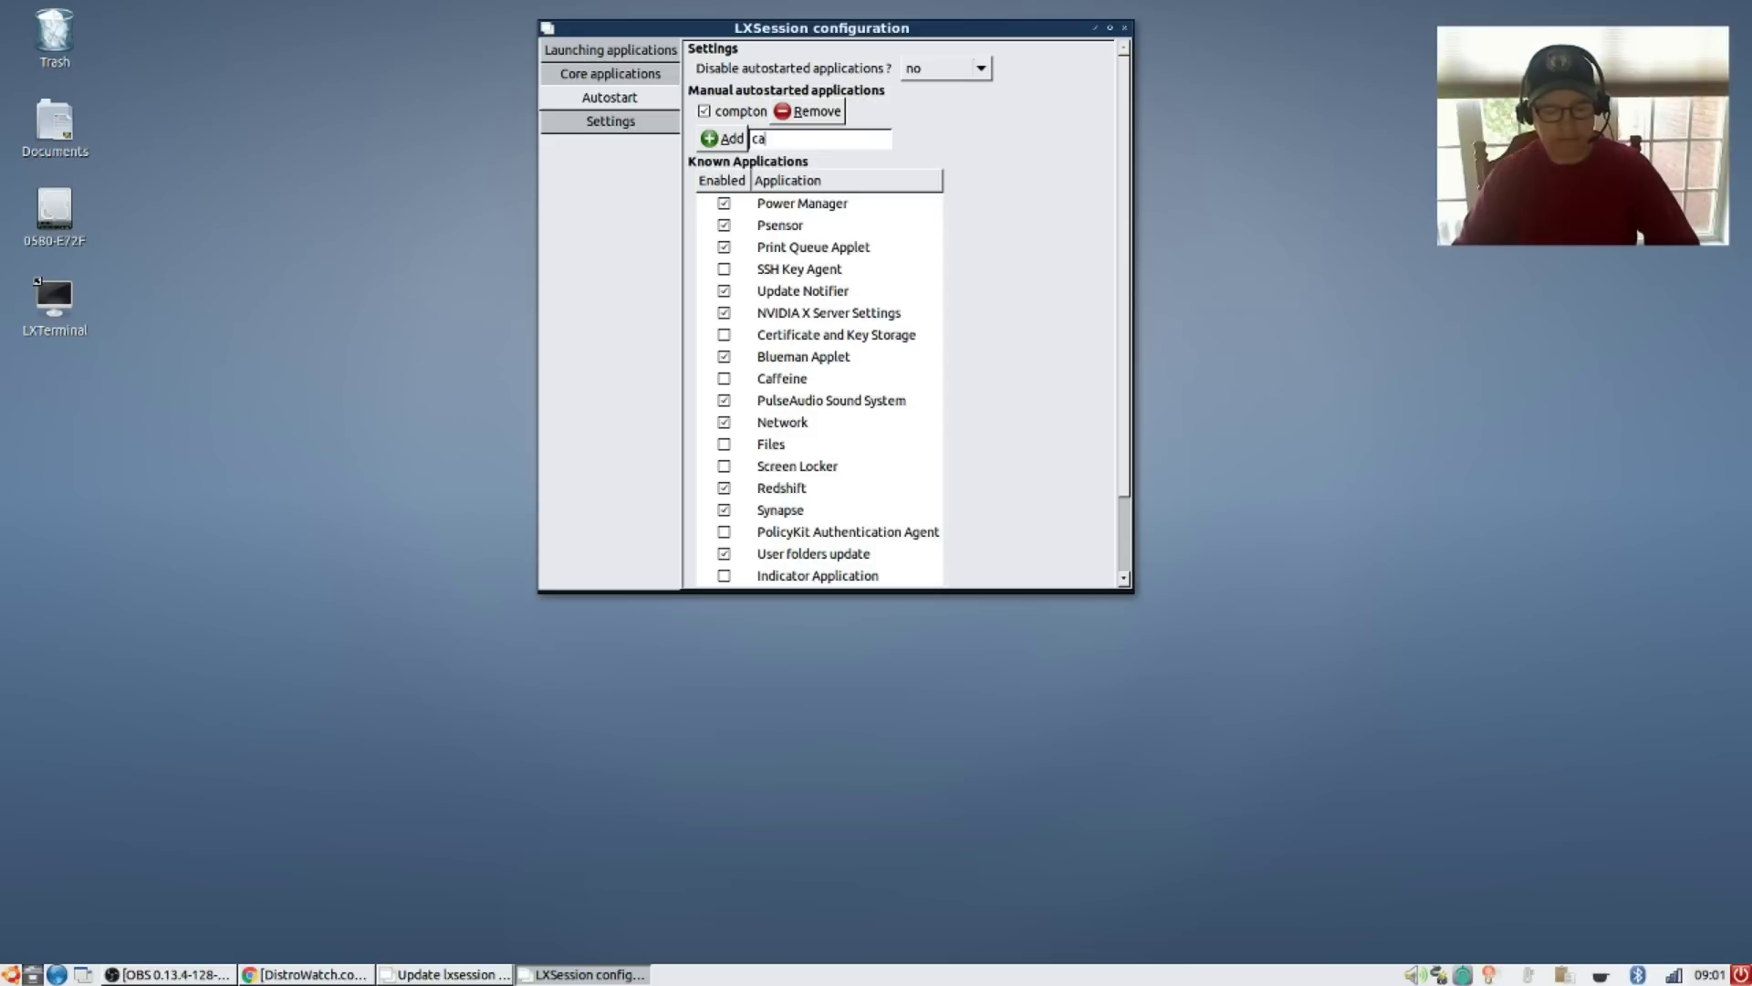
{"action": "type", "text": "ffeine"}
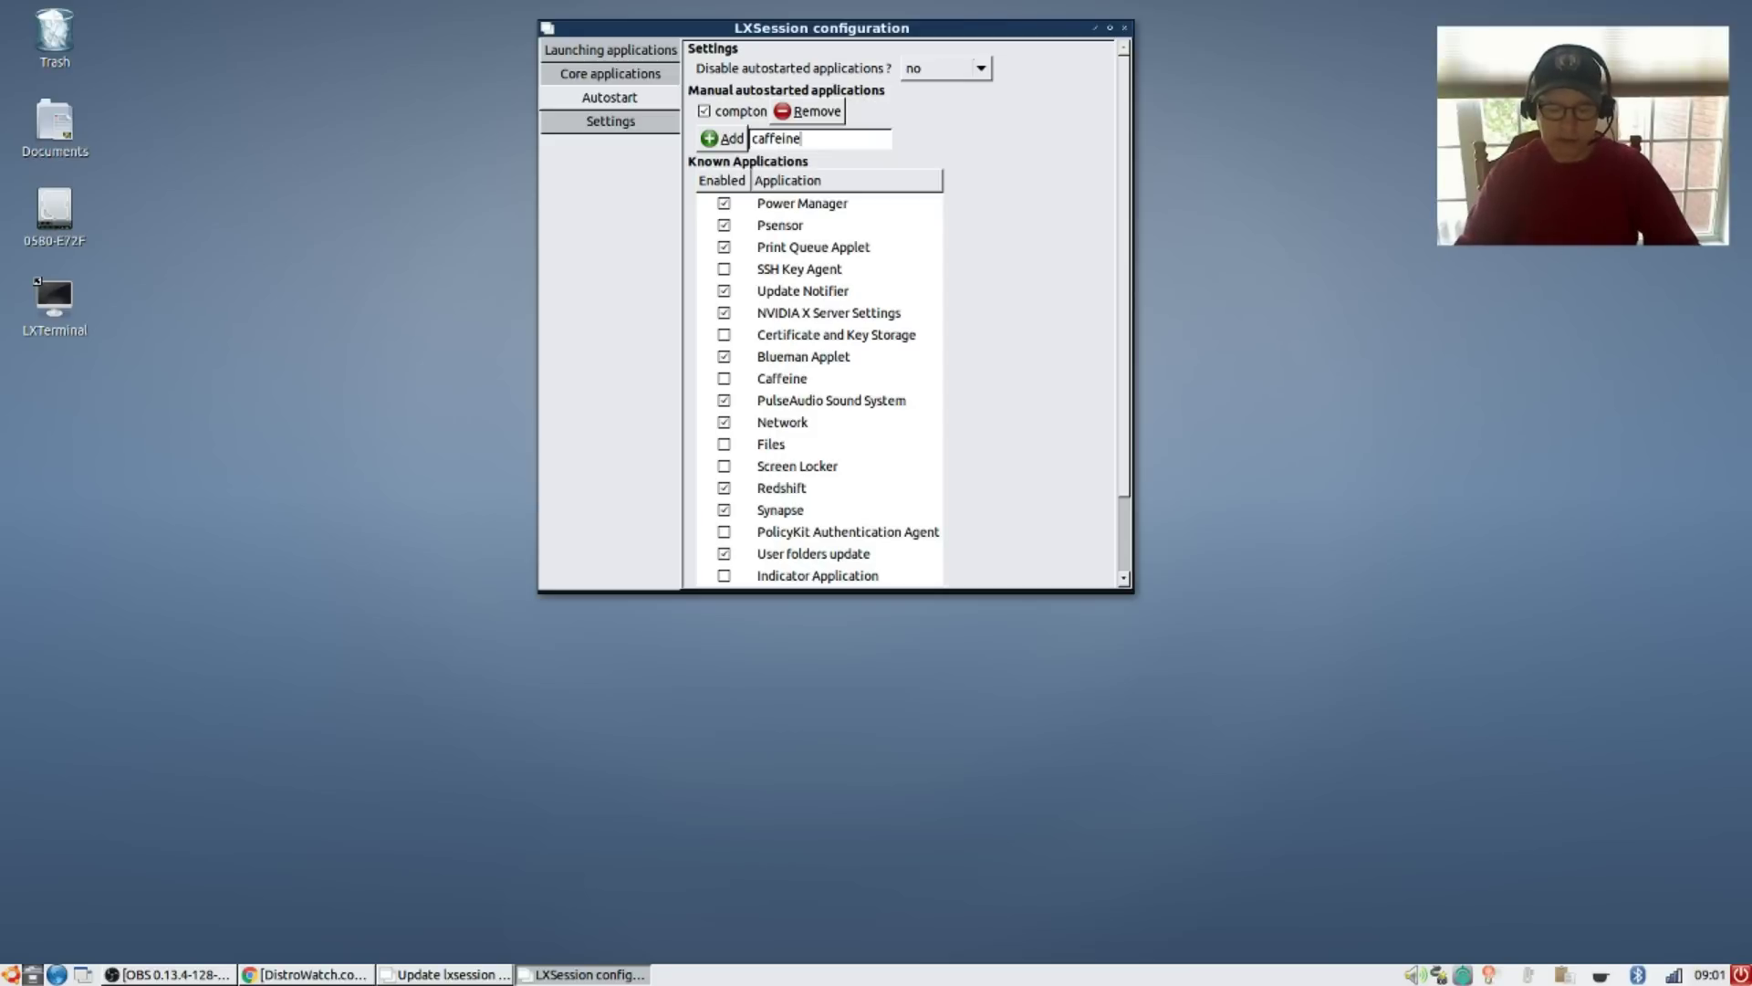
{"action": "type", "text": "-indicator"}
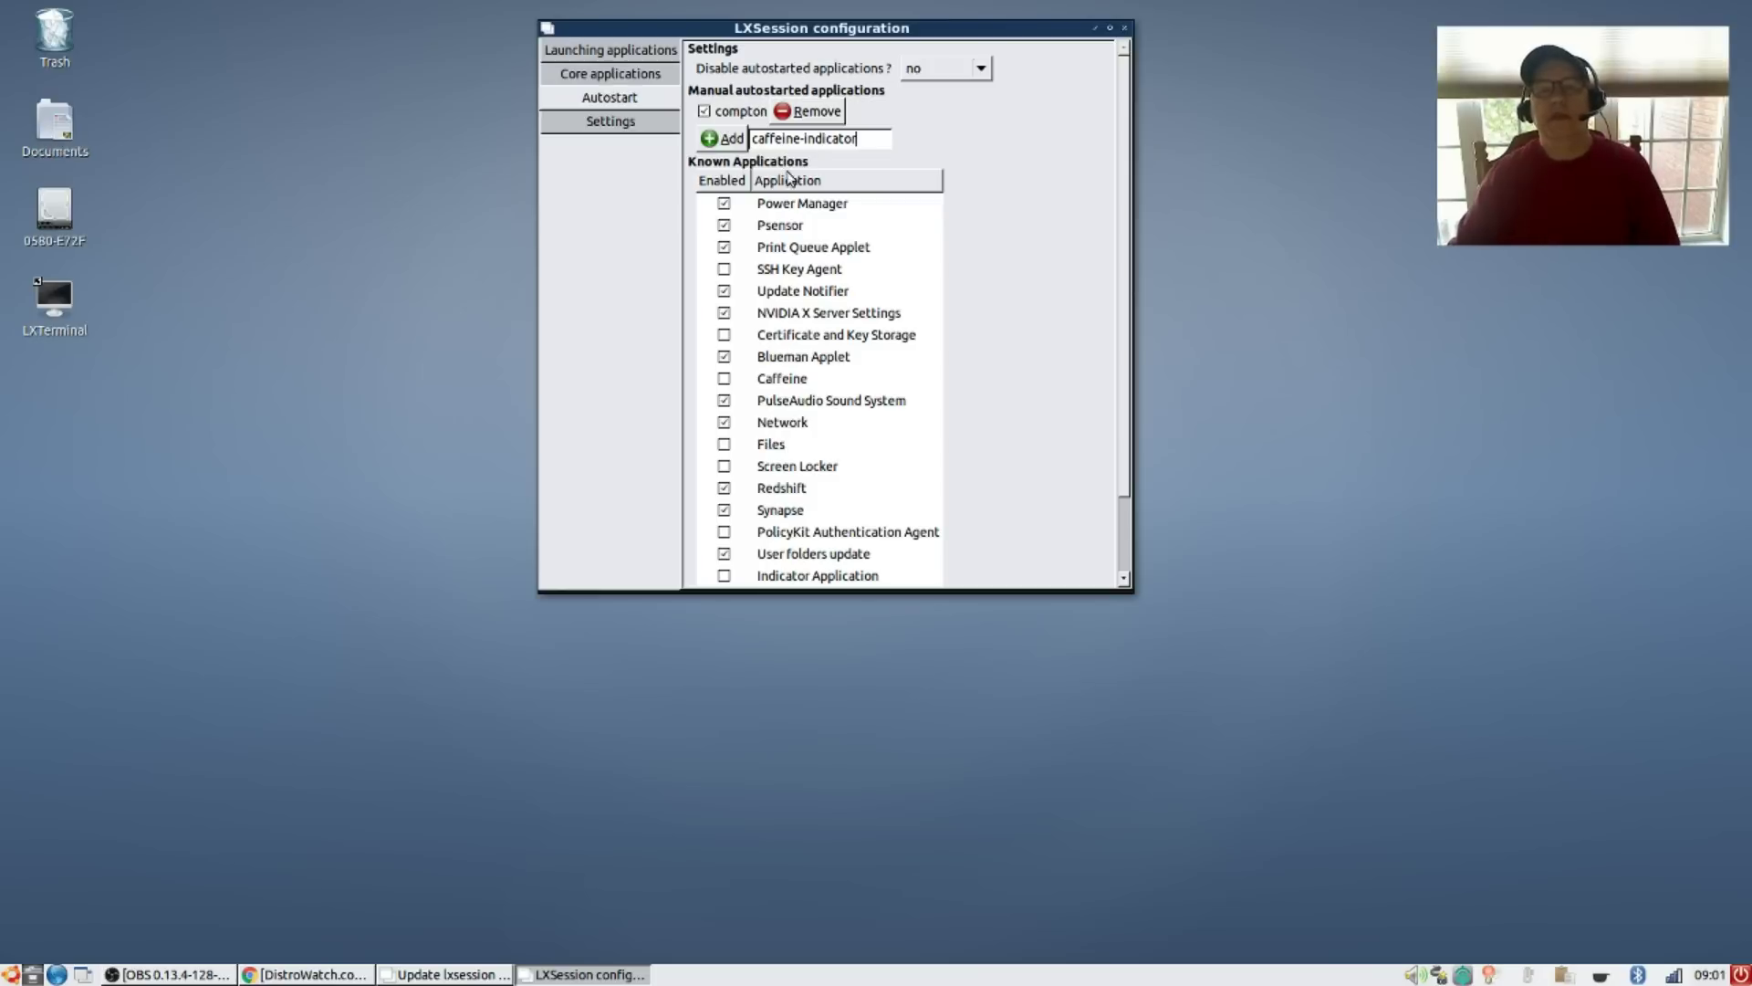
{"action": "left_click", "coordinate": [730, 144]}
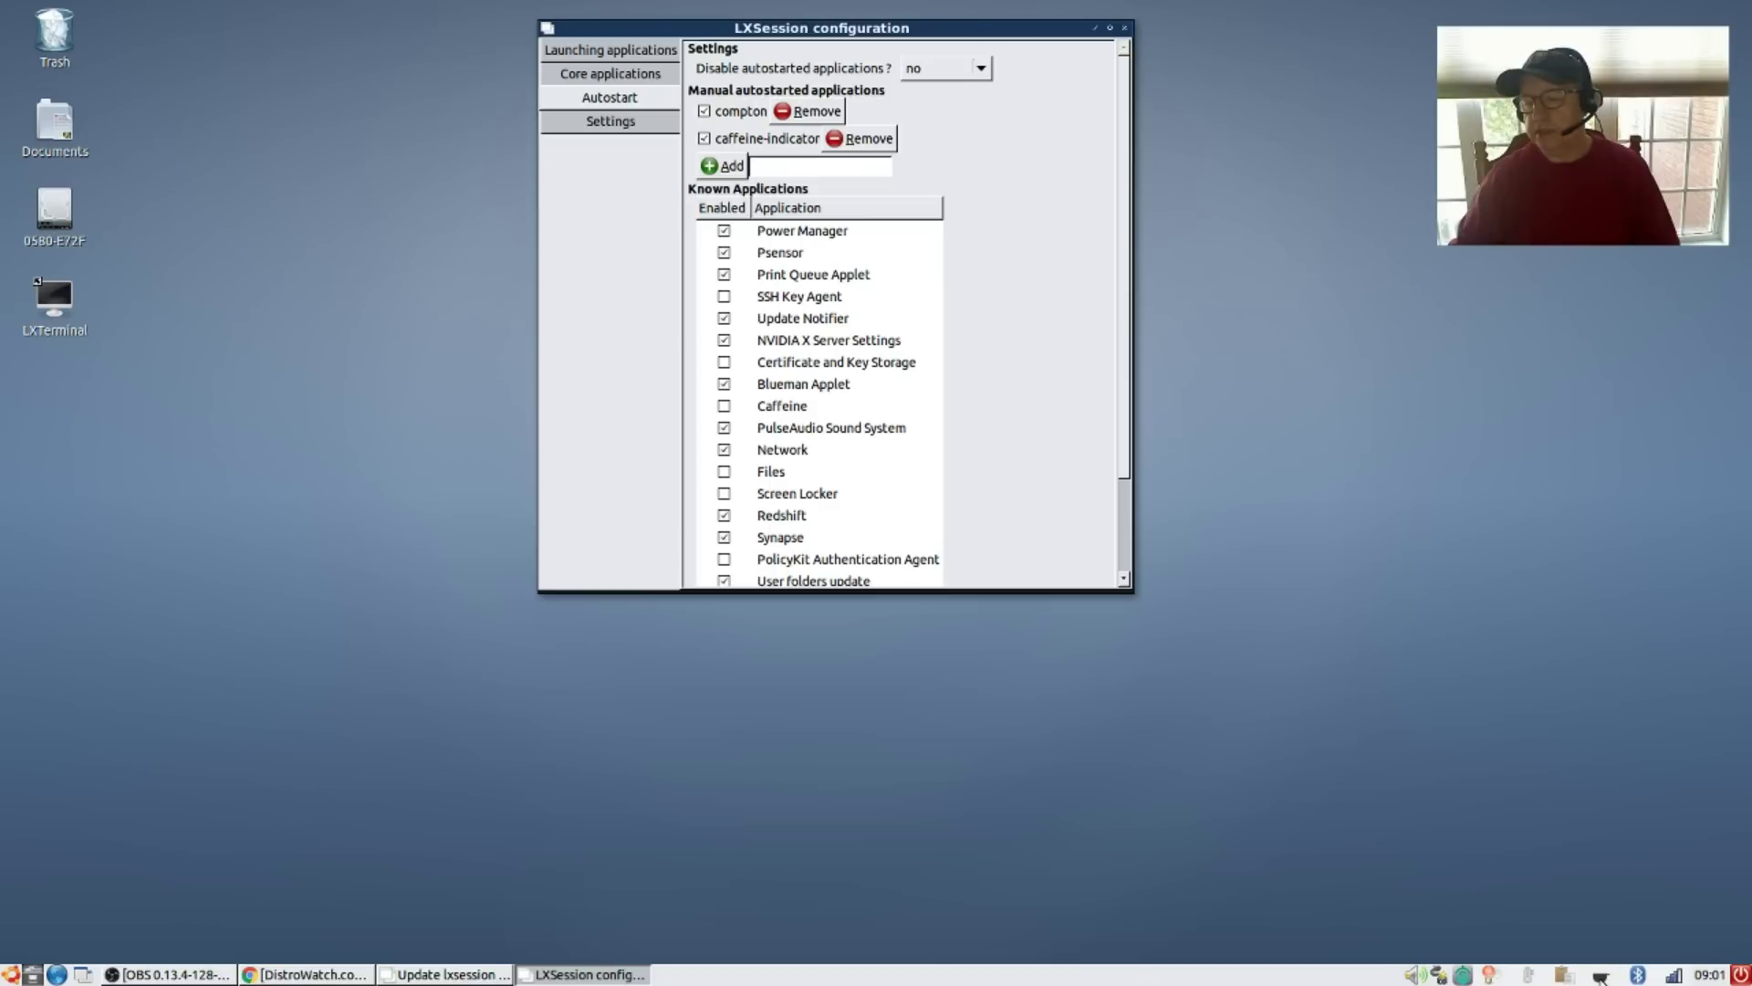
Activate the Caffeine tray indicator, confirm it is on, and dismiss its menu
{"action": "left_click", "coordinate": [1600, 977]}
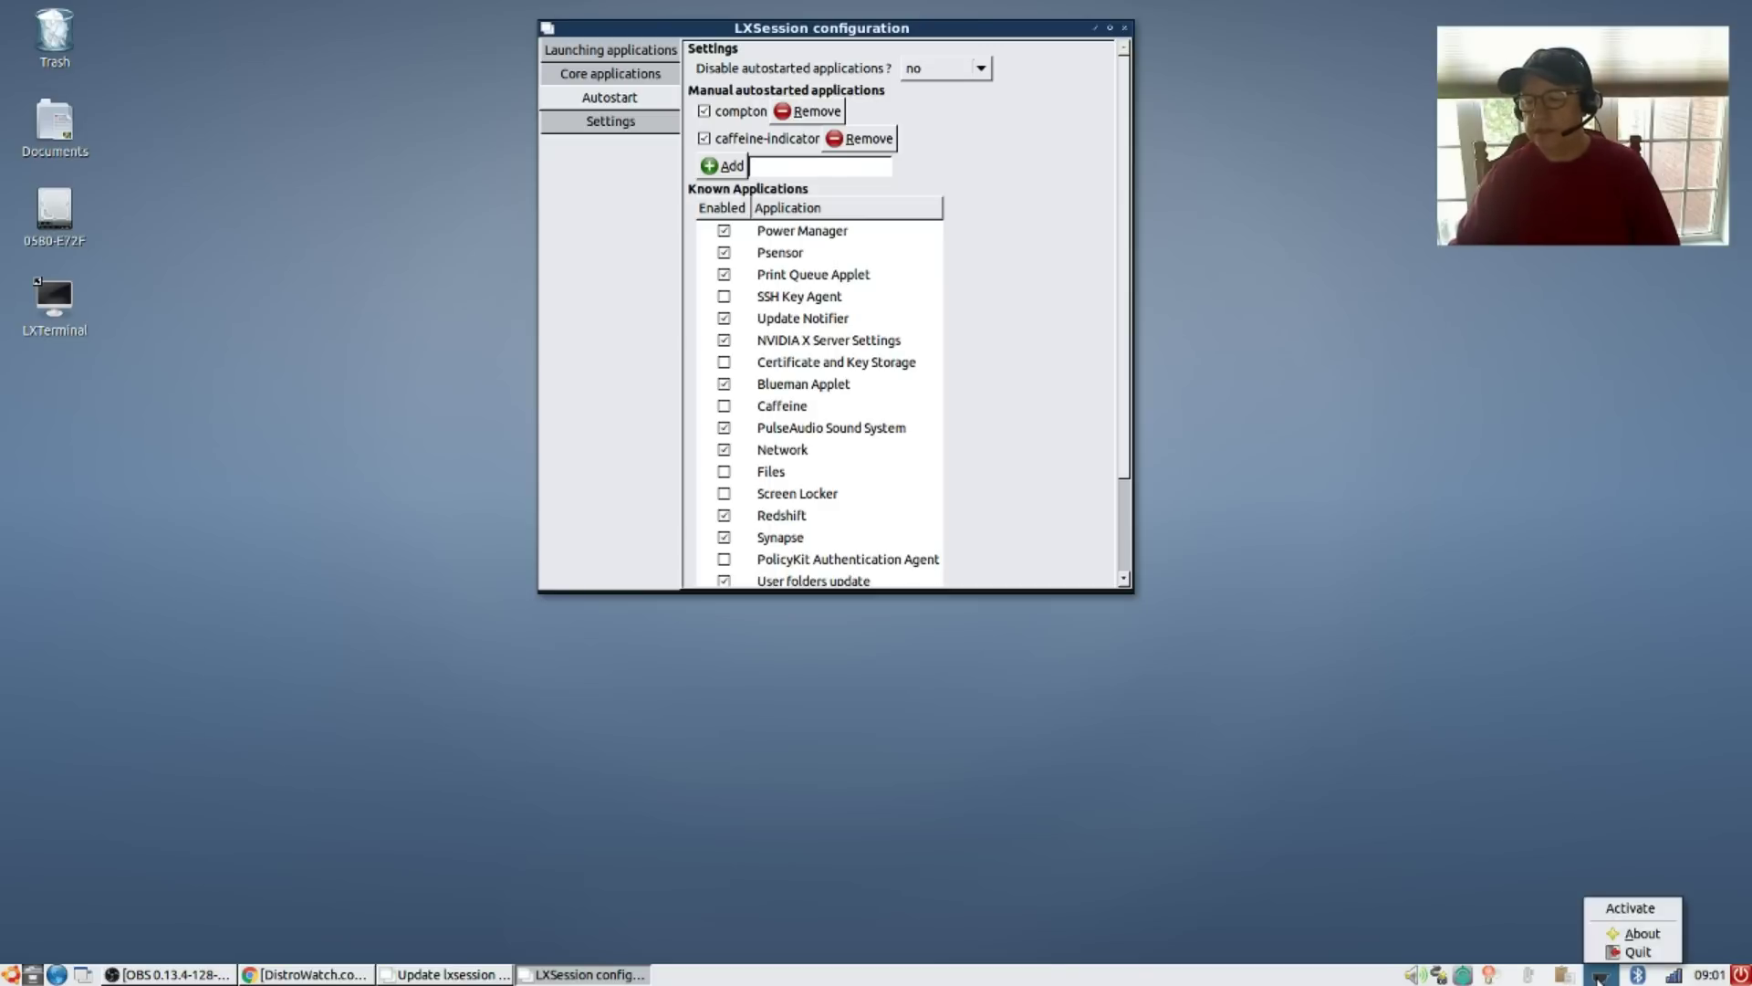
{"action": "left_click", "coordinate": [1600, 976]}
{"action": "left_click", "coordinate": [1600, 977]}
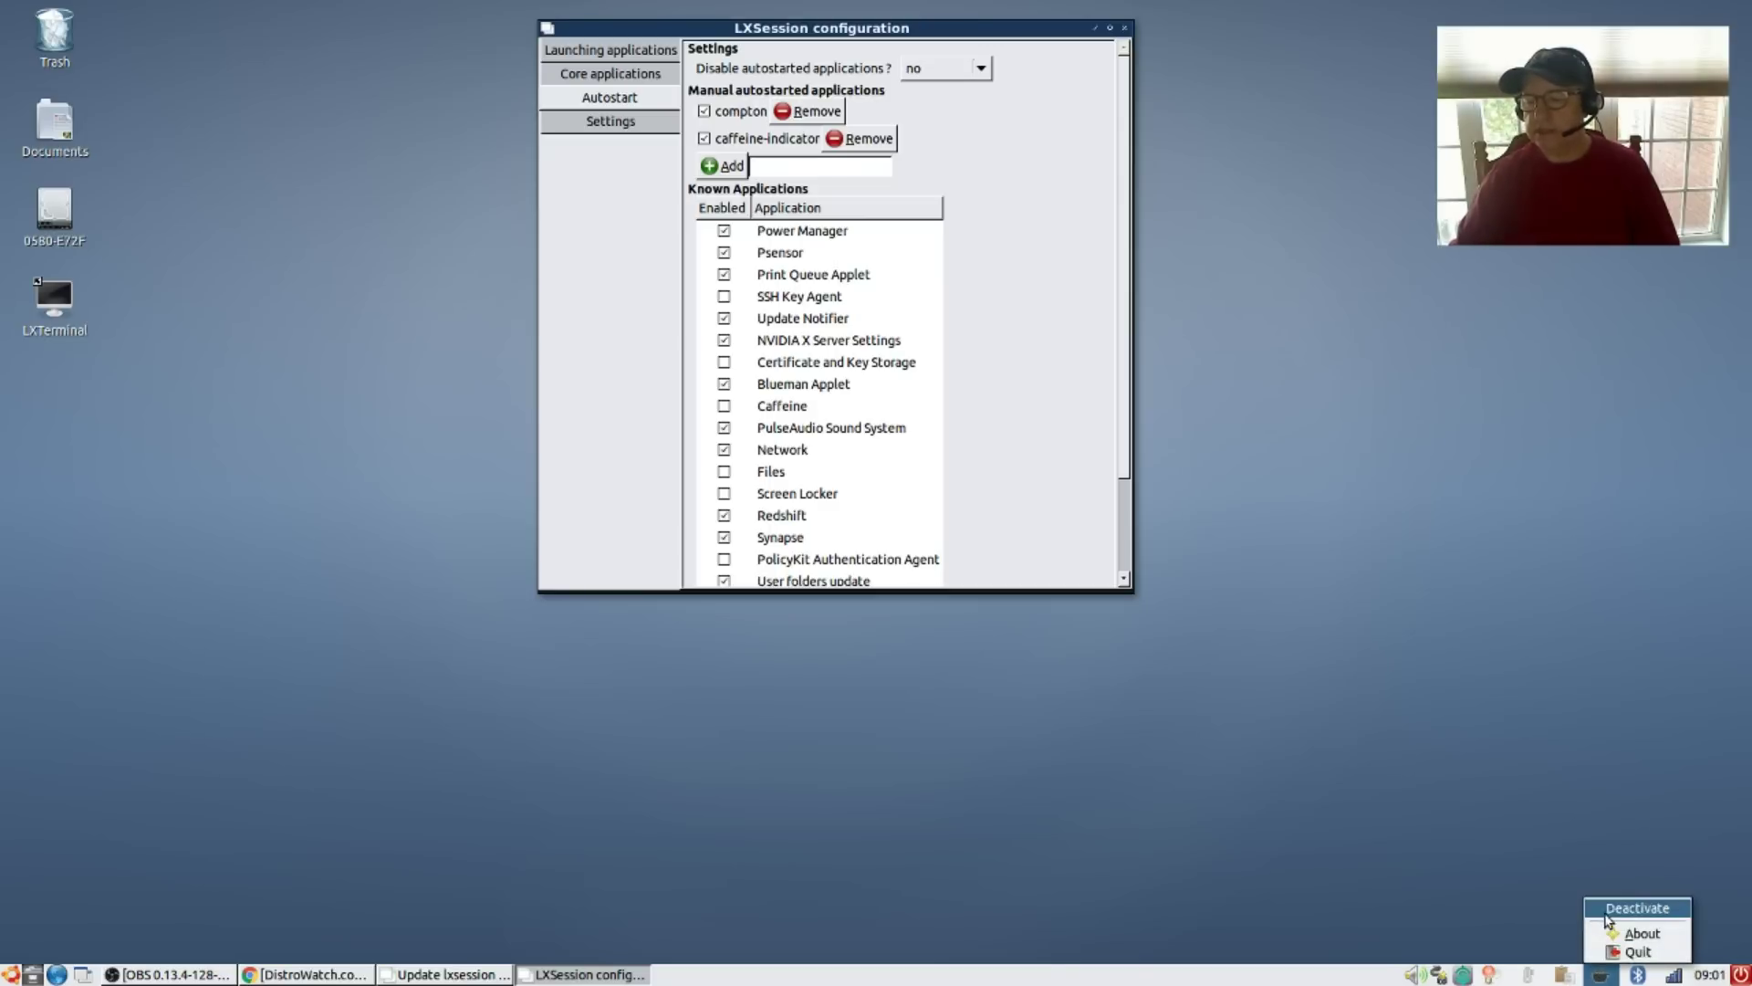
{"action": "left_click", "coordinate": [1606, 909]}
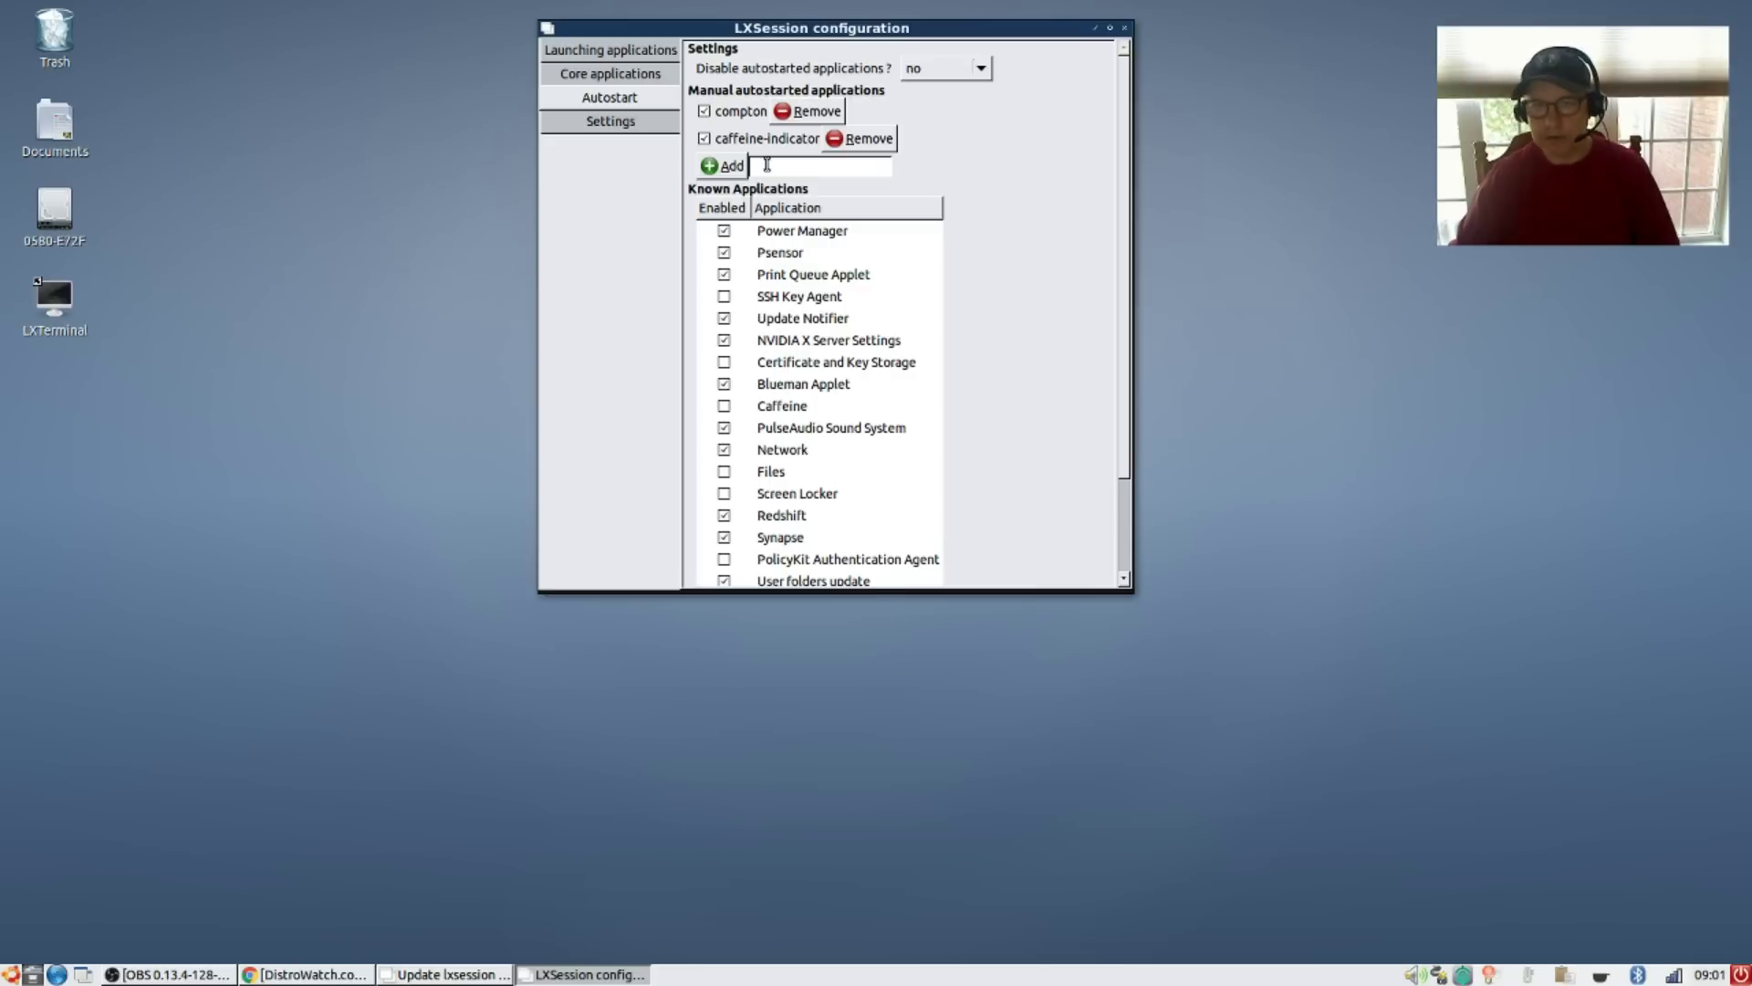
{"action": "left_click_drag", "start_coordinate": [802, 30], "coordinate": [784, 67]}
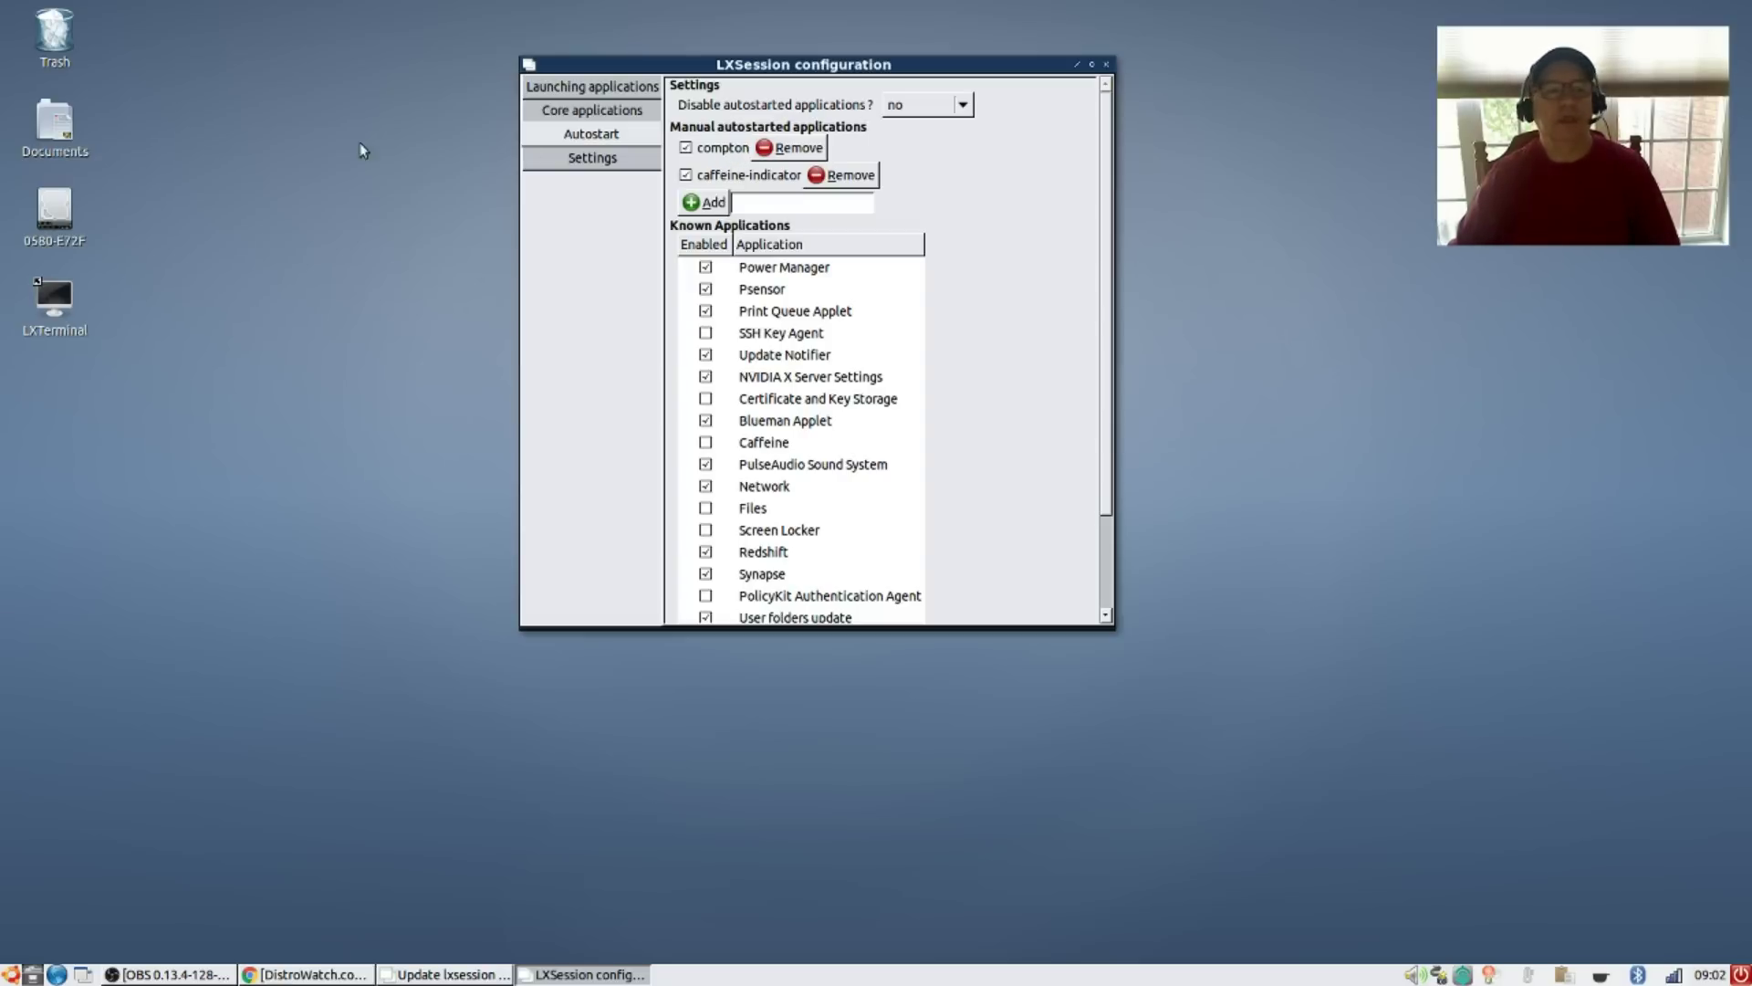
{"action": "double_click", "coordinate": [50, 131]}
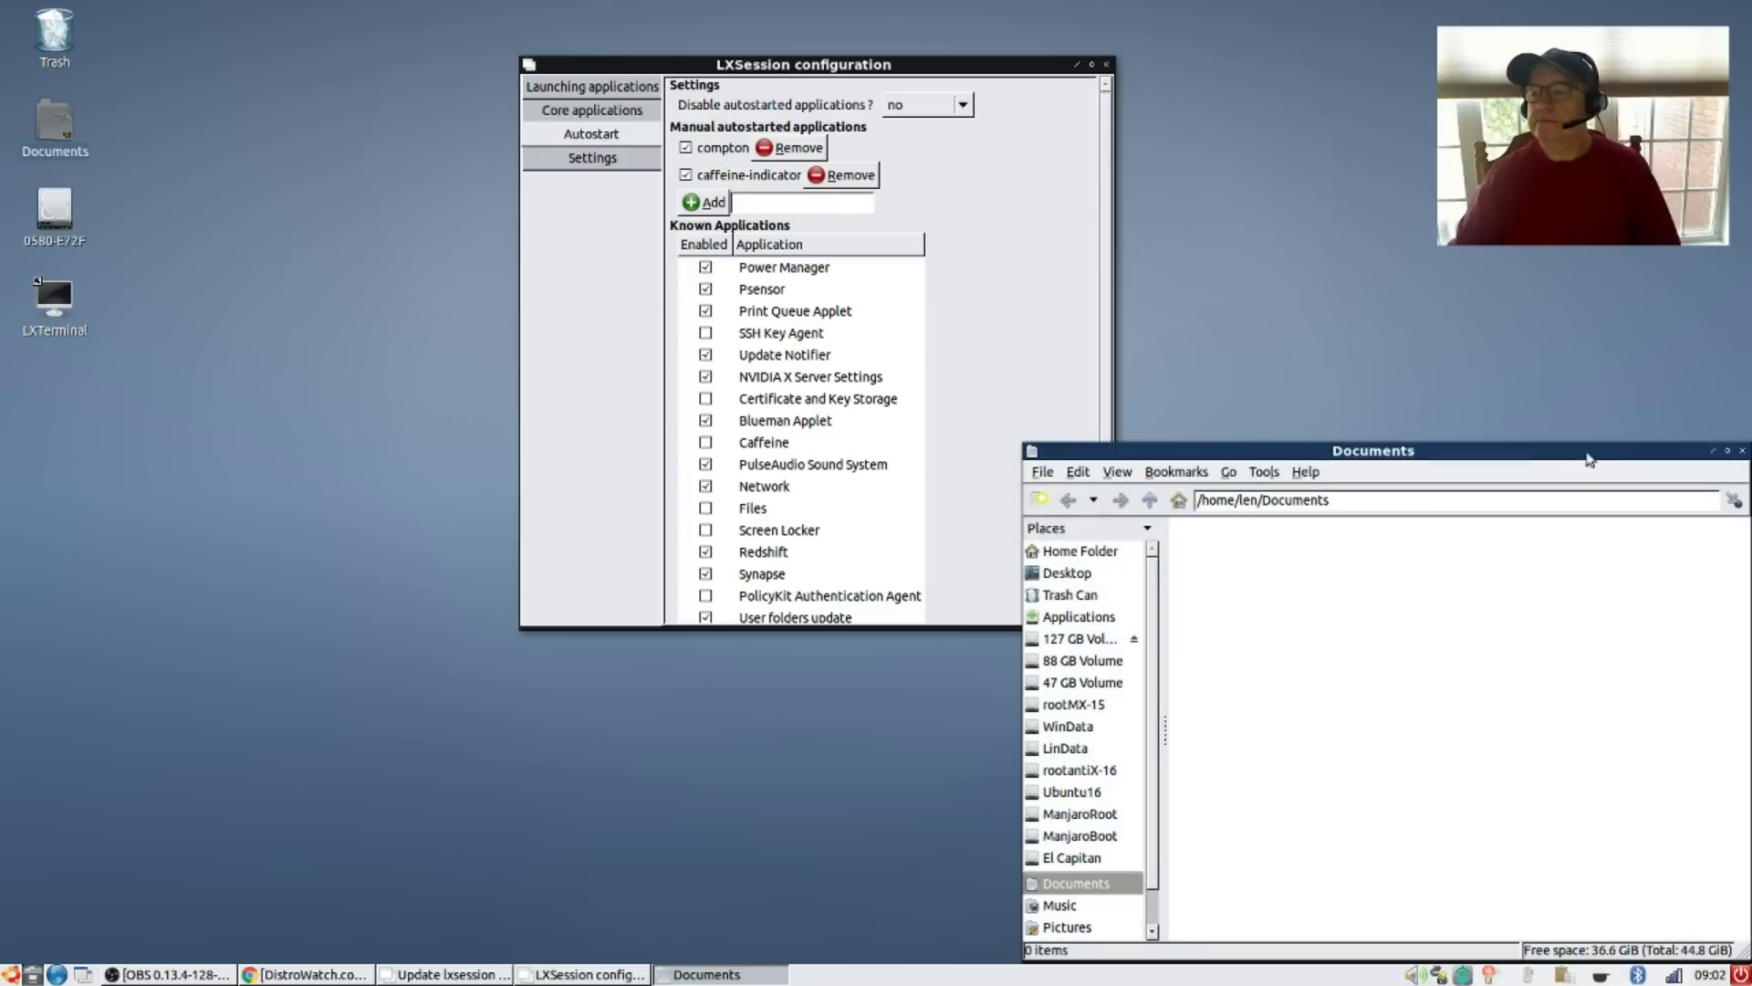
{"action": "left_click_drag", "start_coordinate": [1588, 459], "coordinate": [1226, 324]}
{"action": "left_click", "coordinate": [752, 418]}
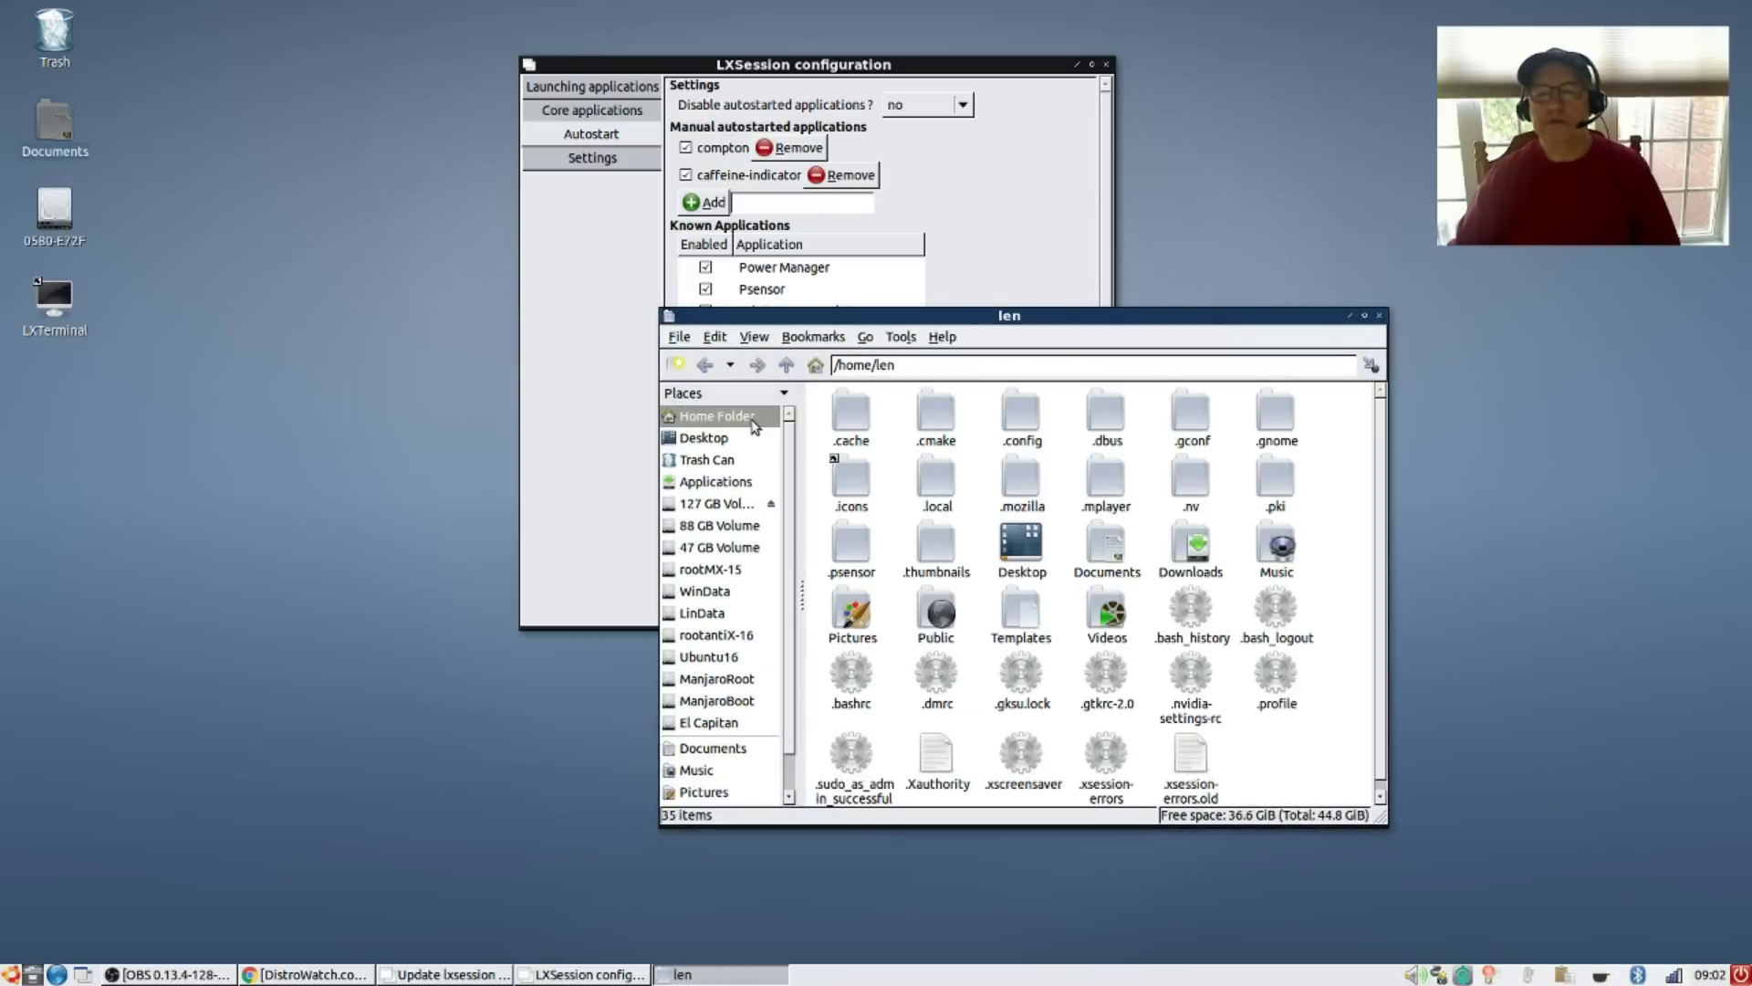
{"action": "double_click", "coordinate": [1029, 422]}
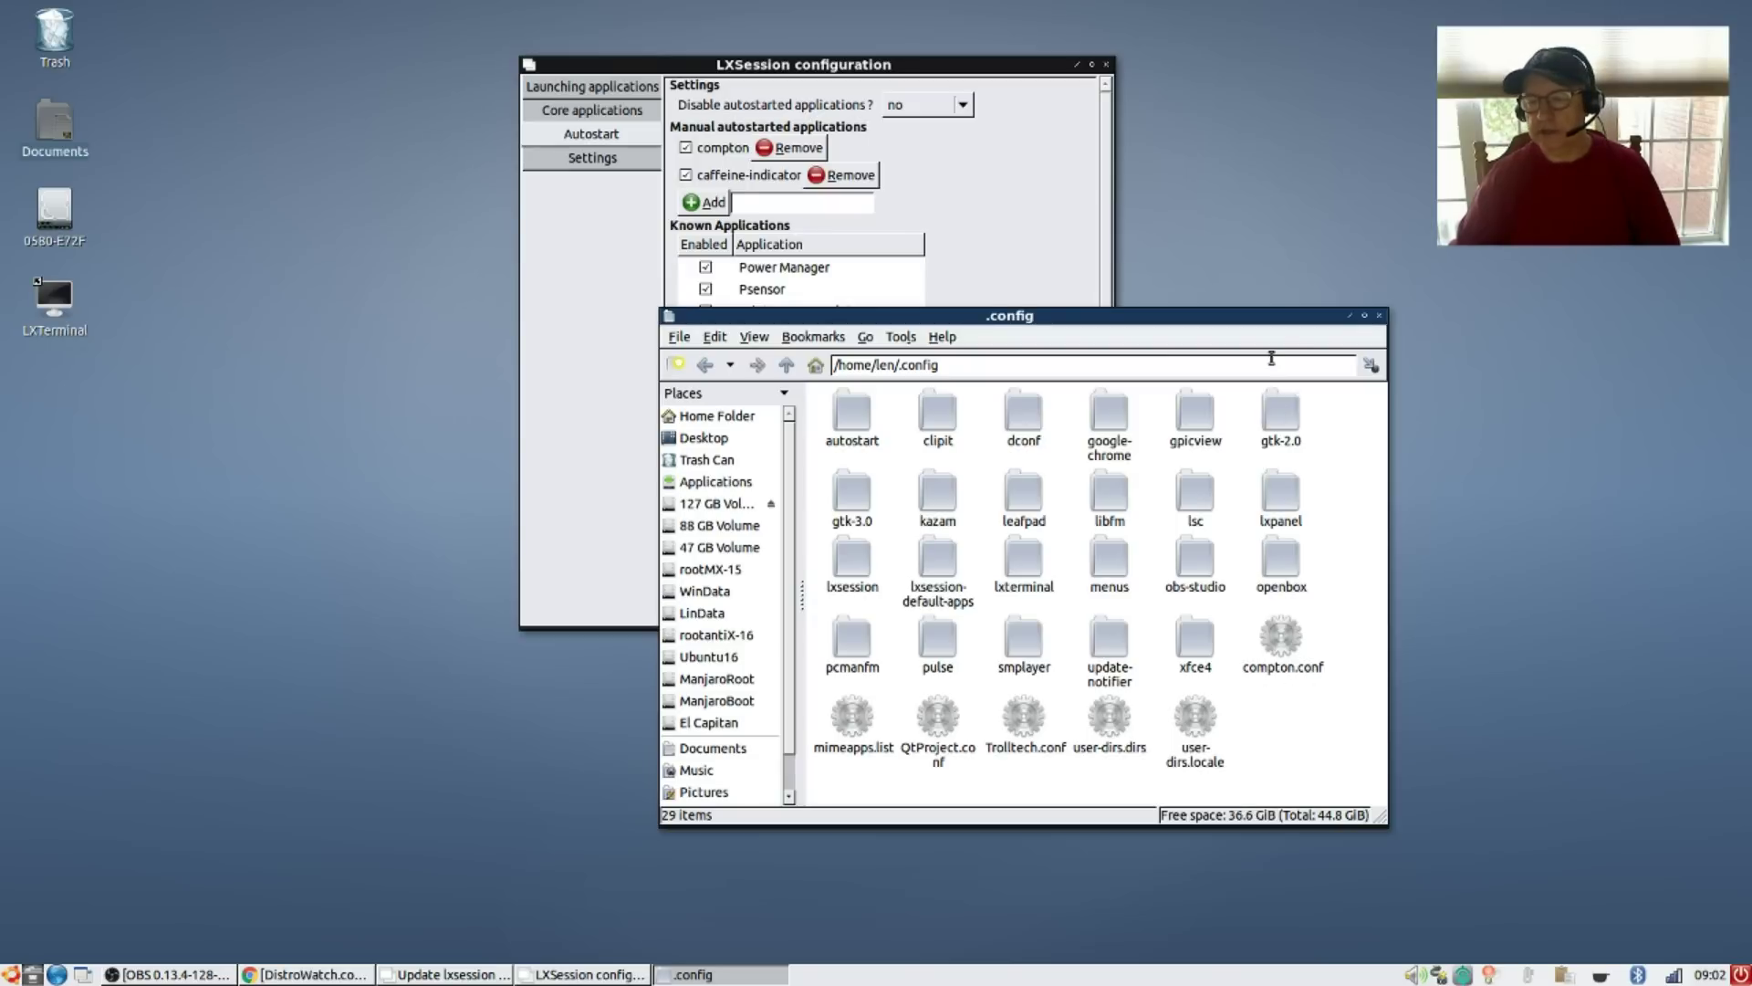
{"action": "left_click", "coordinate": [1379, 316]}
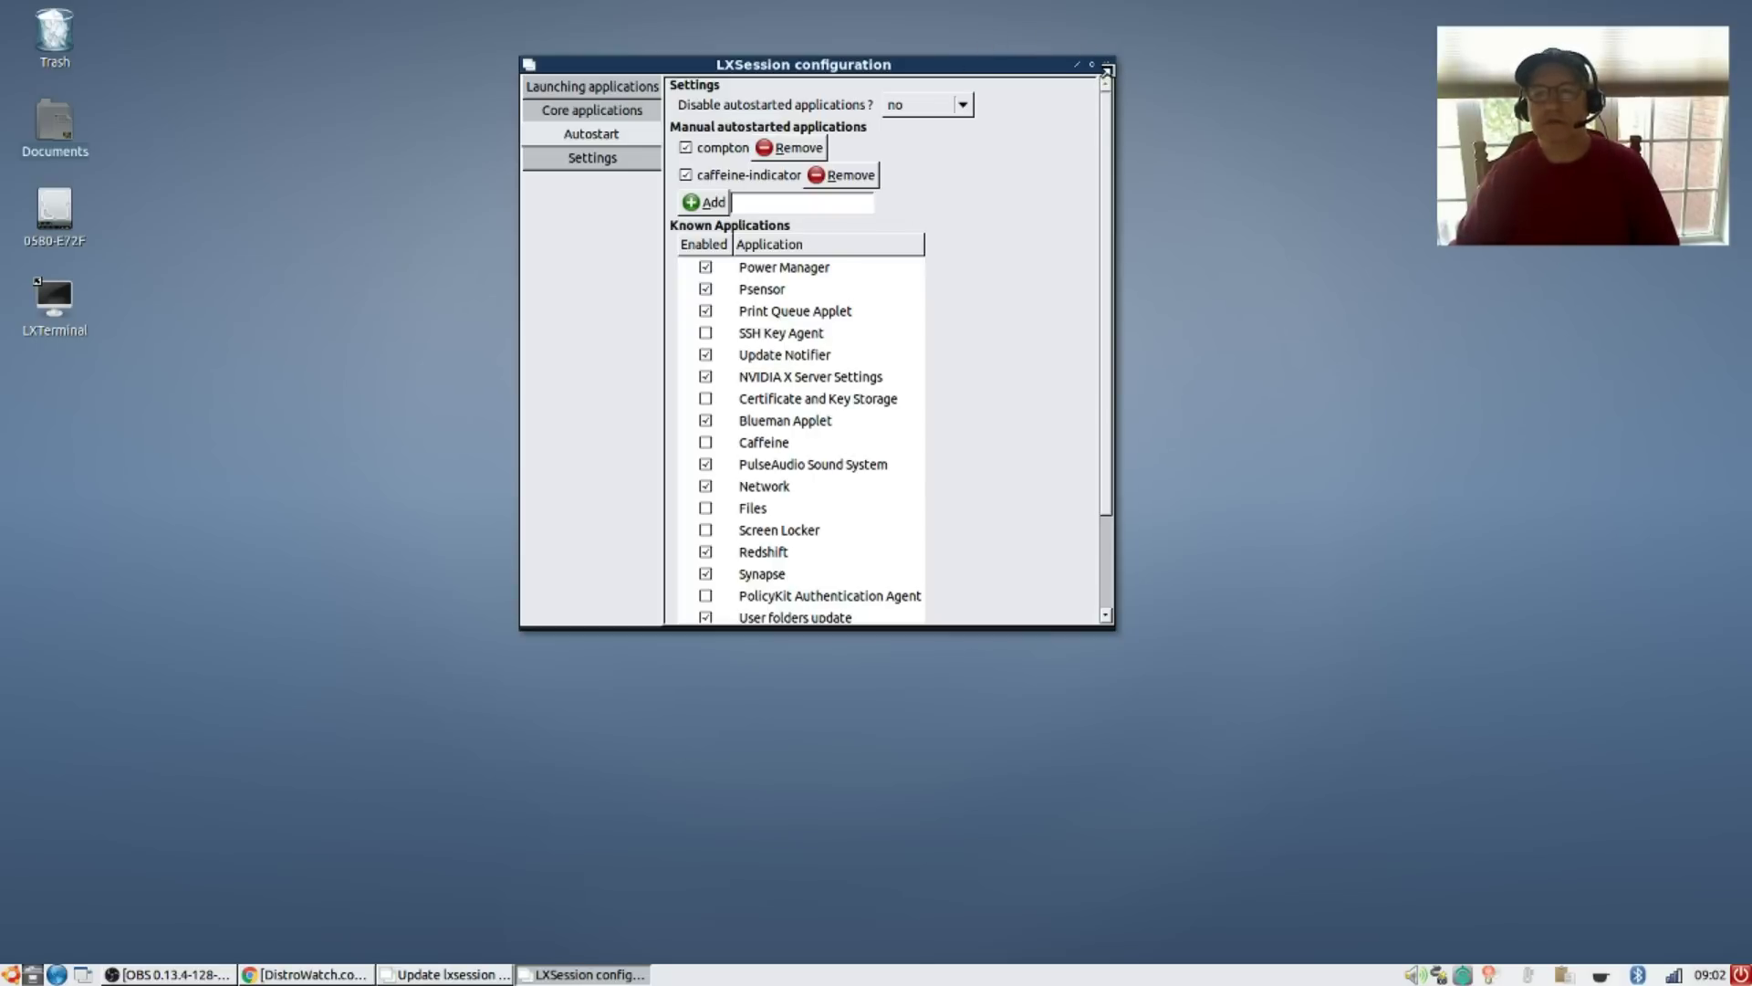
Close LXSession configuration and launch Additional Drivers from the Preferences menu
{"action": "left_click", "coordinate": [1107, 70]}
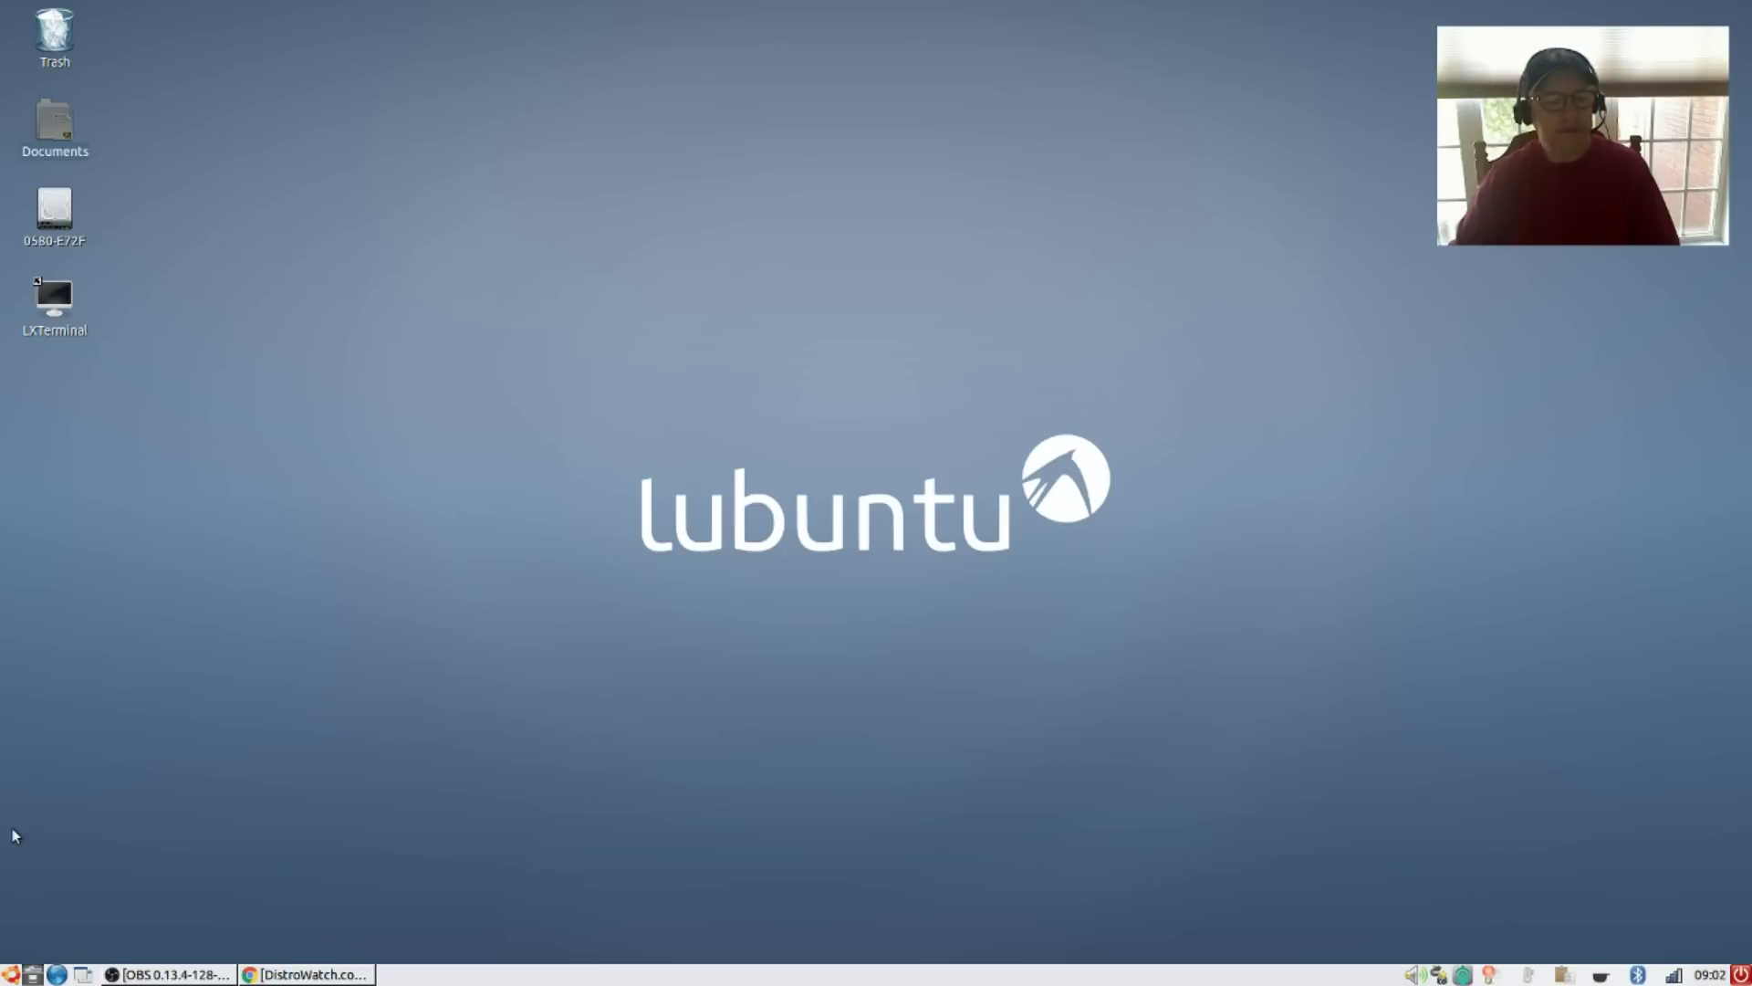
{"action": "left_click", "coordinate": [11, 974]}
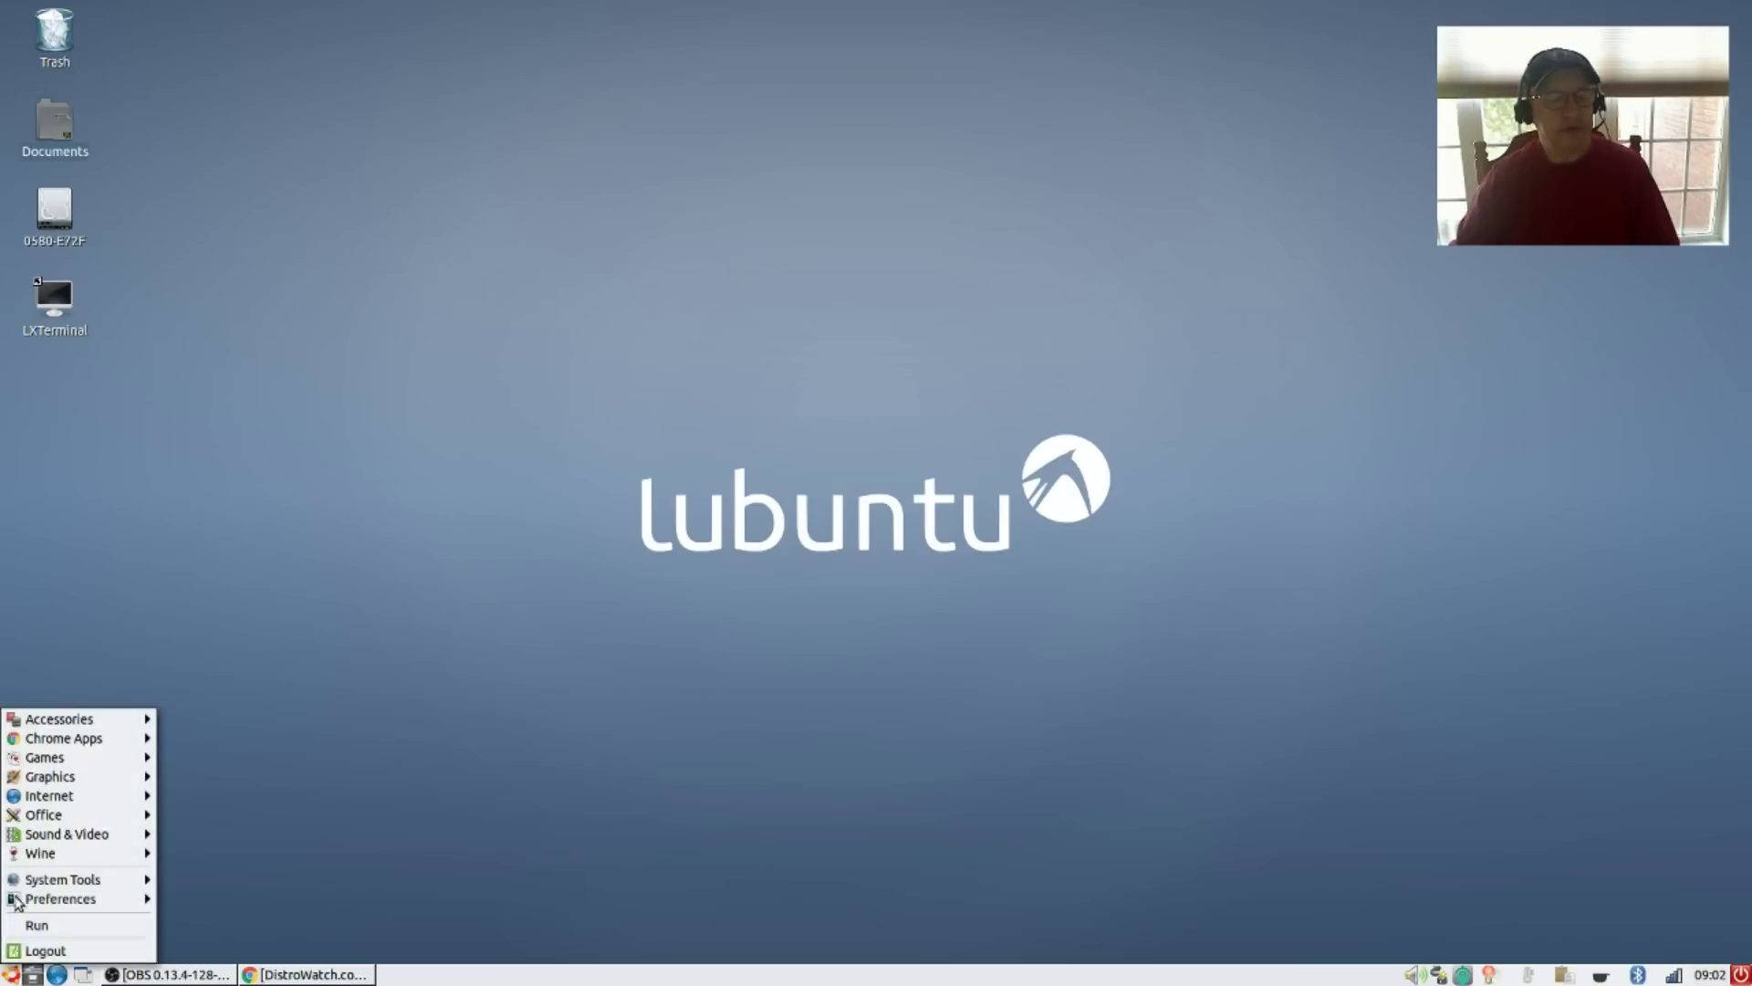
{"action": "mouse_move", "coordinate": [35, 887]}
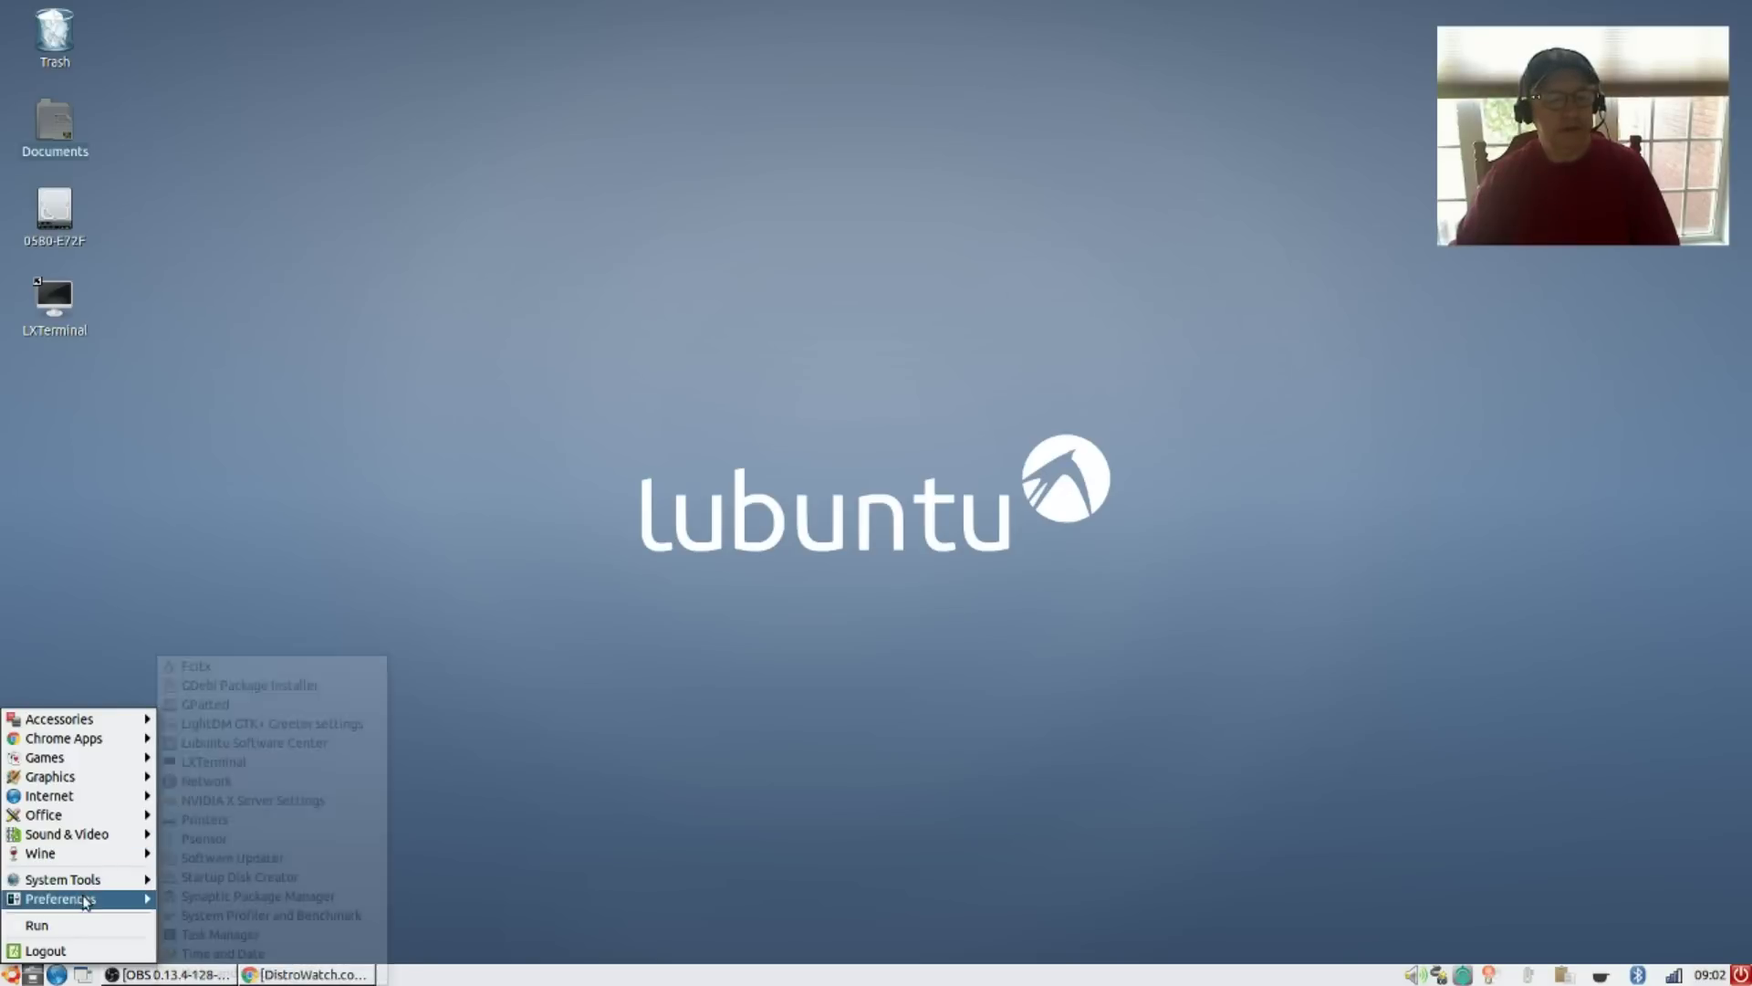
{"action": "left_click", "coordinate": [219, 705]}
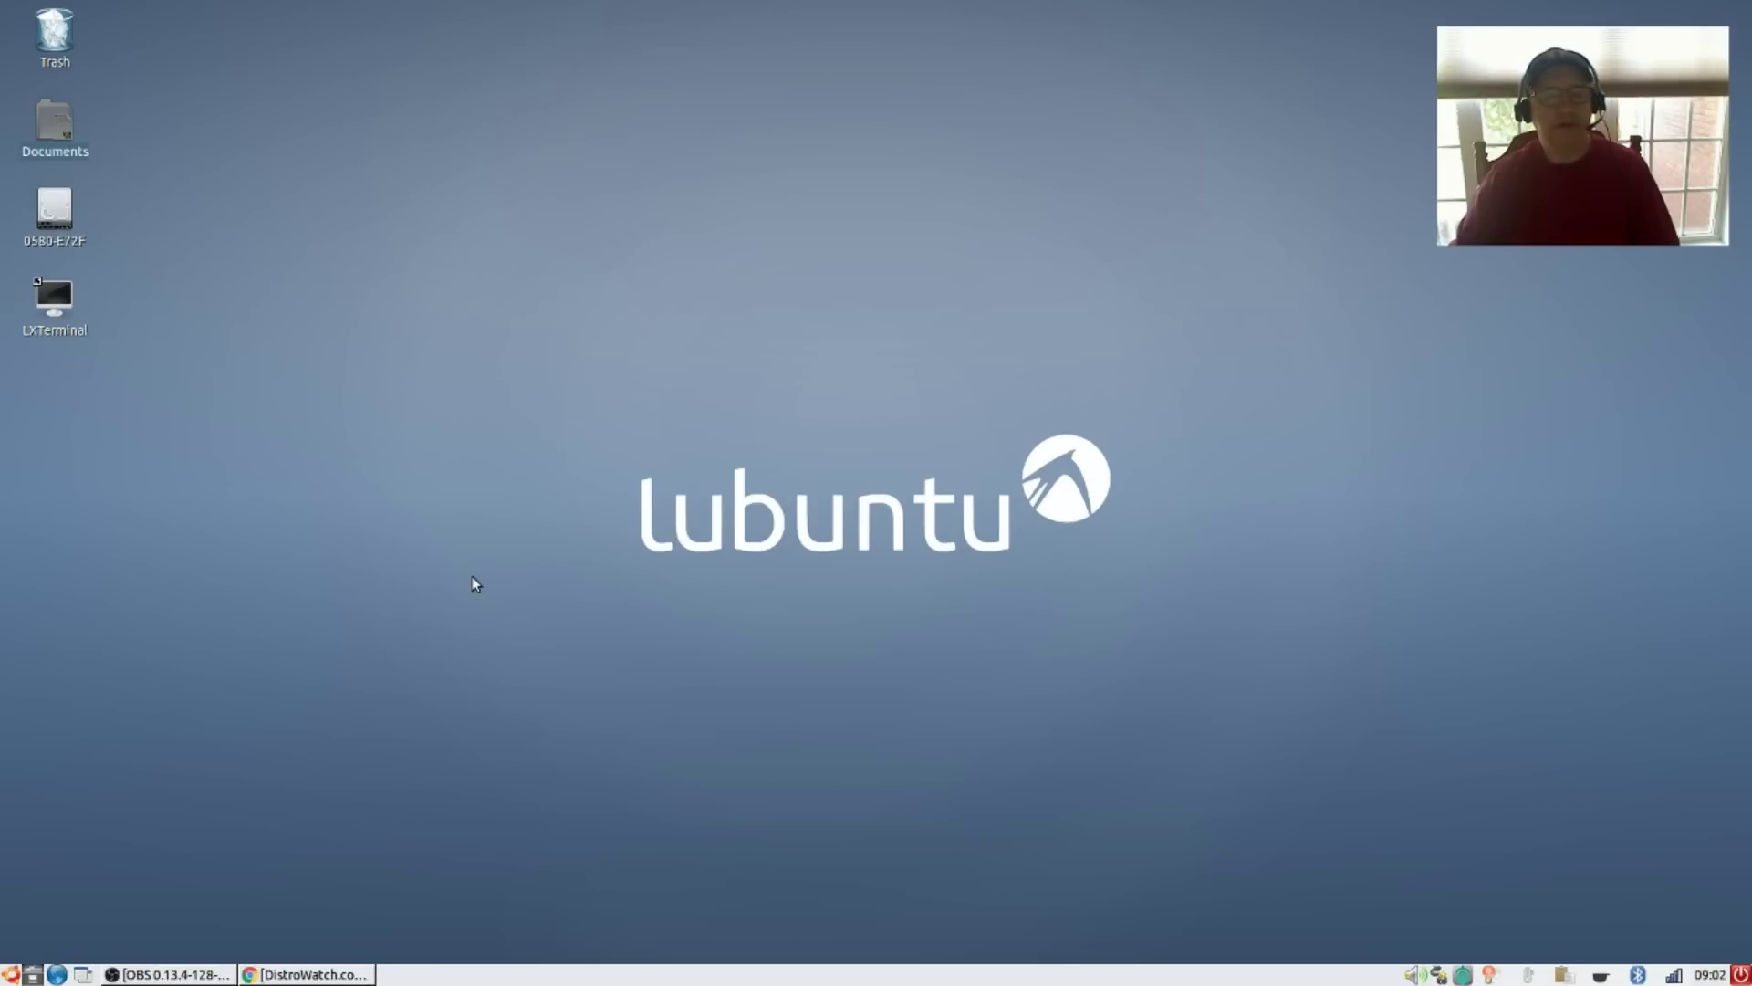
Check that the NVIDIA 361.42, Broadcom STA and Intel microcode drivers are in use, then close Software & Updates
{"action": "left_click_drag", "start_coordinate": [864, 327], "coordinate": [844, 171]}
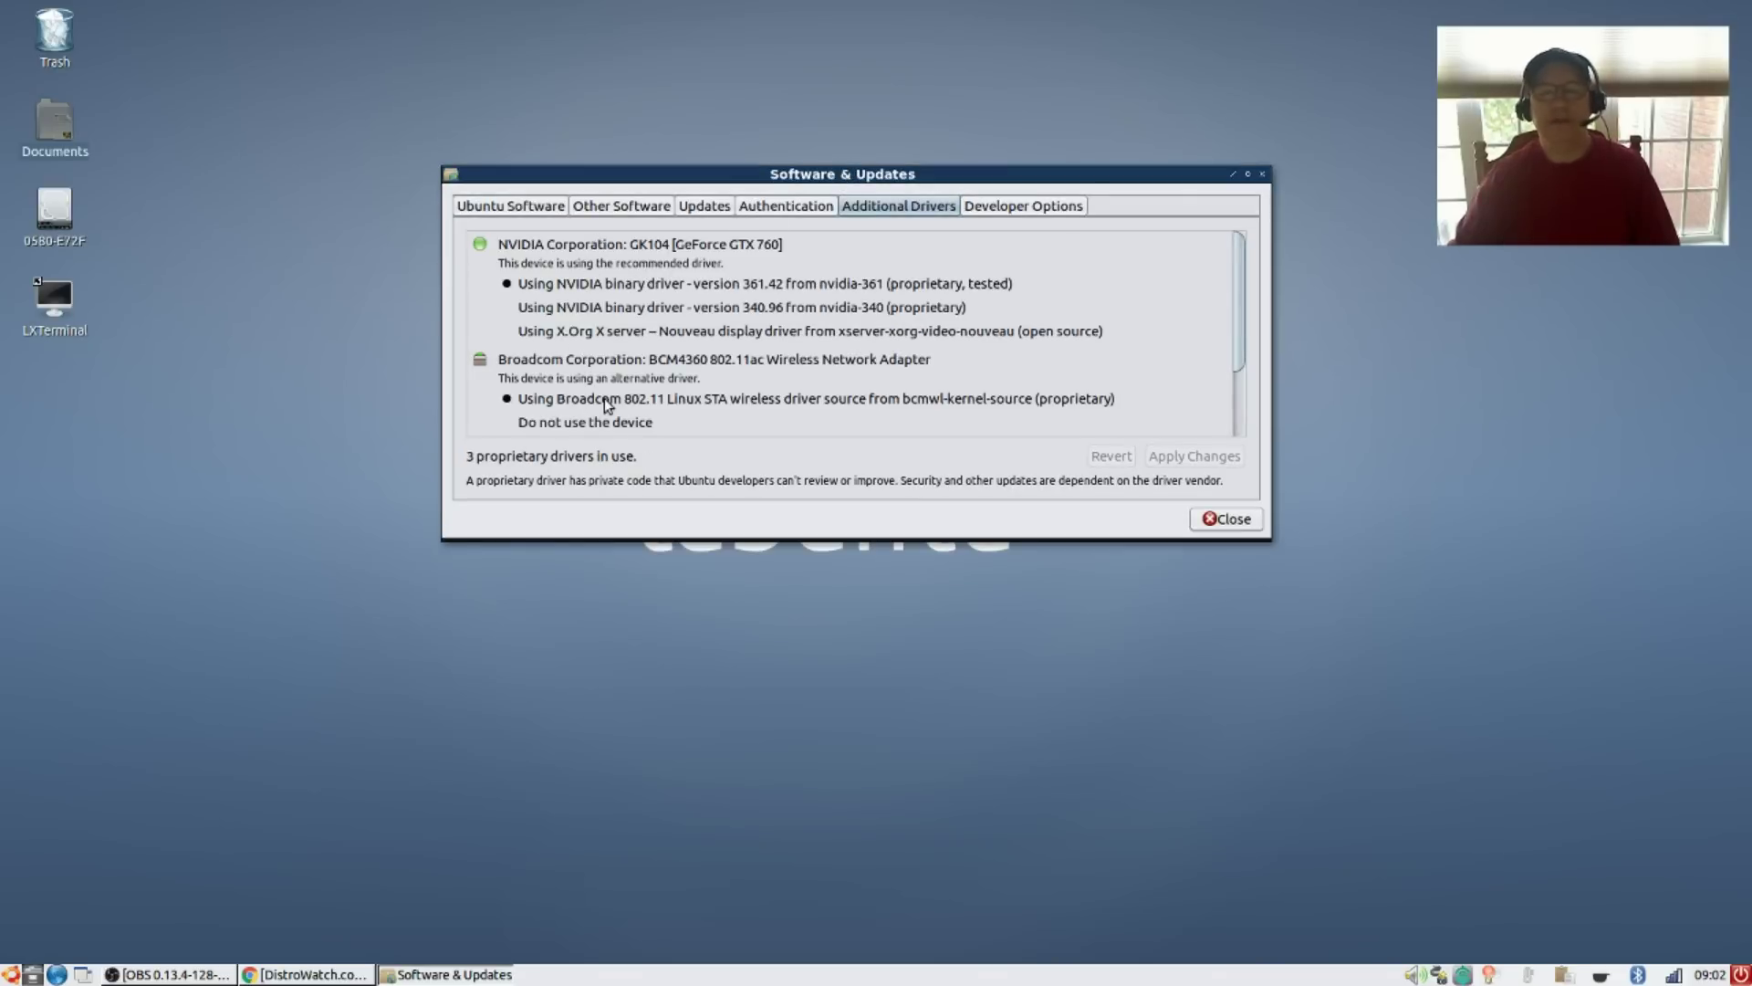
{"action": "scroll", "coordinate": [1130, 387], "scroll_direction": "down", "scroll_amount": 2}
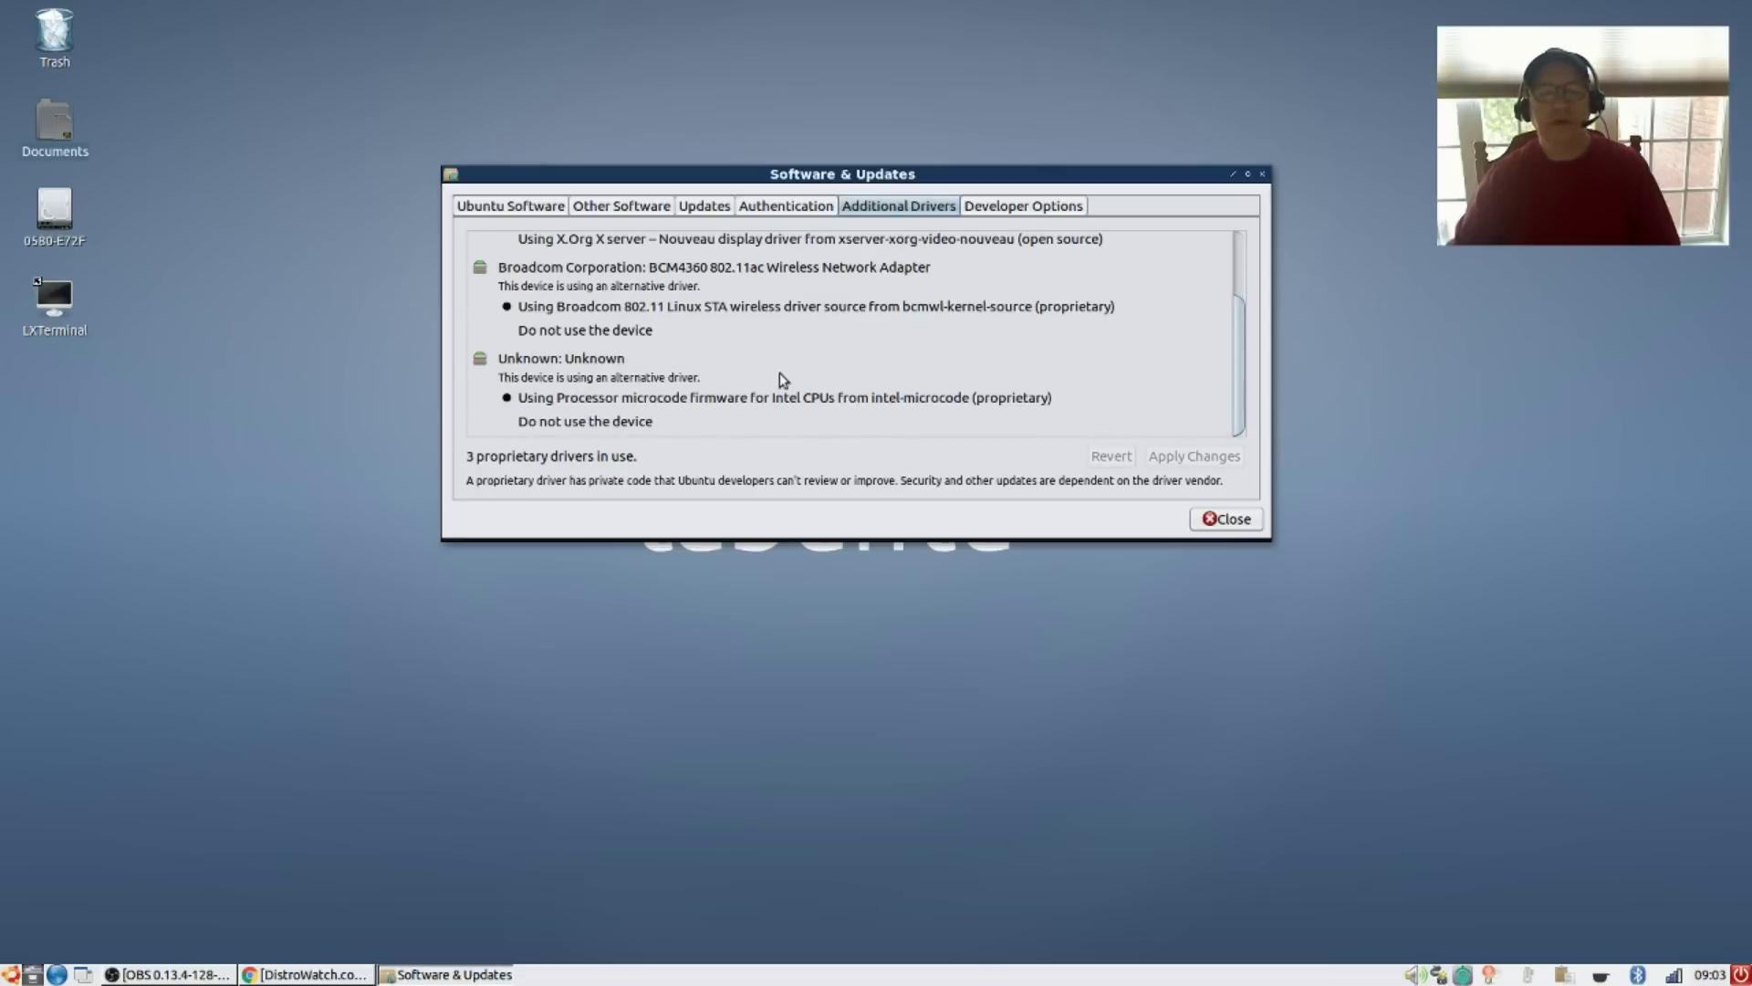
{"action": "scroll", "coordinate": [779, 372], "scroll_direction": "up", "scroll_amount": 2}
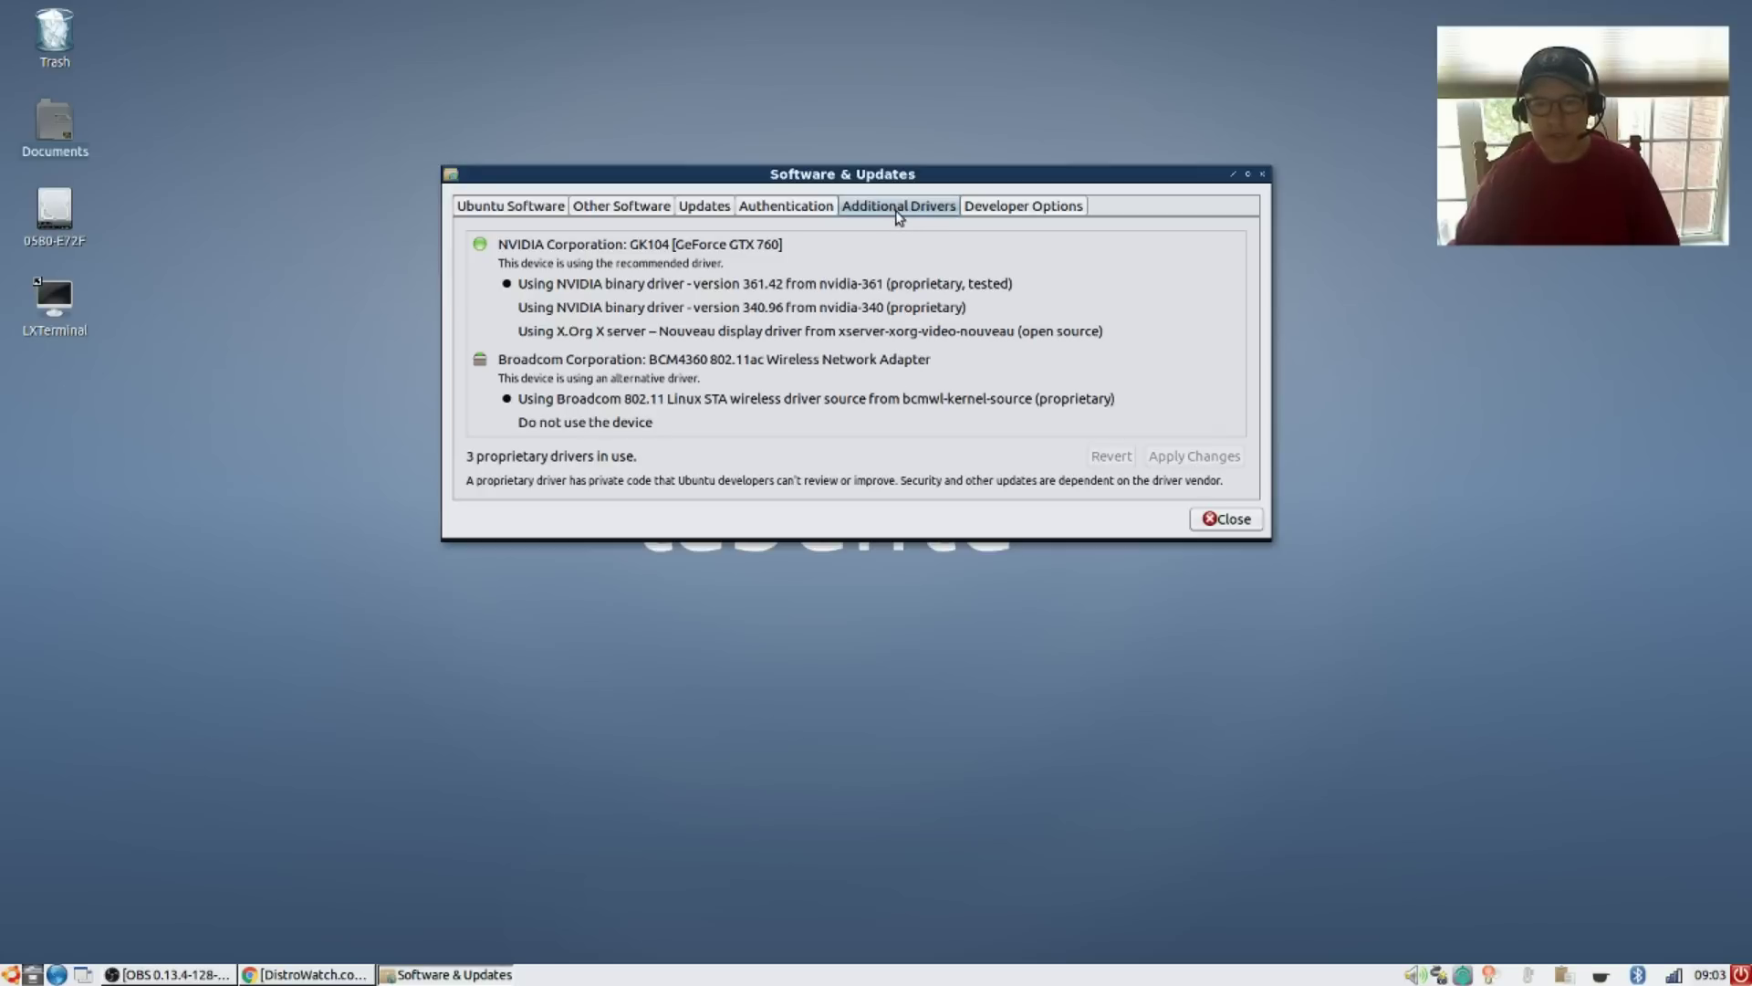
{"action": "left_click", "coordinate": [1247, 525]}
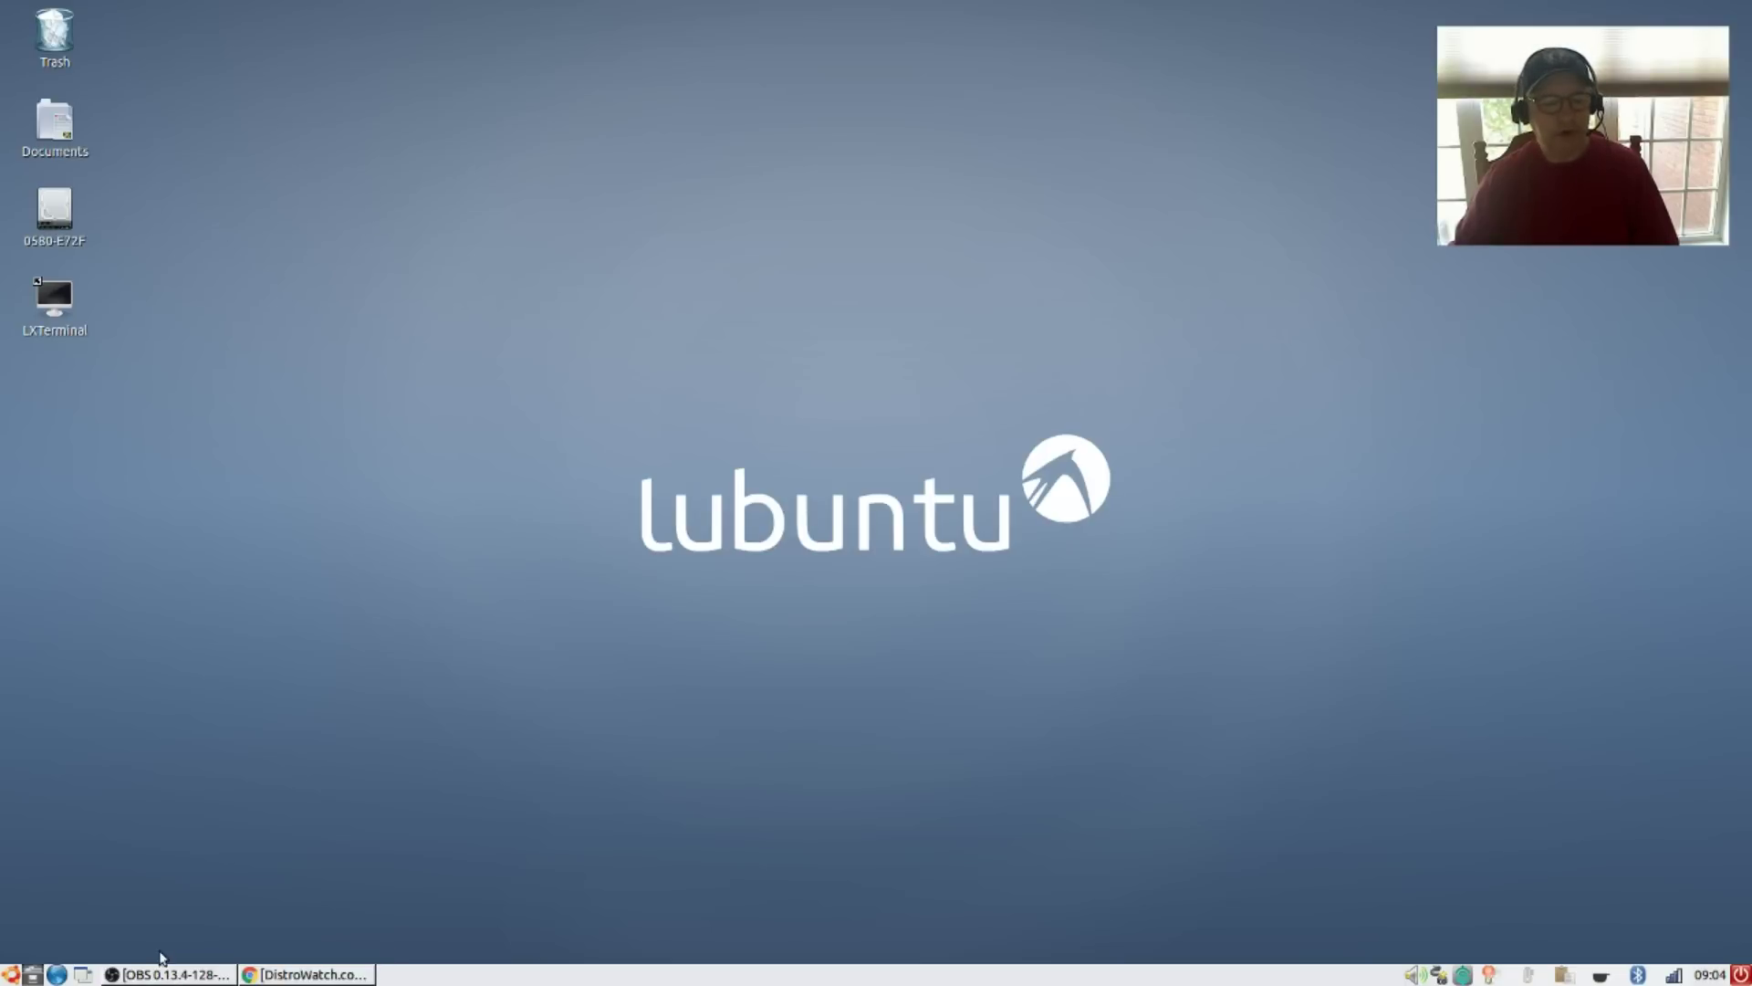
Restore the OBS window from the taskbar, then minimize it again to clear the desktop
{"action": "left_click", "coordinate": [159, 975]}
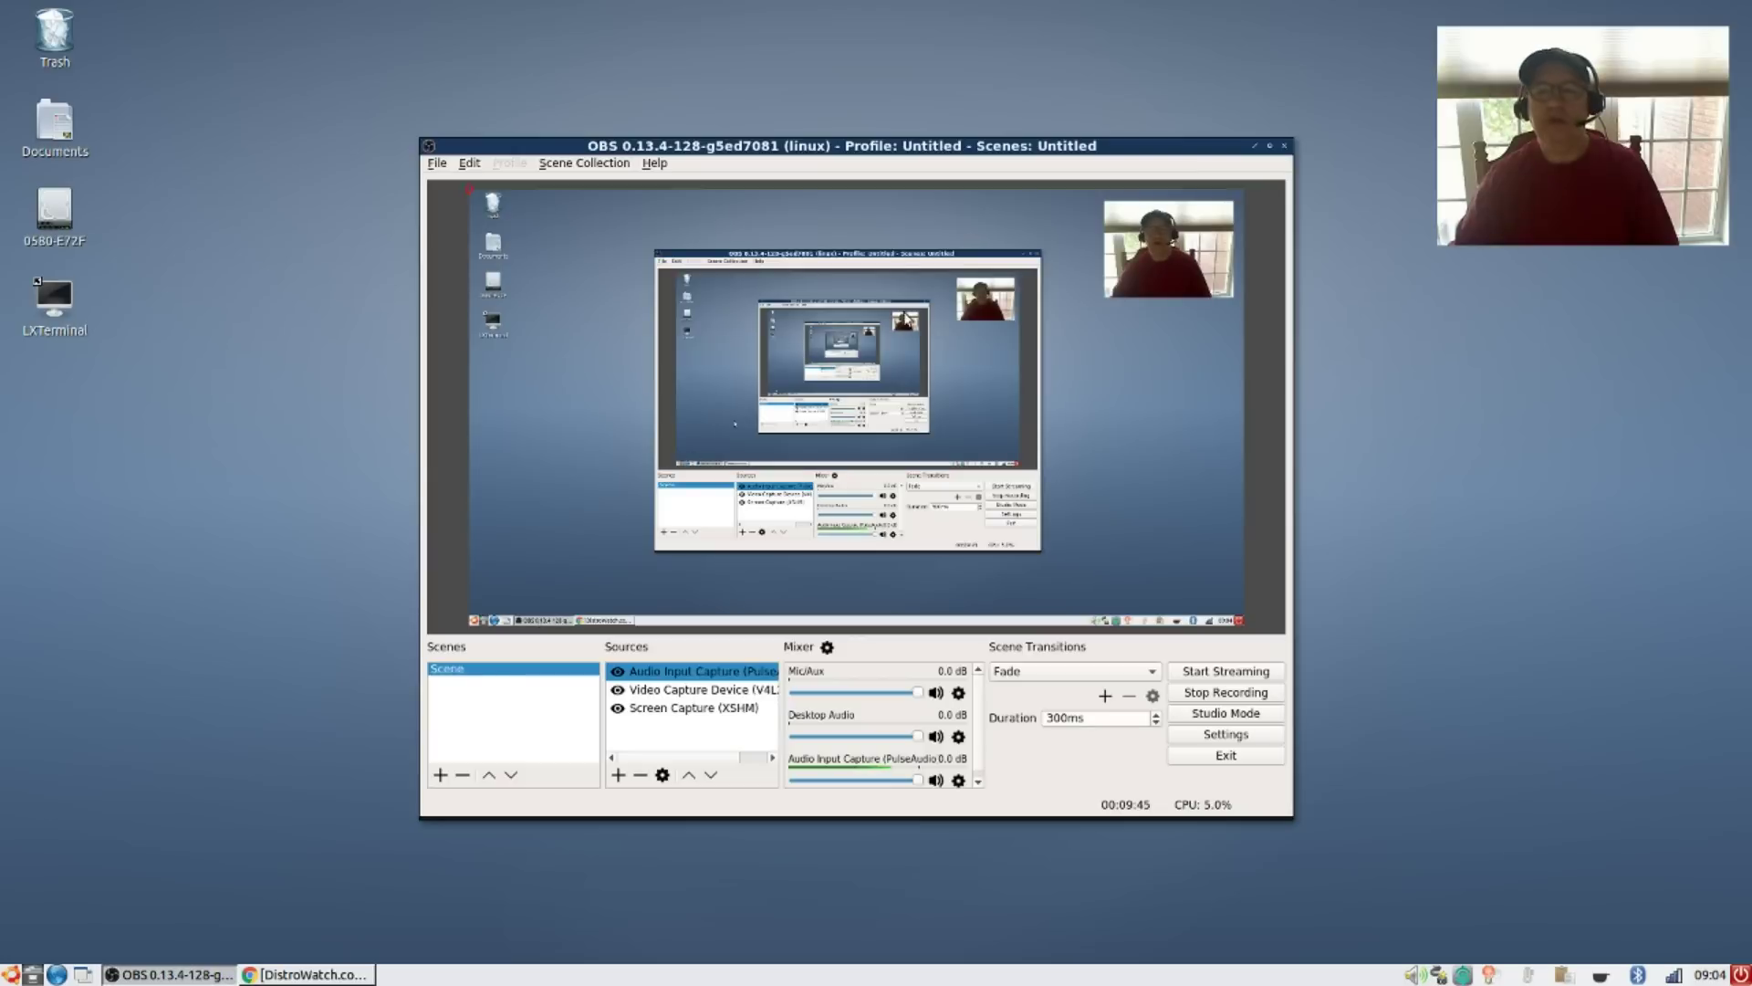
{"action": "left_click", "coordinate": [1256, 145]}
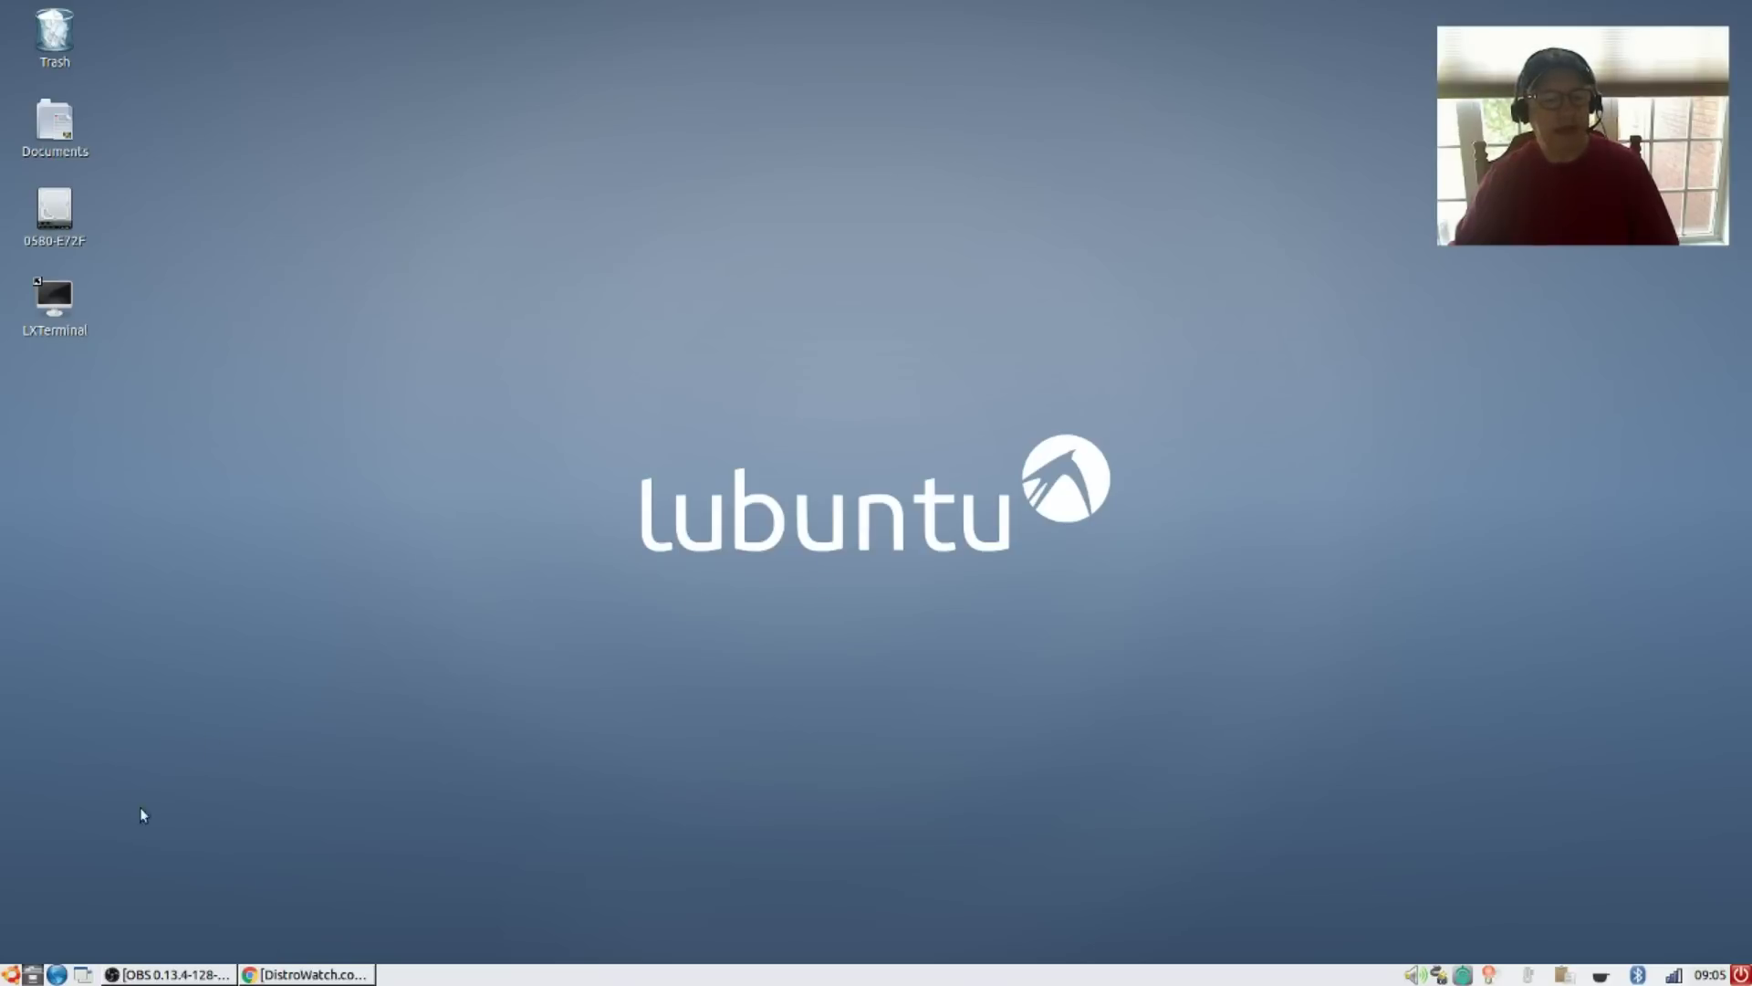
{"action": "left_click", "coordinate": [9, 974]}
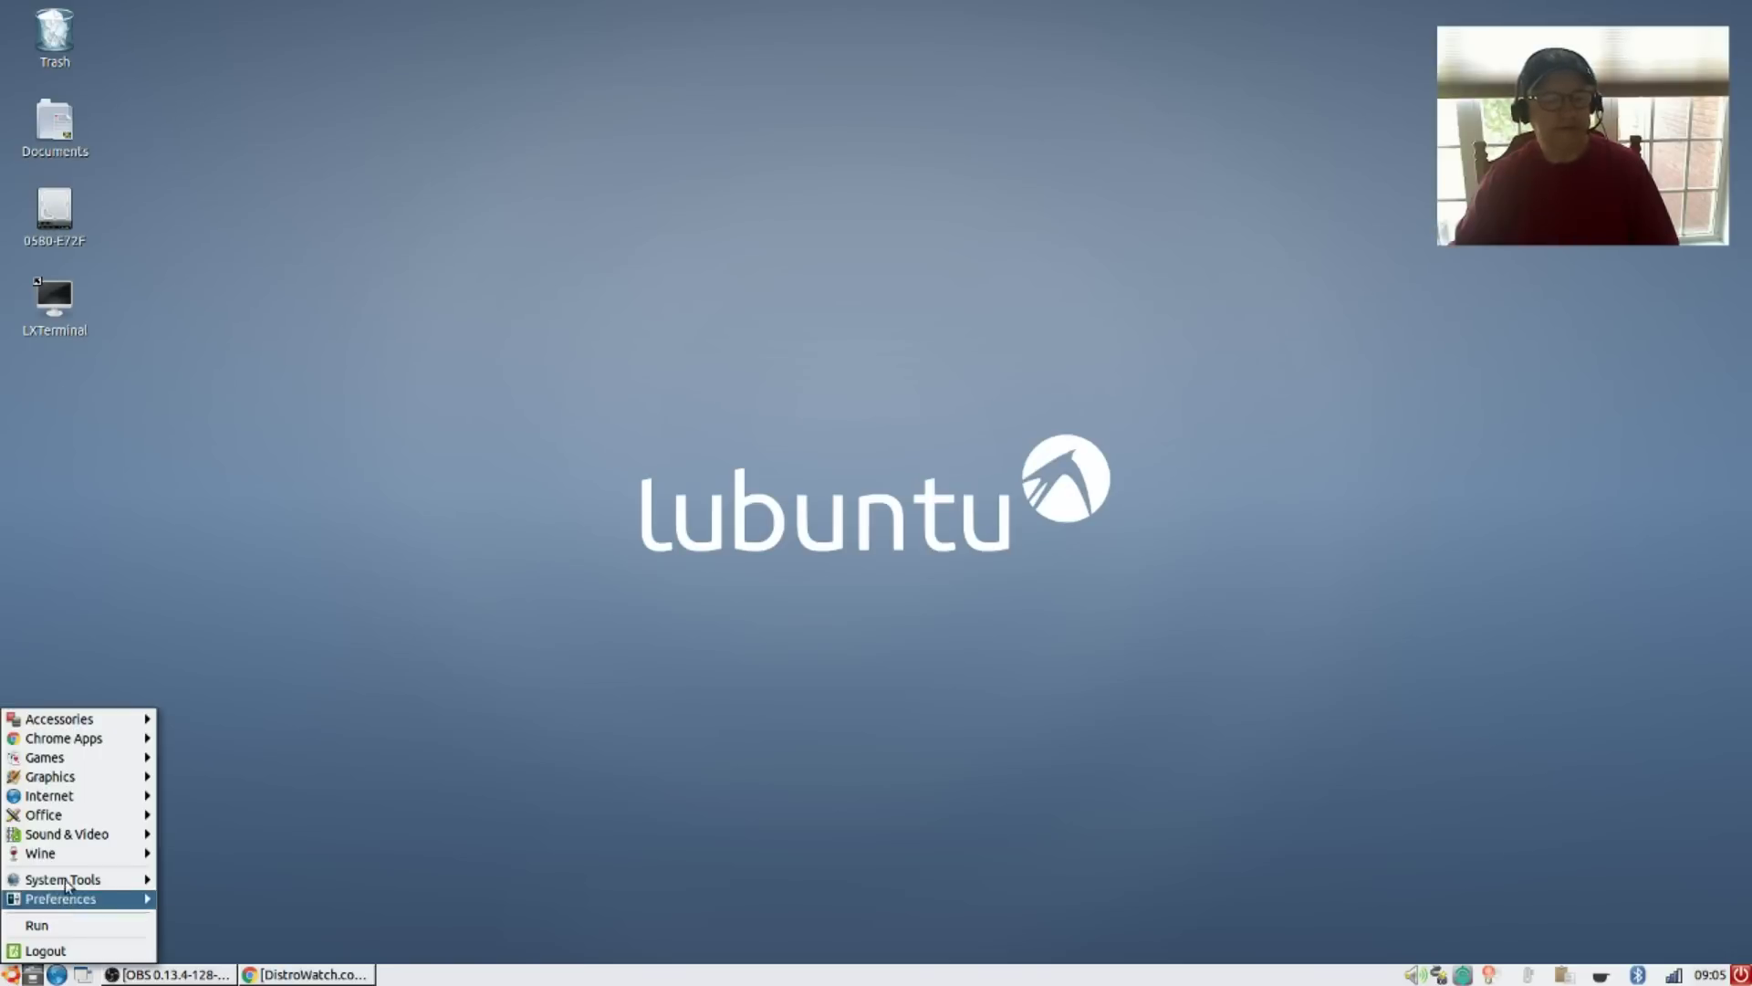
{"action": "mouse_move", "coordinate": [79, 839]}
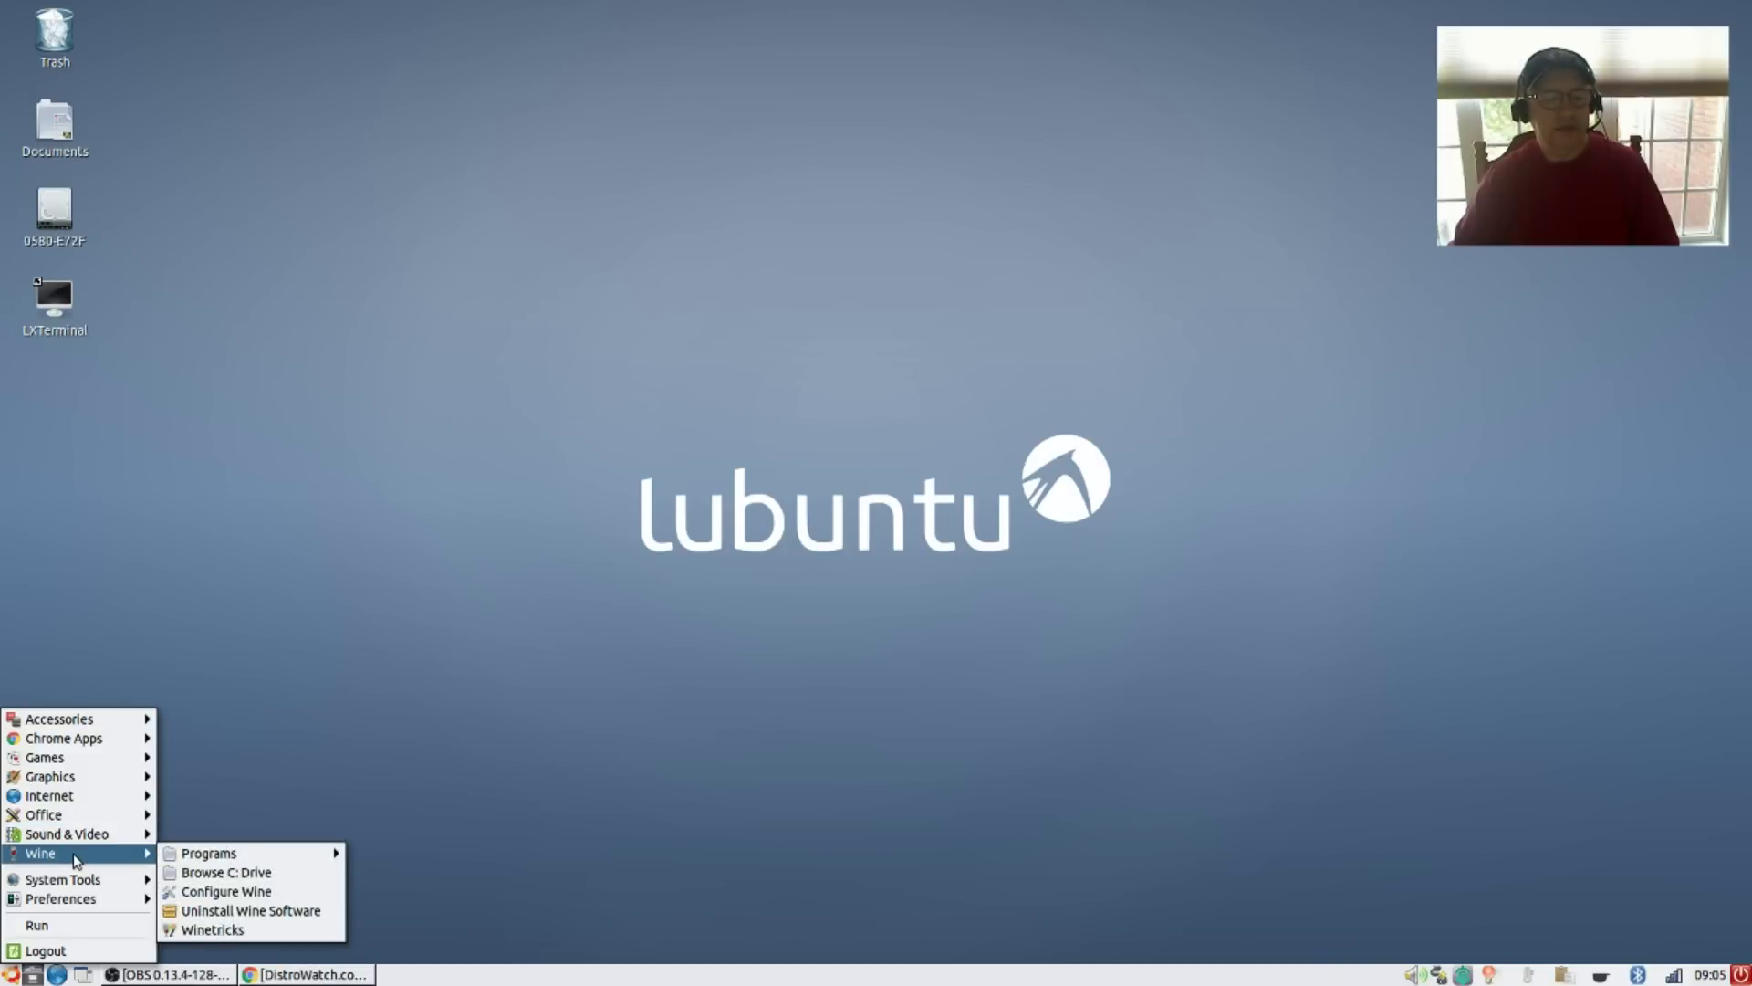
{"action": "mouse_move", "coordinate": [83, 760]}
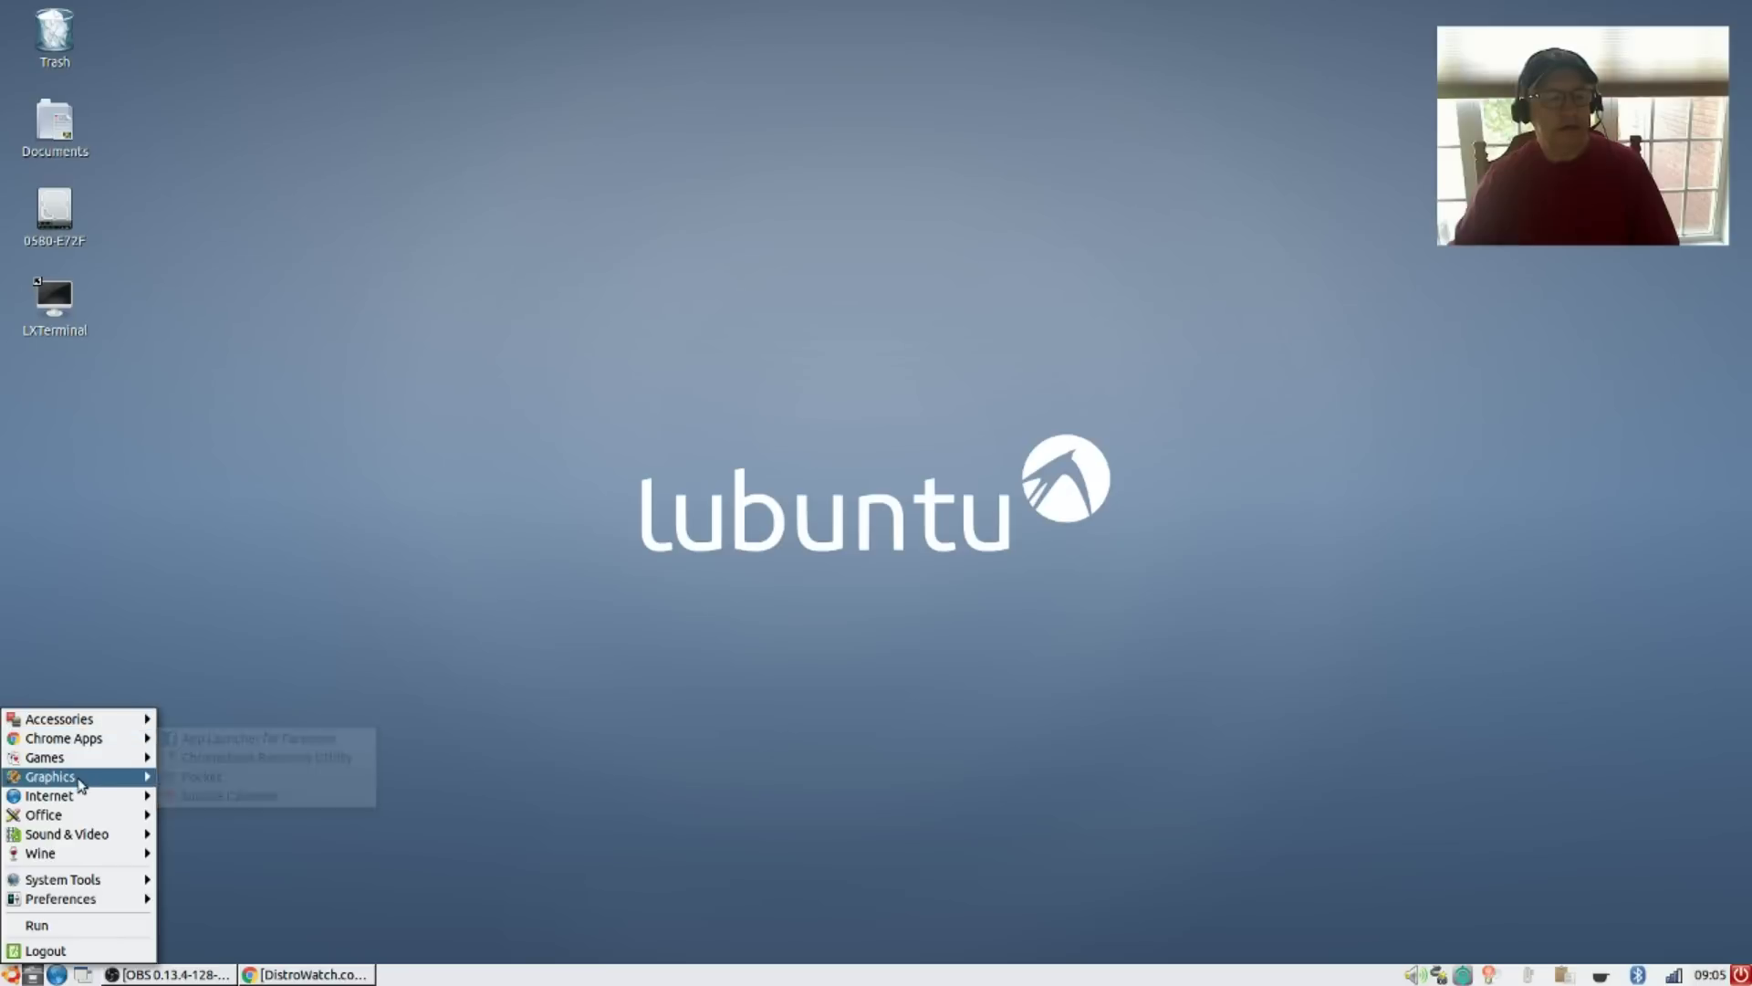
{"action": "mouse_move", "coordinate": [78, 798]}
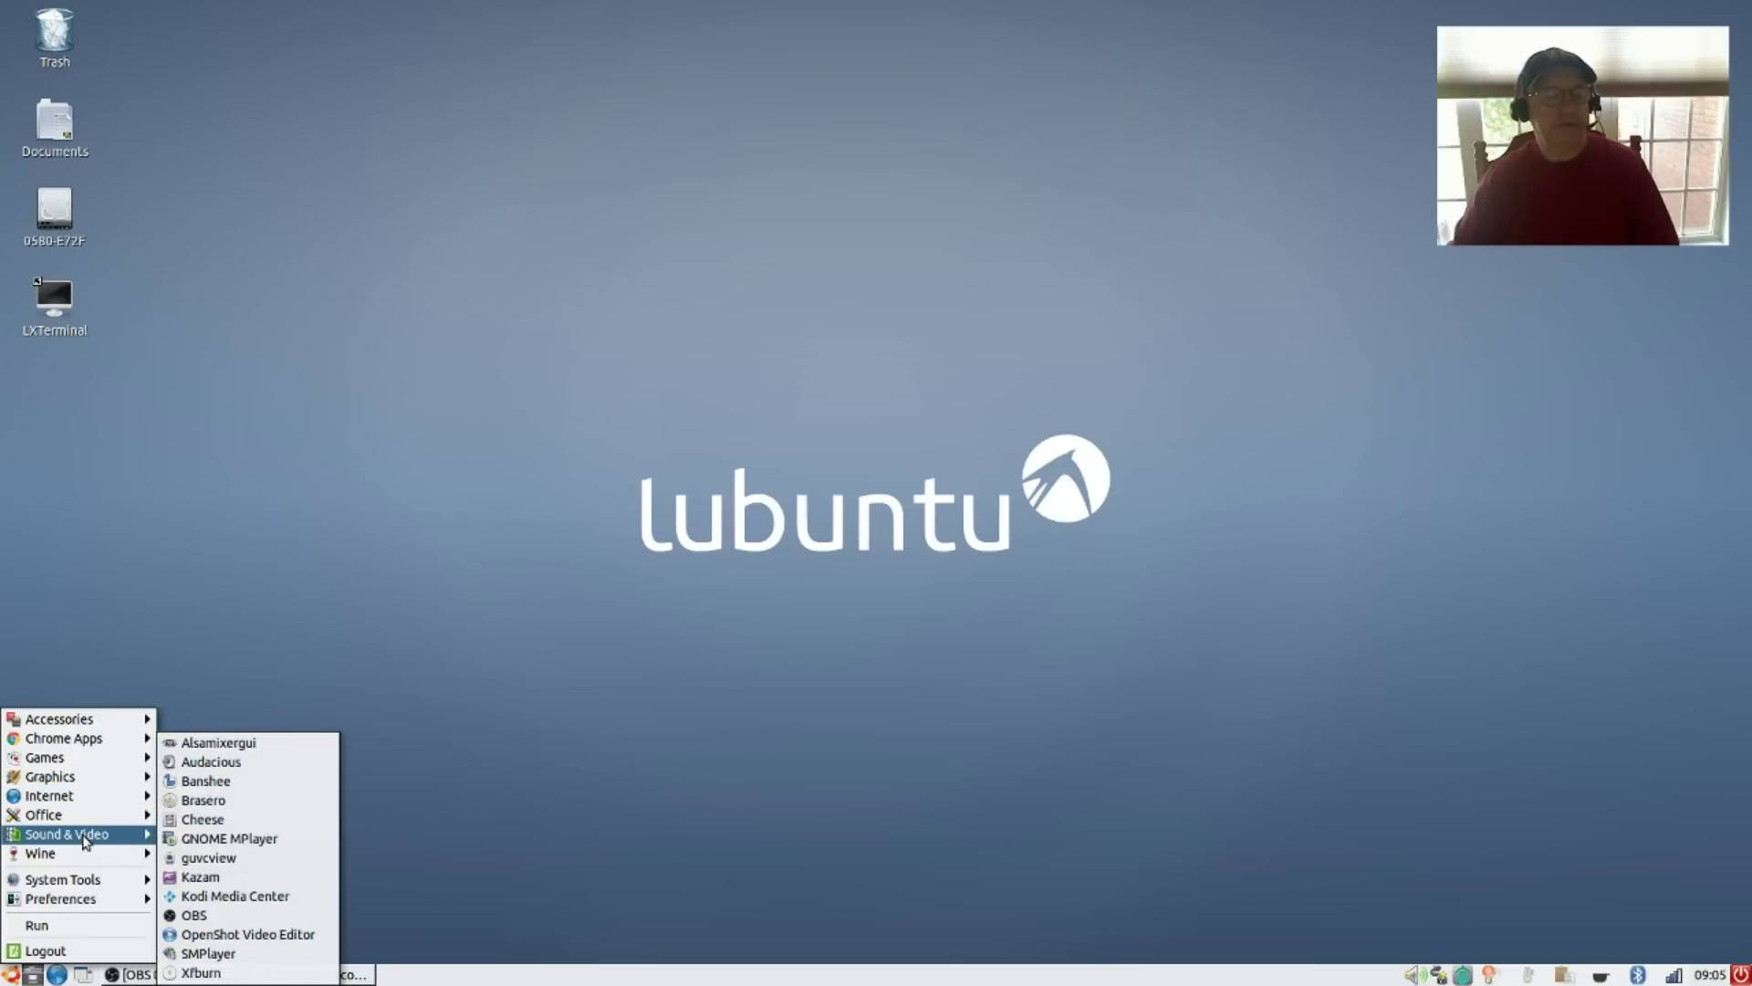
{"action": "mouse_move", "coordinate": [73, 908]}
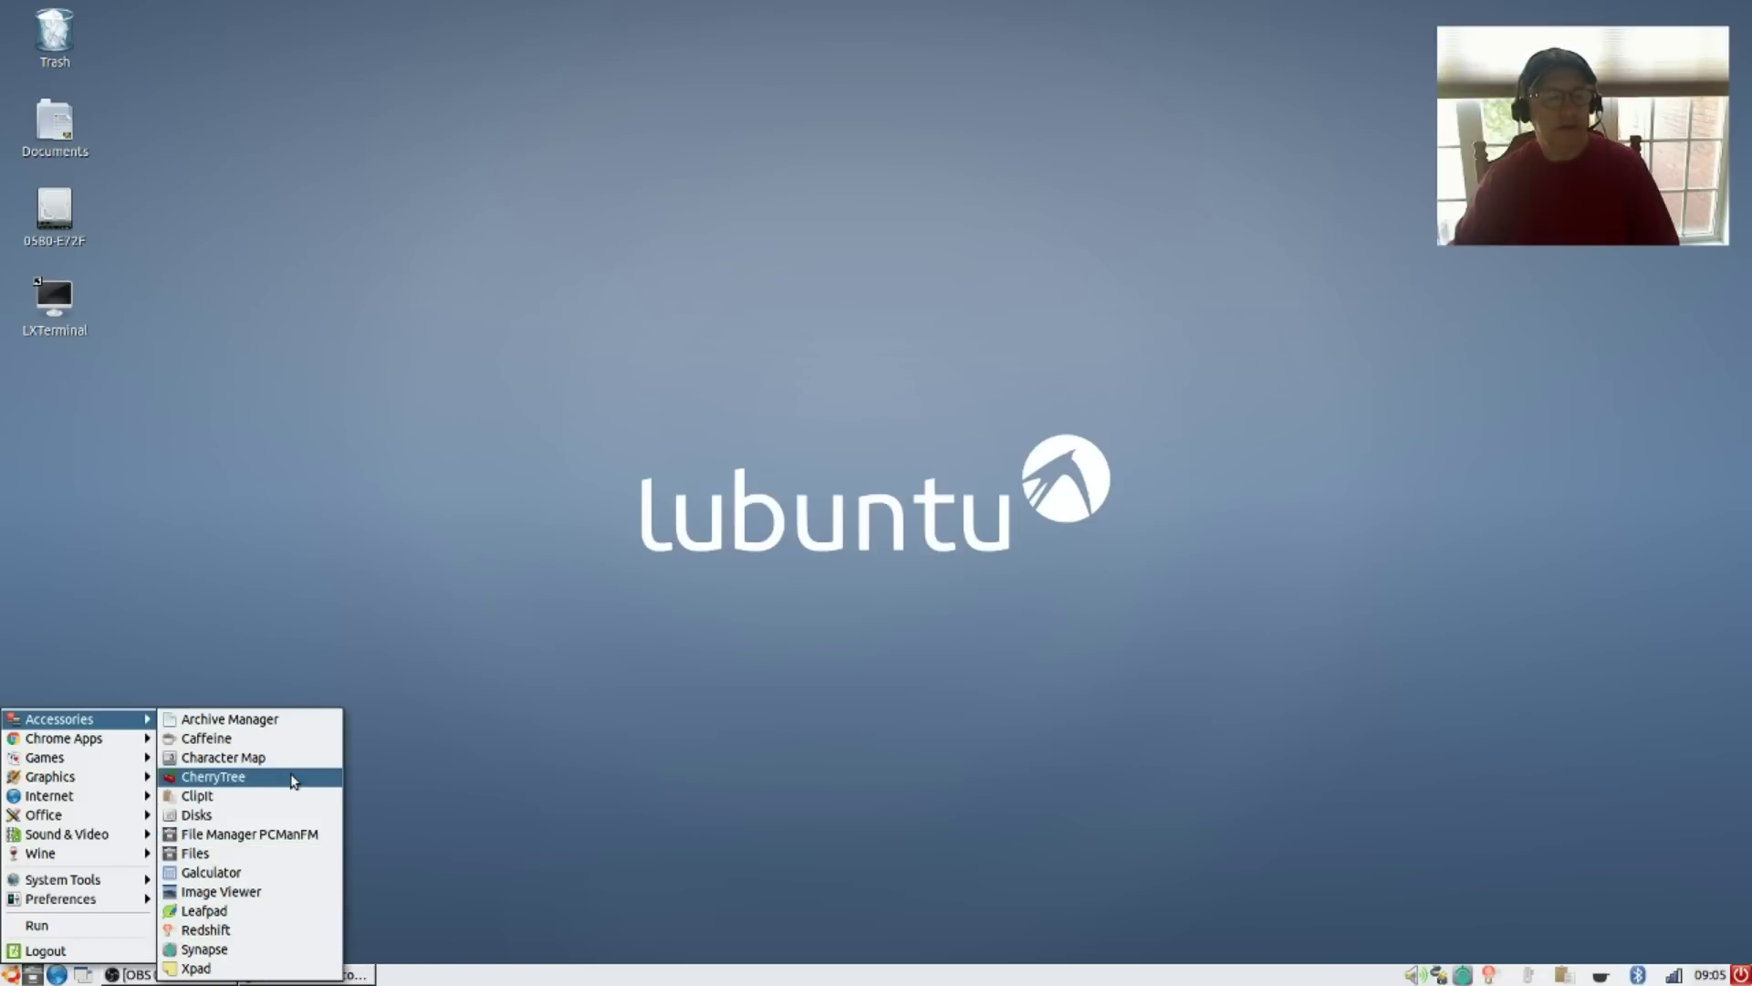
{"action": "left_click", "coordinate": [904, 683]}
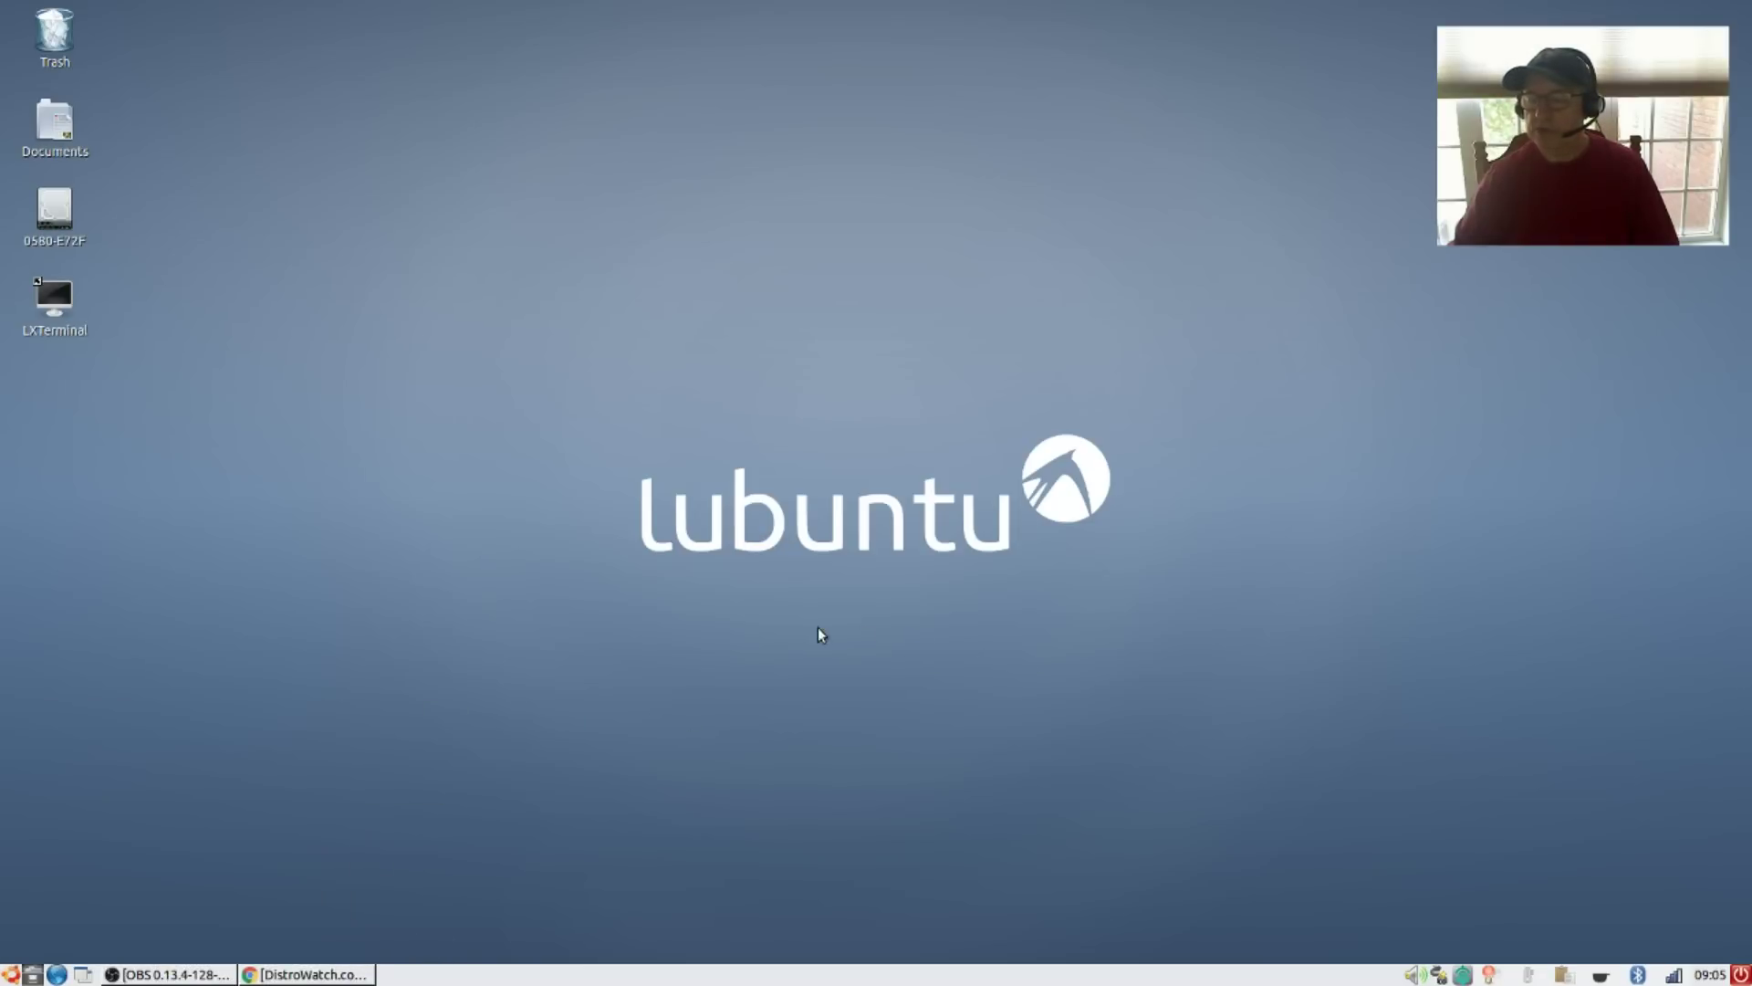